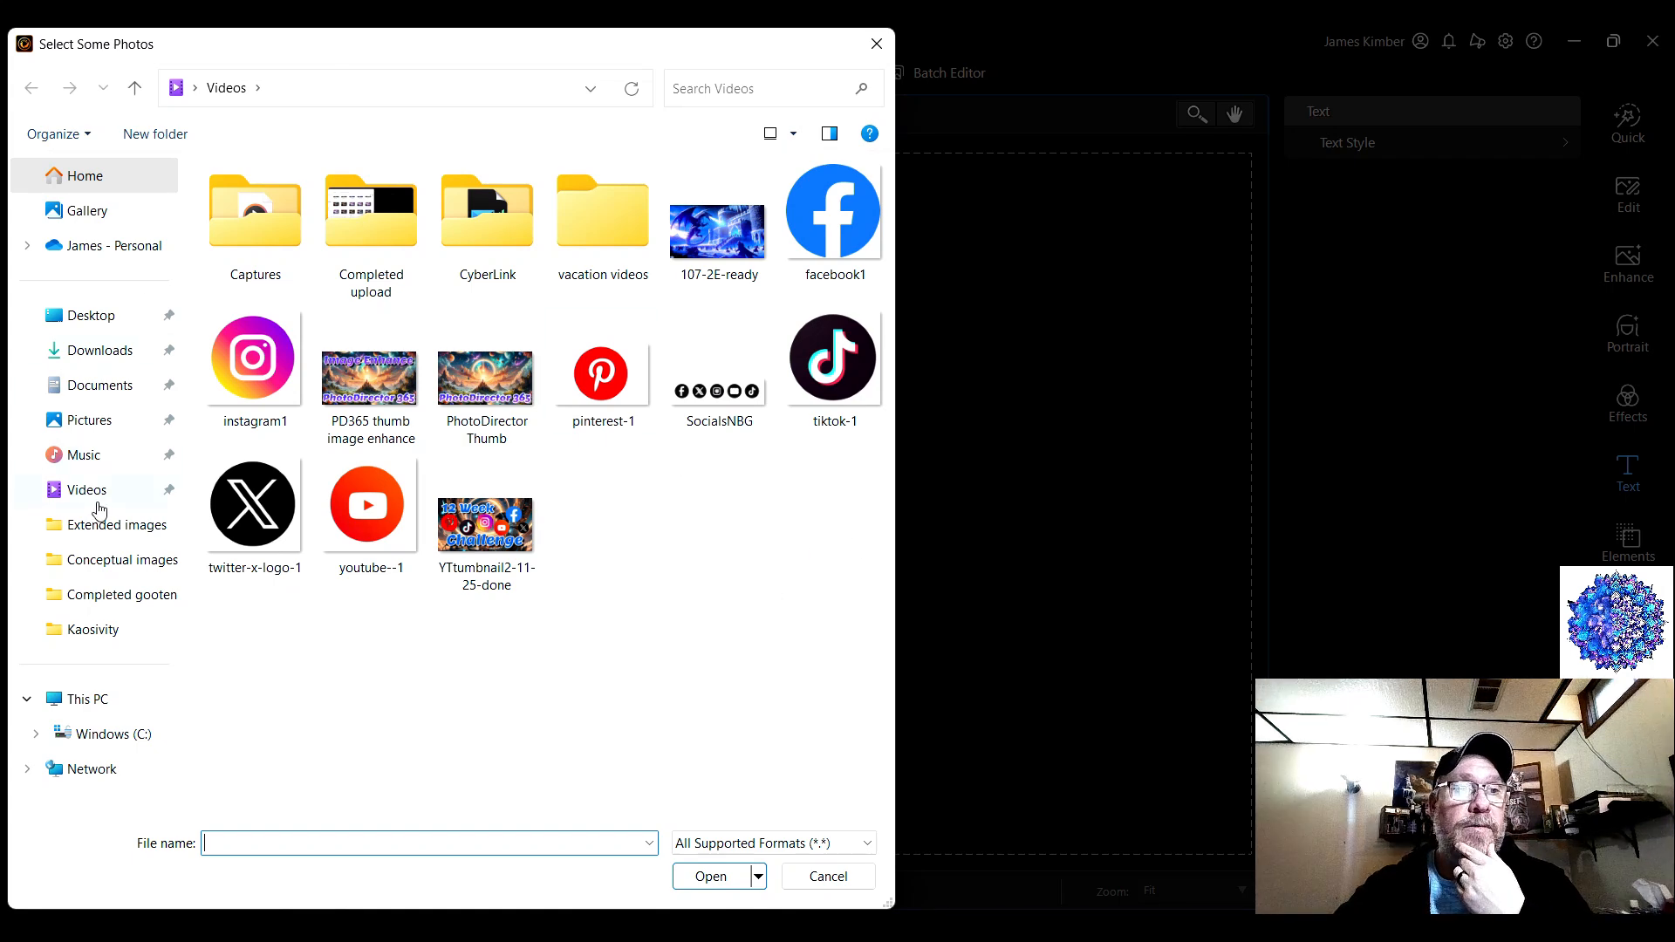
- Browse the Extended images folder to find the 249-ext versions of the picture
left_click(122, 527)
scroll(535, 480, "down", 20)
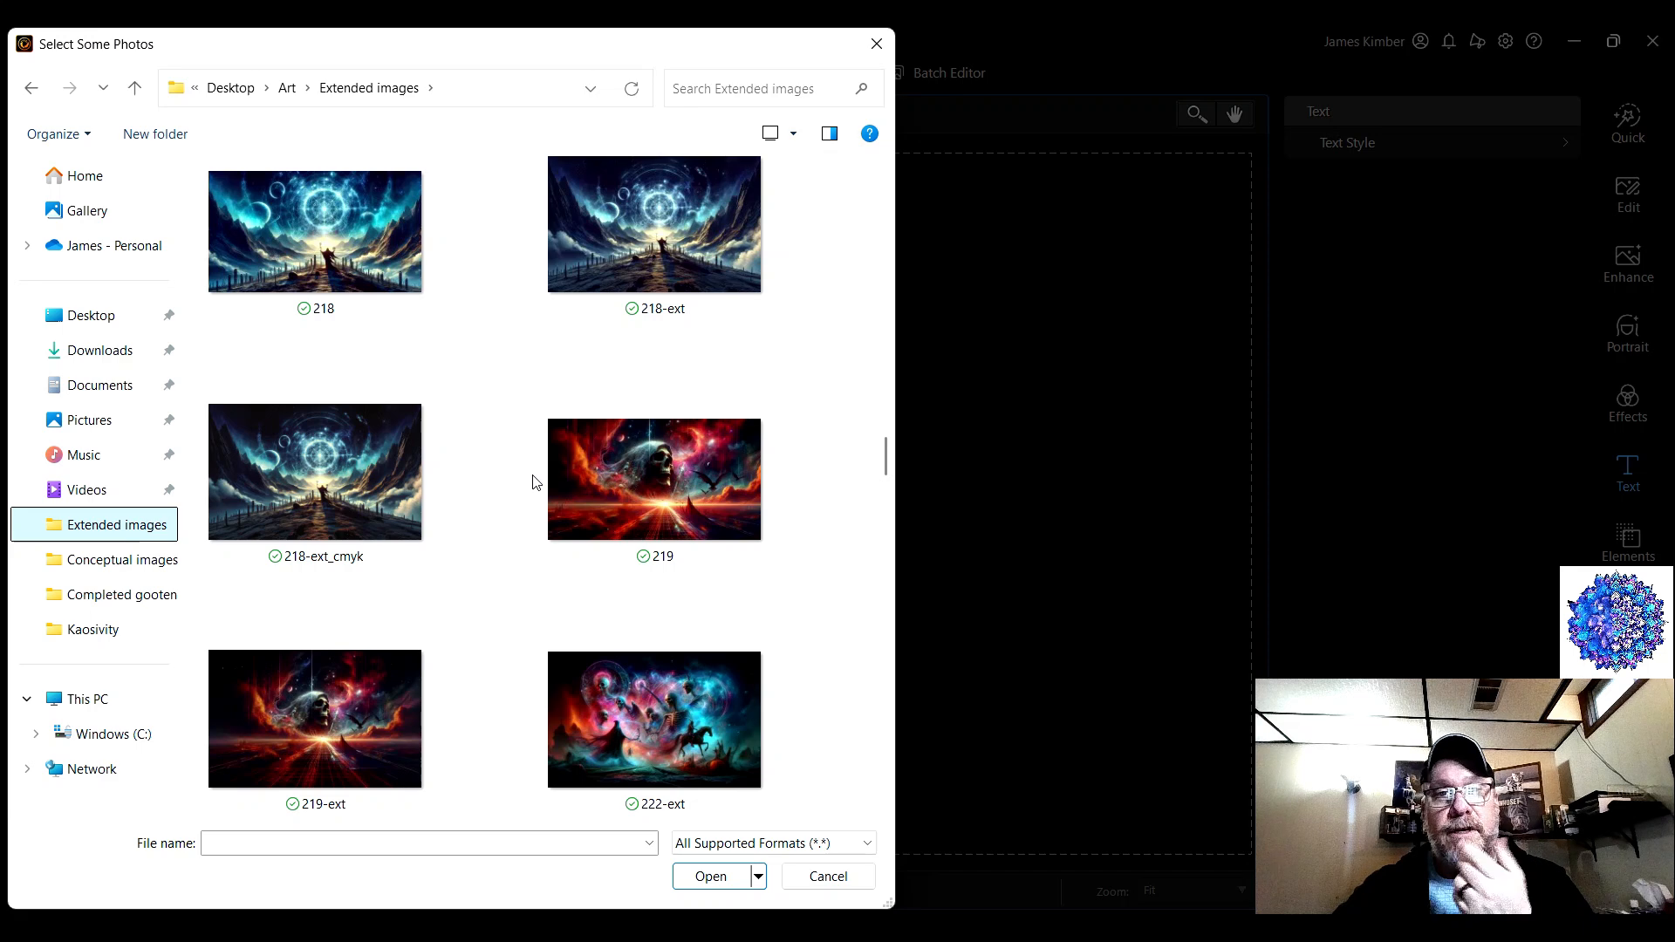
scroll(535, 482, "down", 5)
scroll(535, 481, "down", 3)
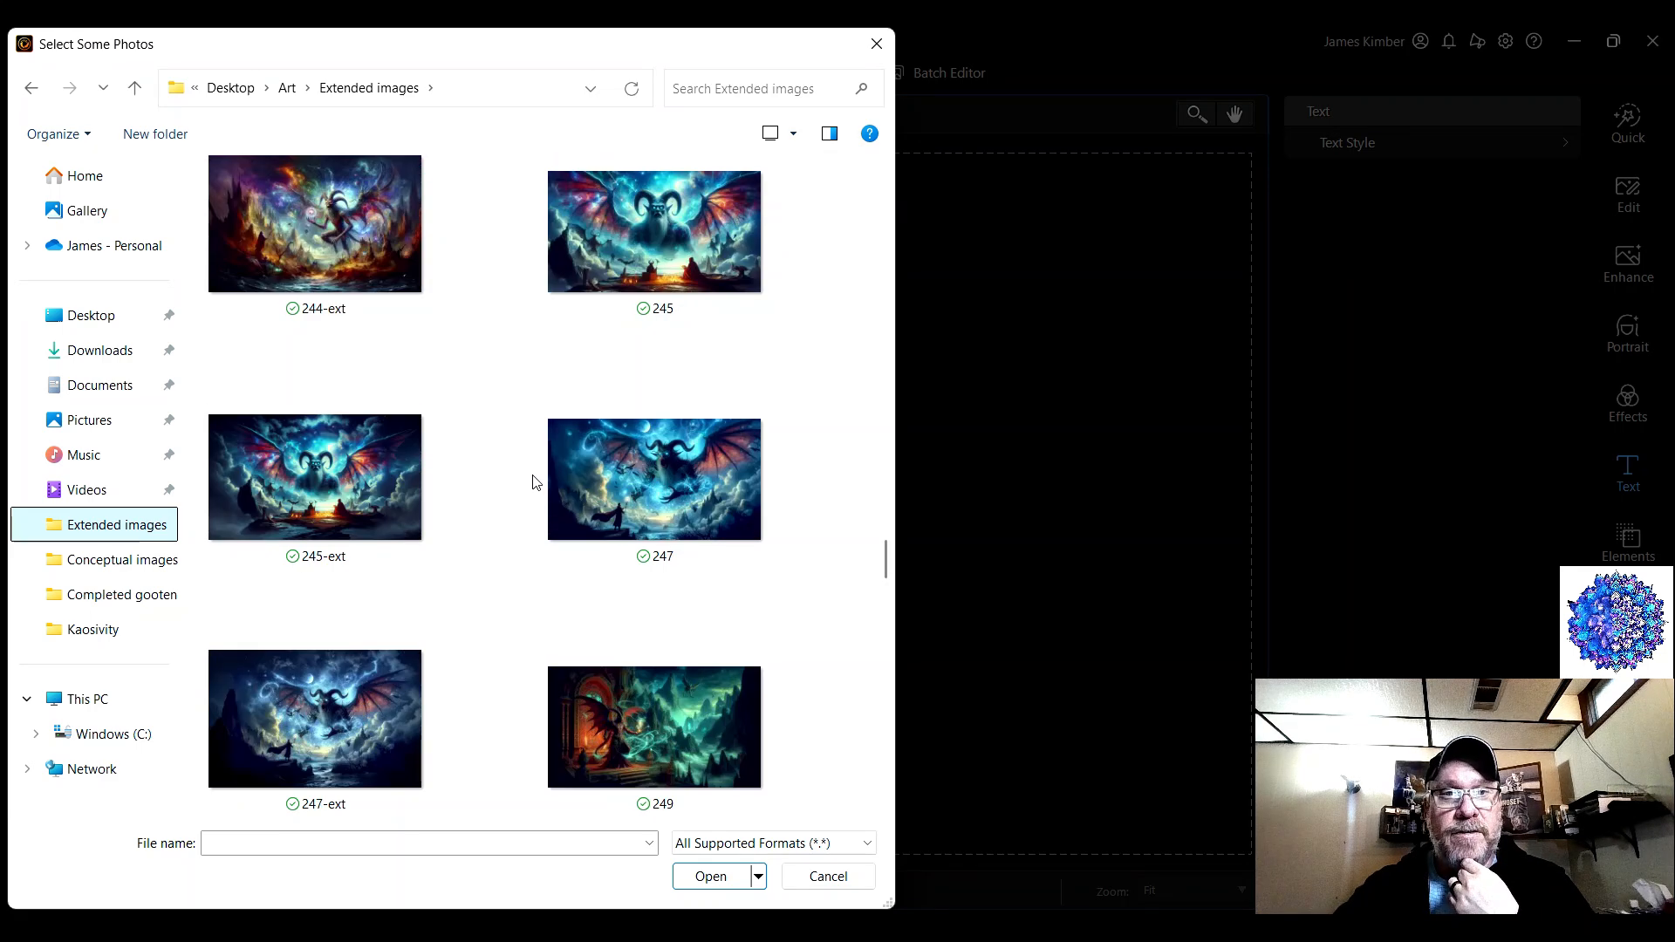
scroll(535, 481, "down", 3)
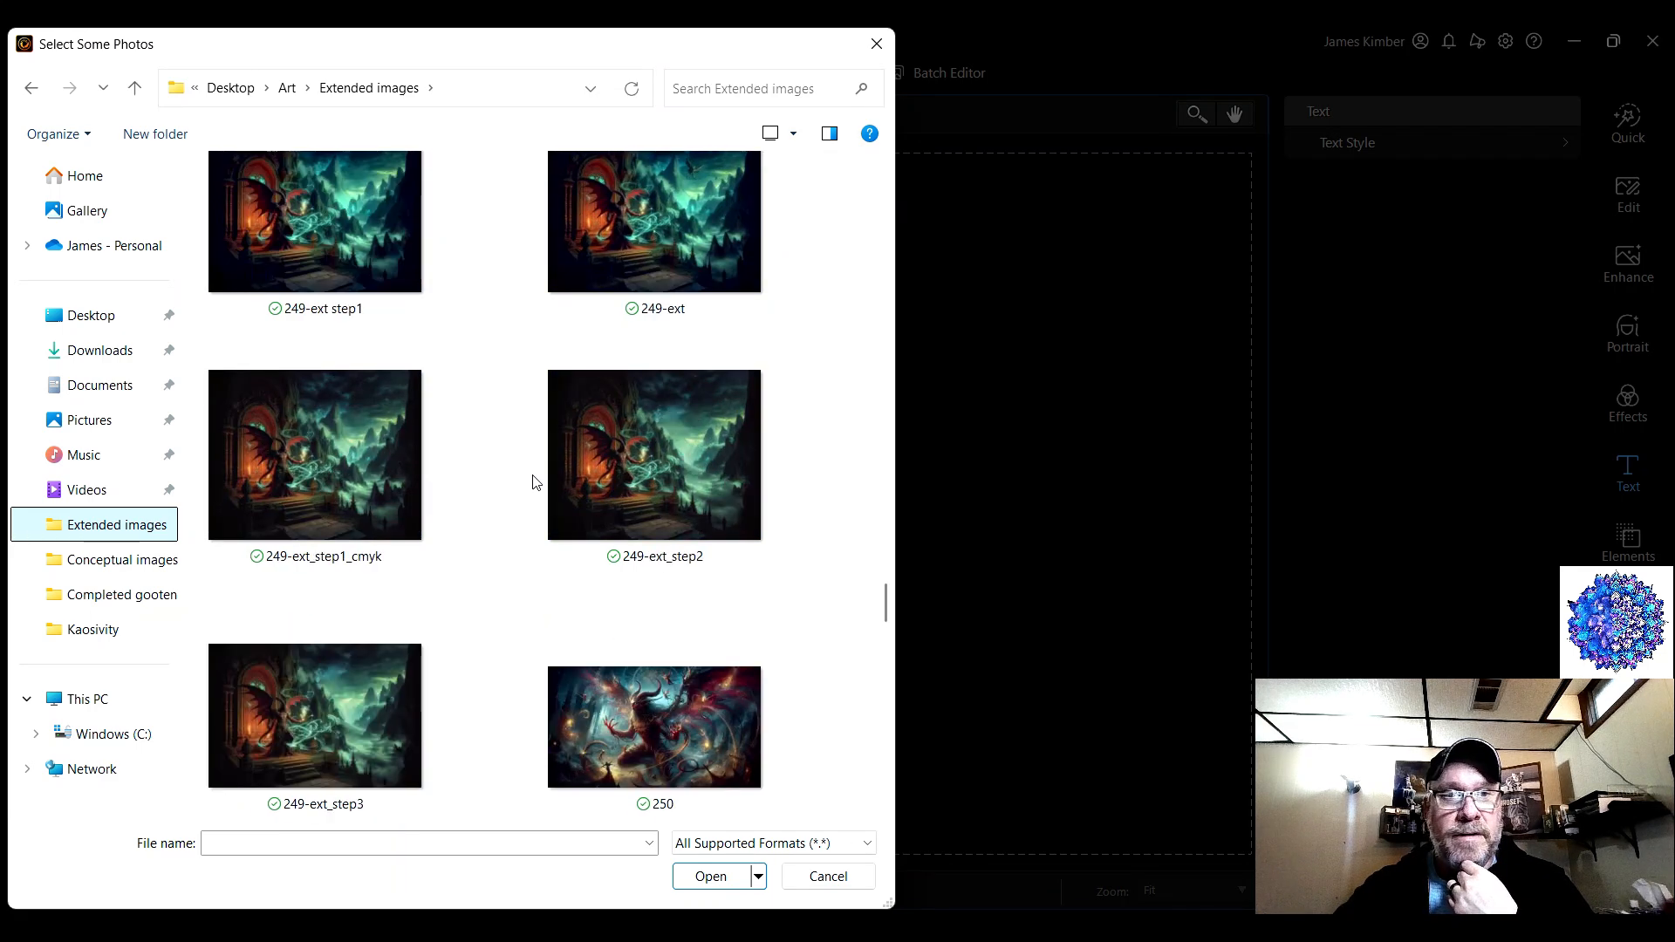
scroll(535, 481, "down", 1)
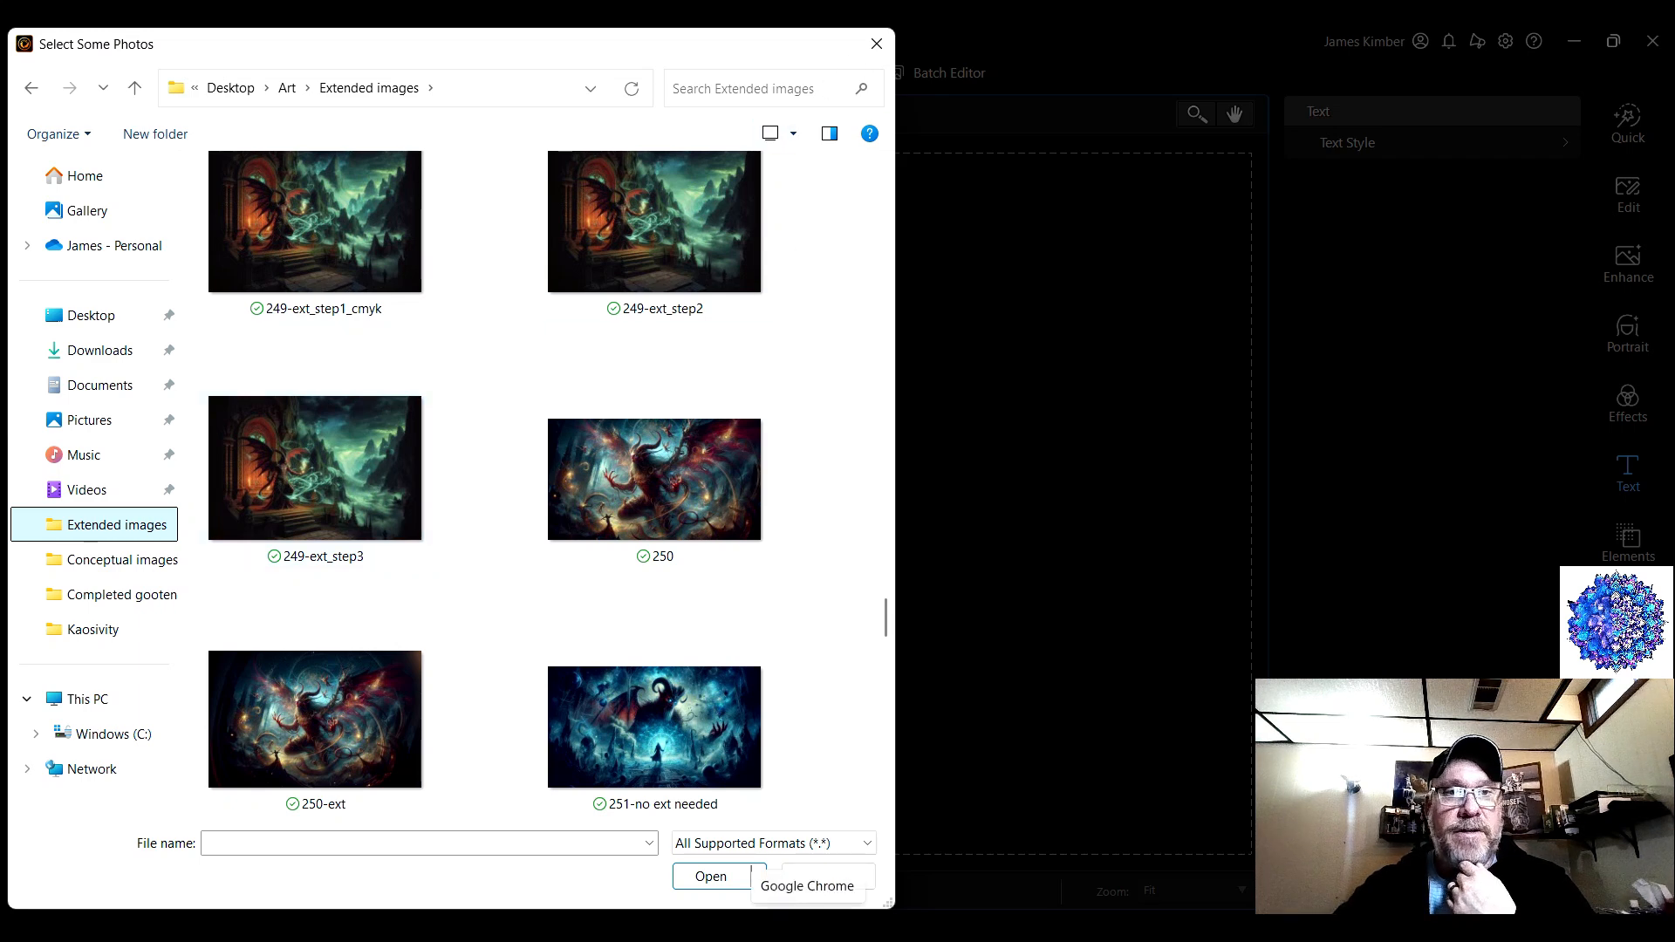
- Switch to Google Chrome and open the bookmarked Online RGB to CMYK conversion site
left_click(808, 926)
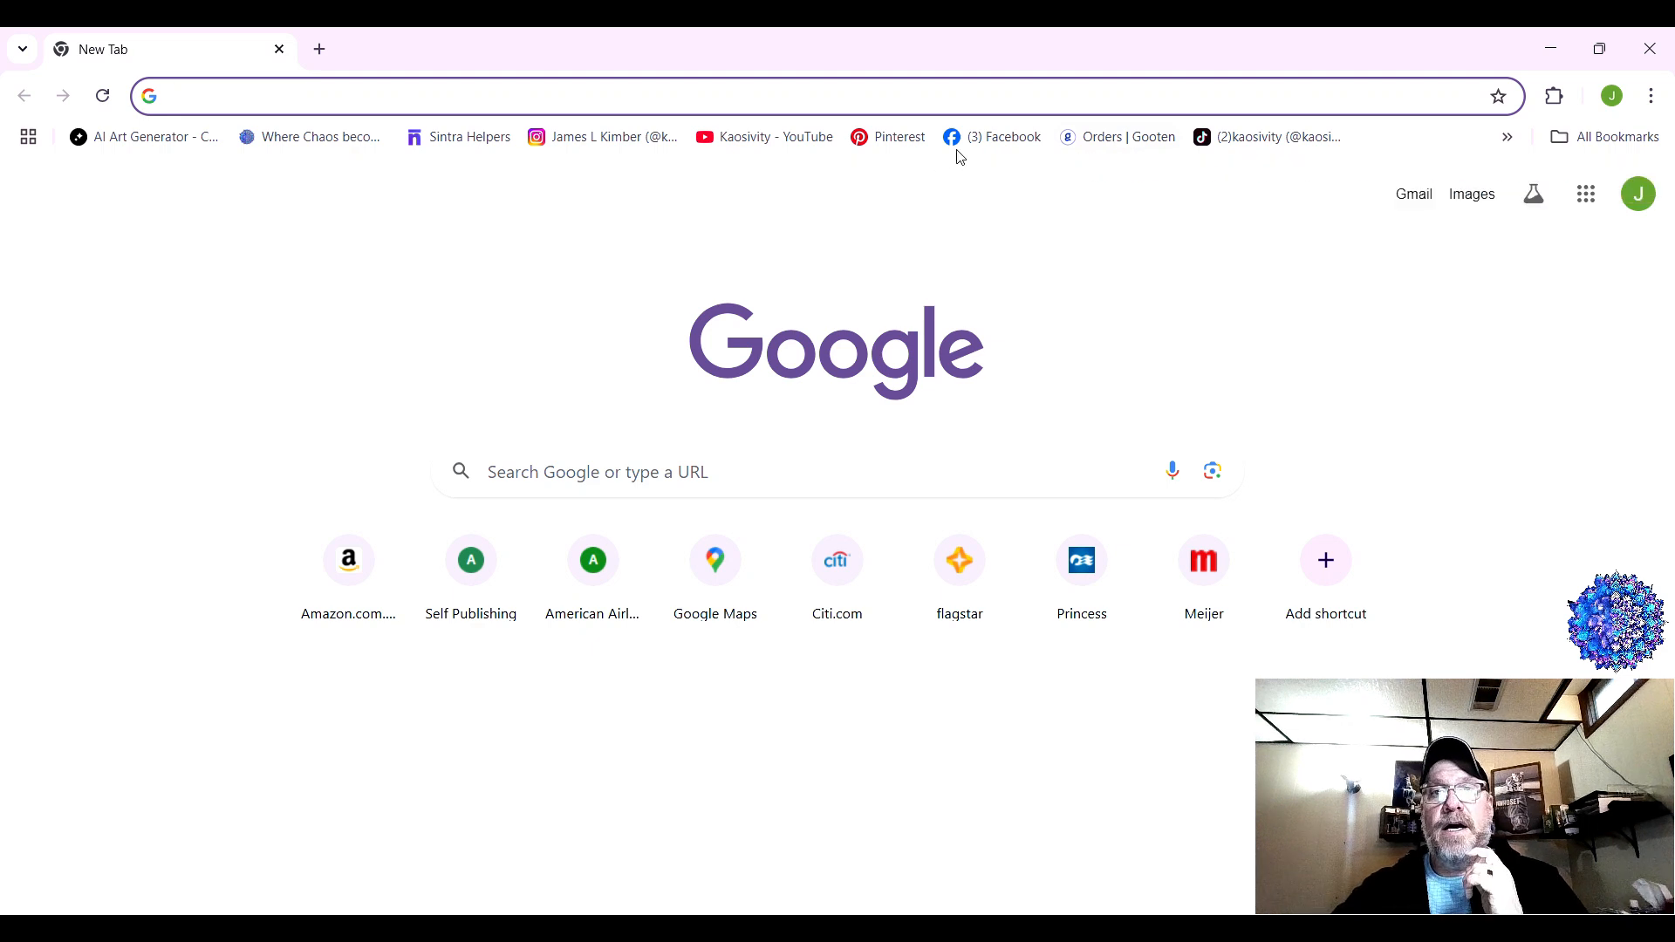
left_click(1508, 139)
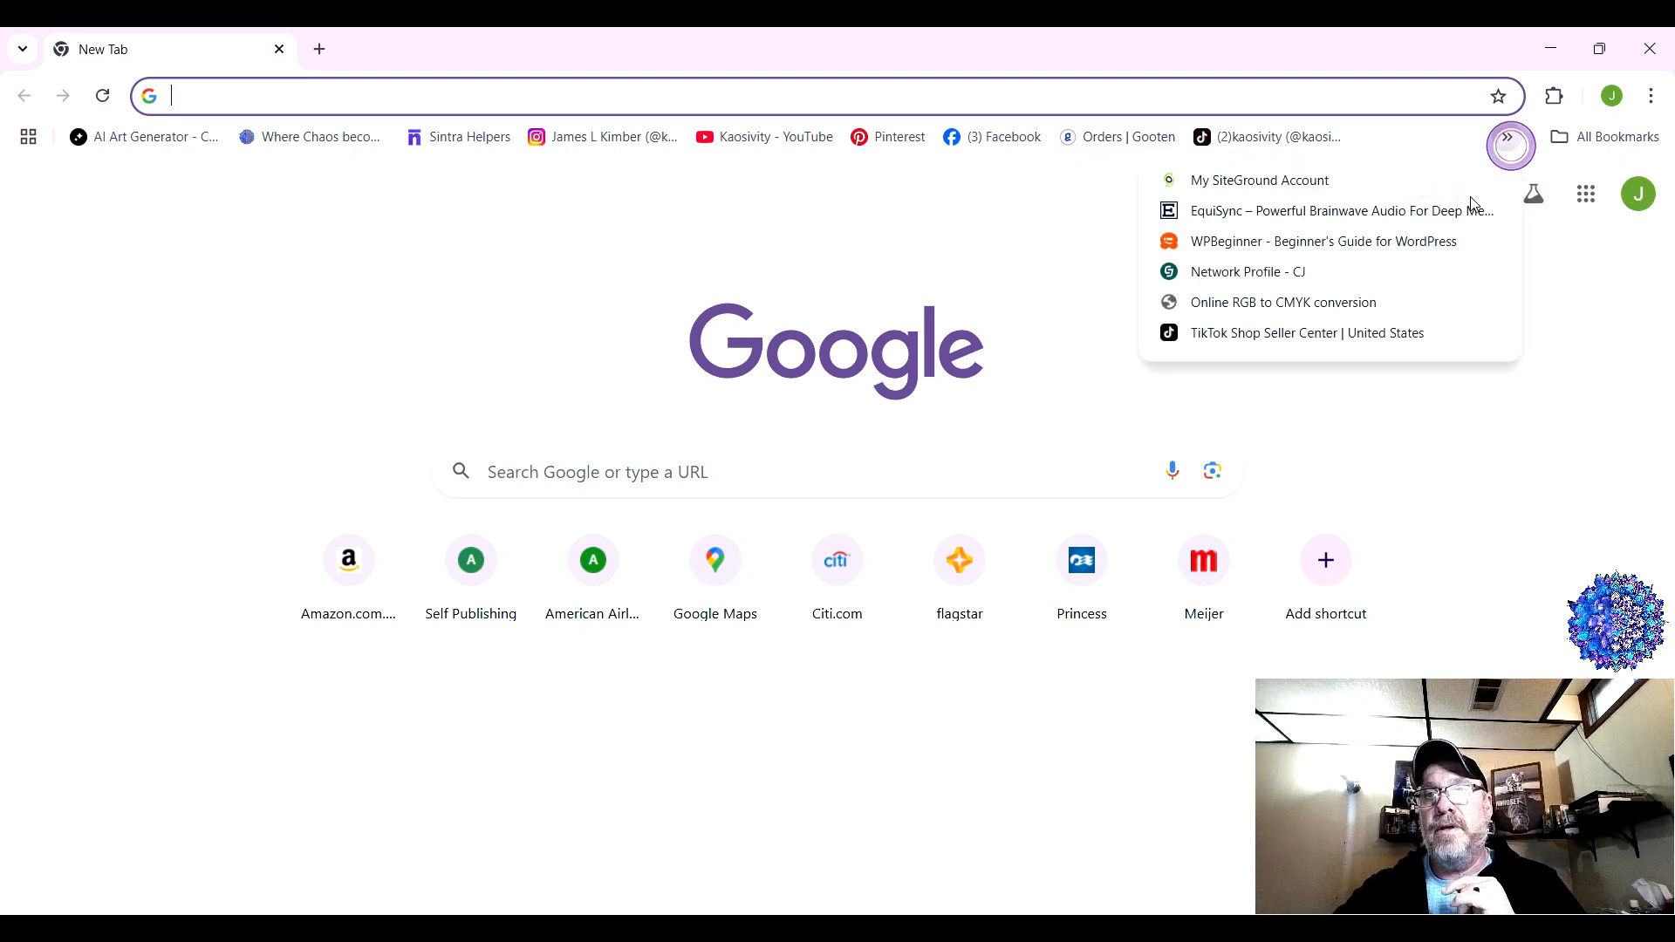
left_click(1396, 307)
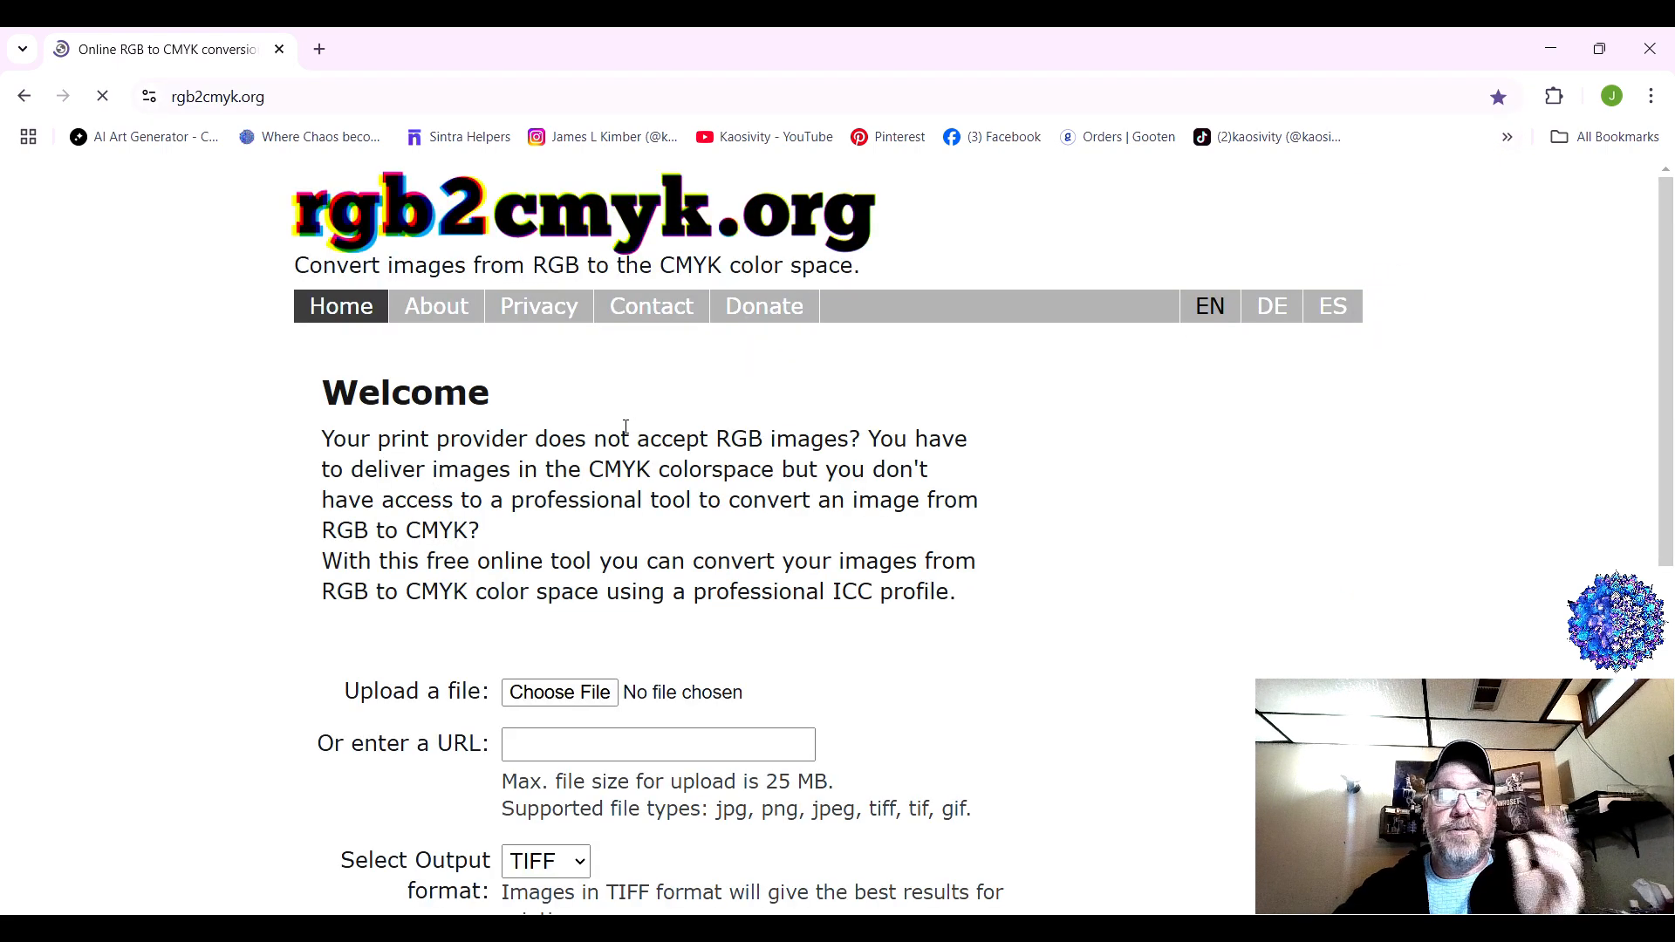
- Choose 249-ext_step3 from the Extended images folder as the file to upload for conversion
scroll(628, 432, "down", 2)
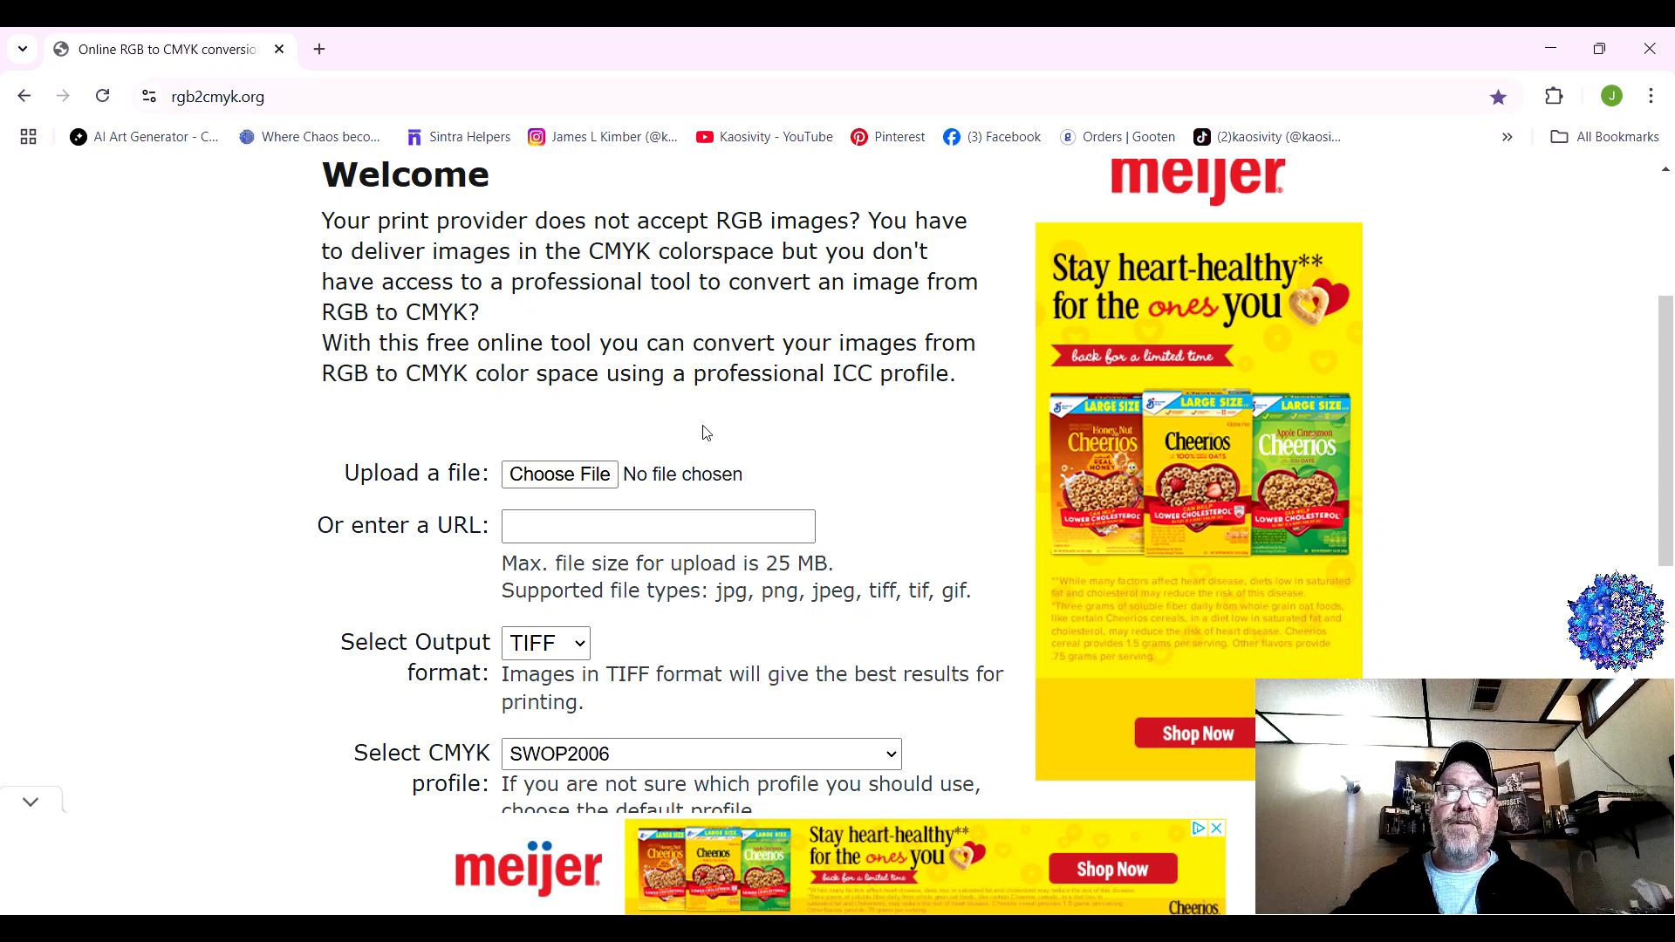
left_click(560, 474)
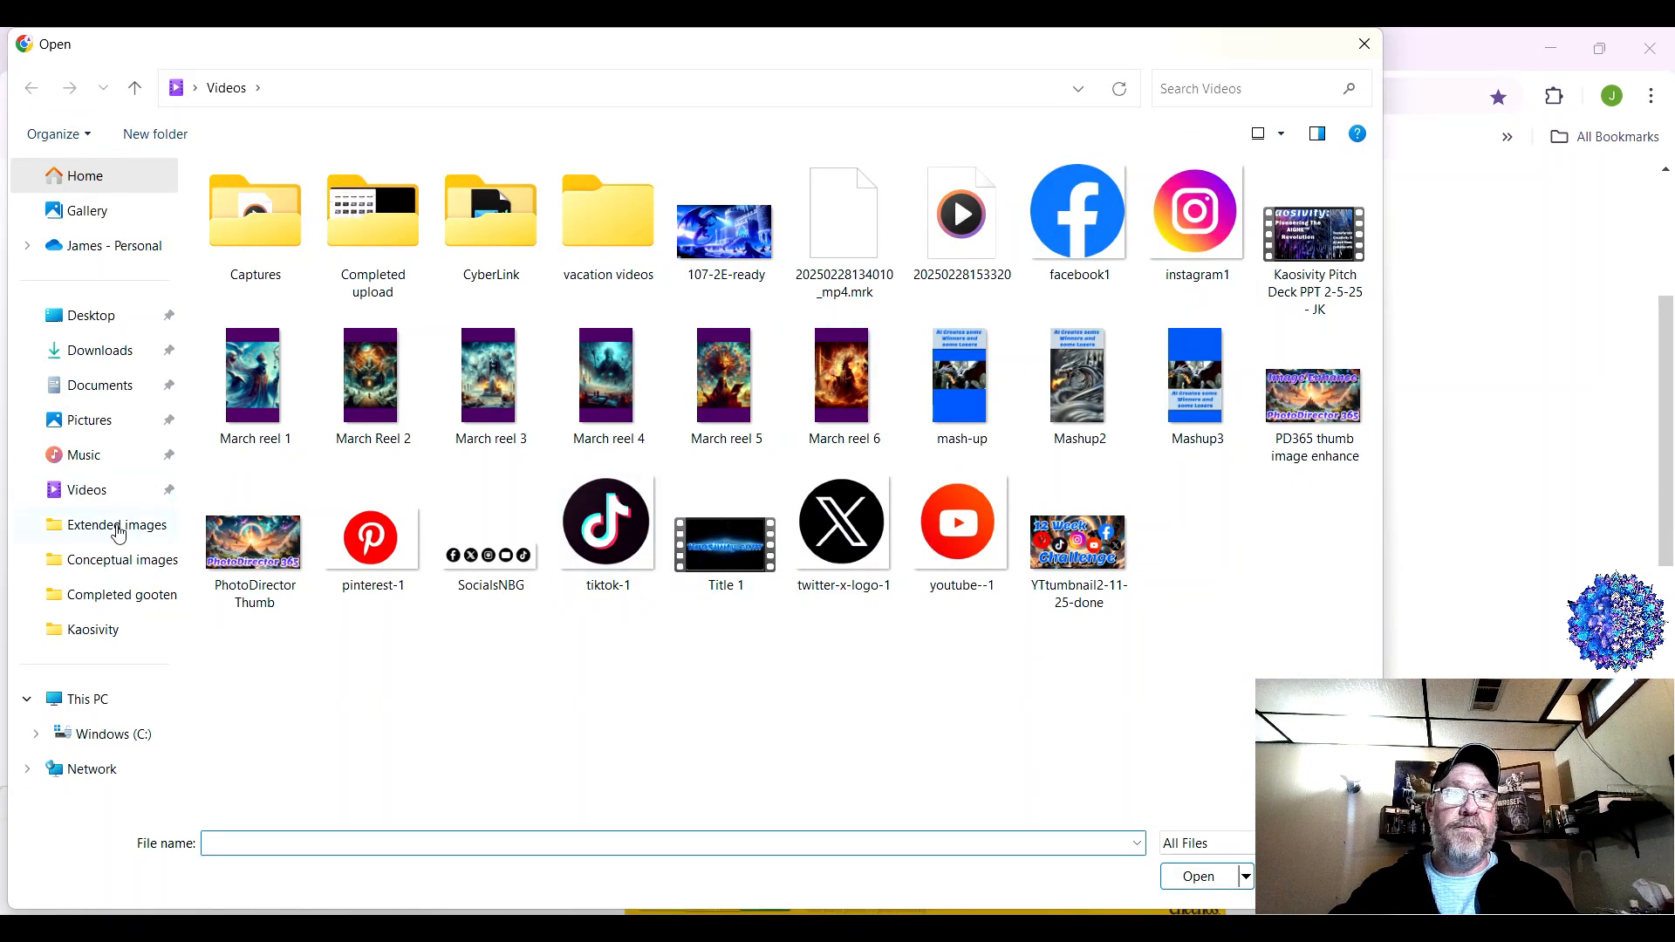
left_click(117, 527)
scroll(611, 393, "down", 15)
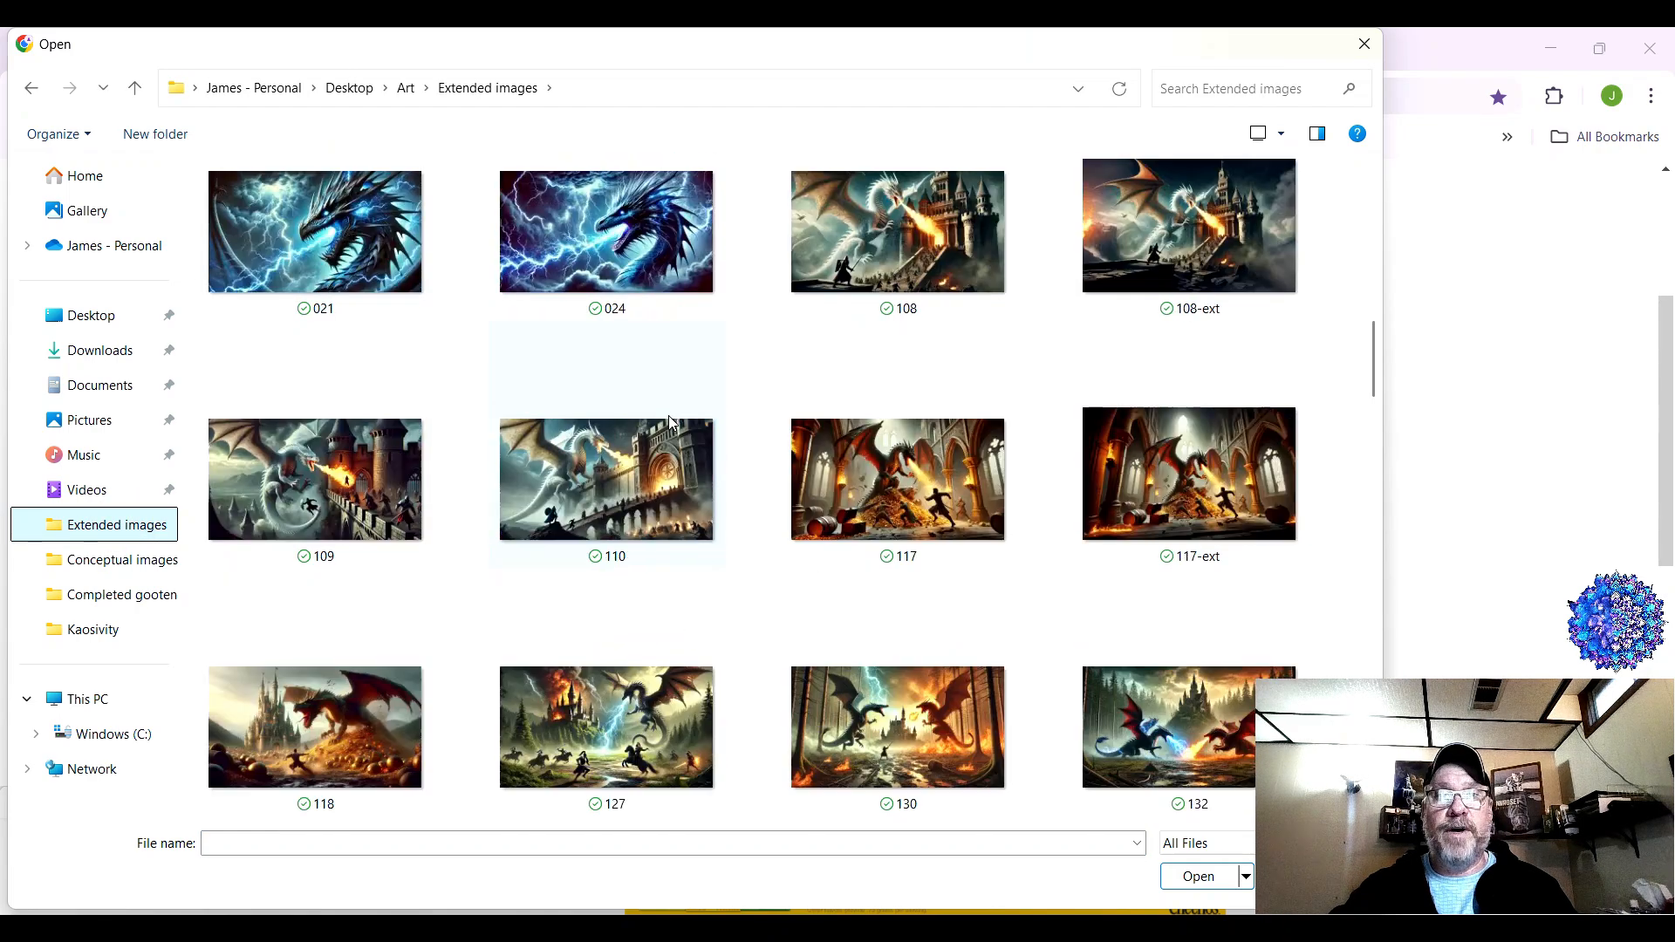
scroll(695, 436, "down", 10)
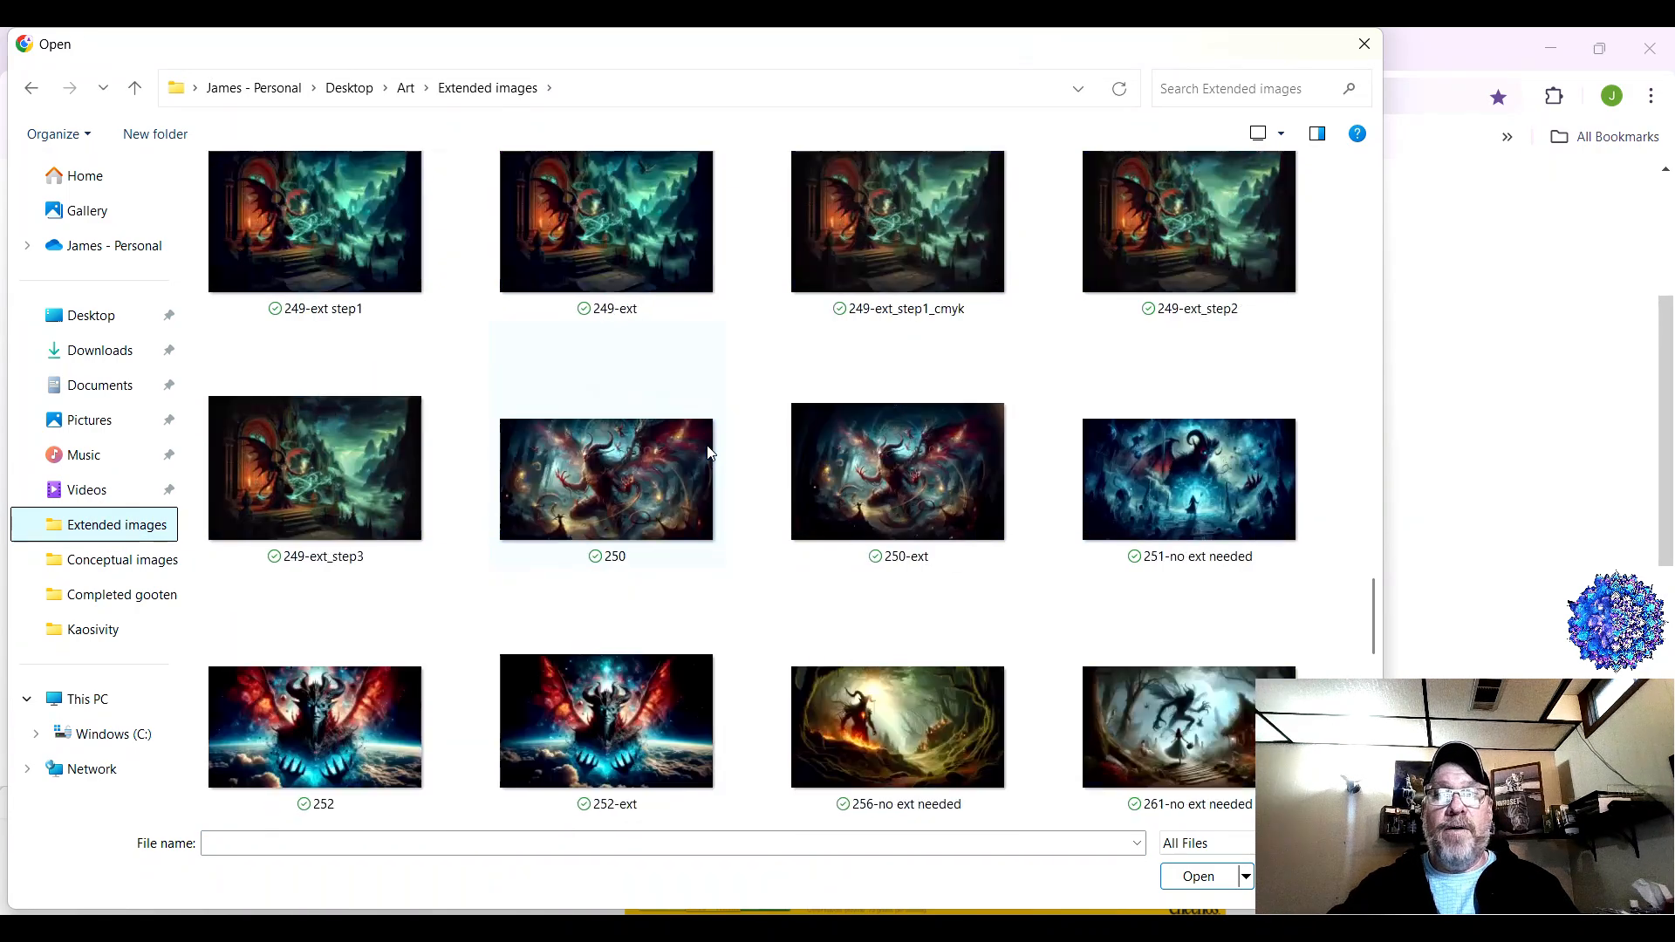
double_click(384, 510)
- Review the conversion form and choose SWOP2006 as the CMYK profile
scroll(786, 493, "down", 4)
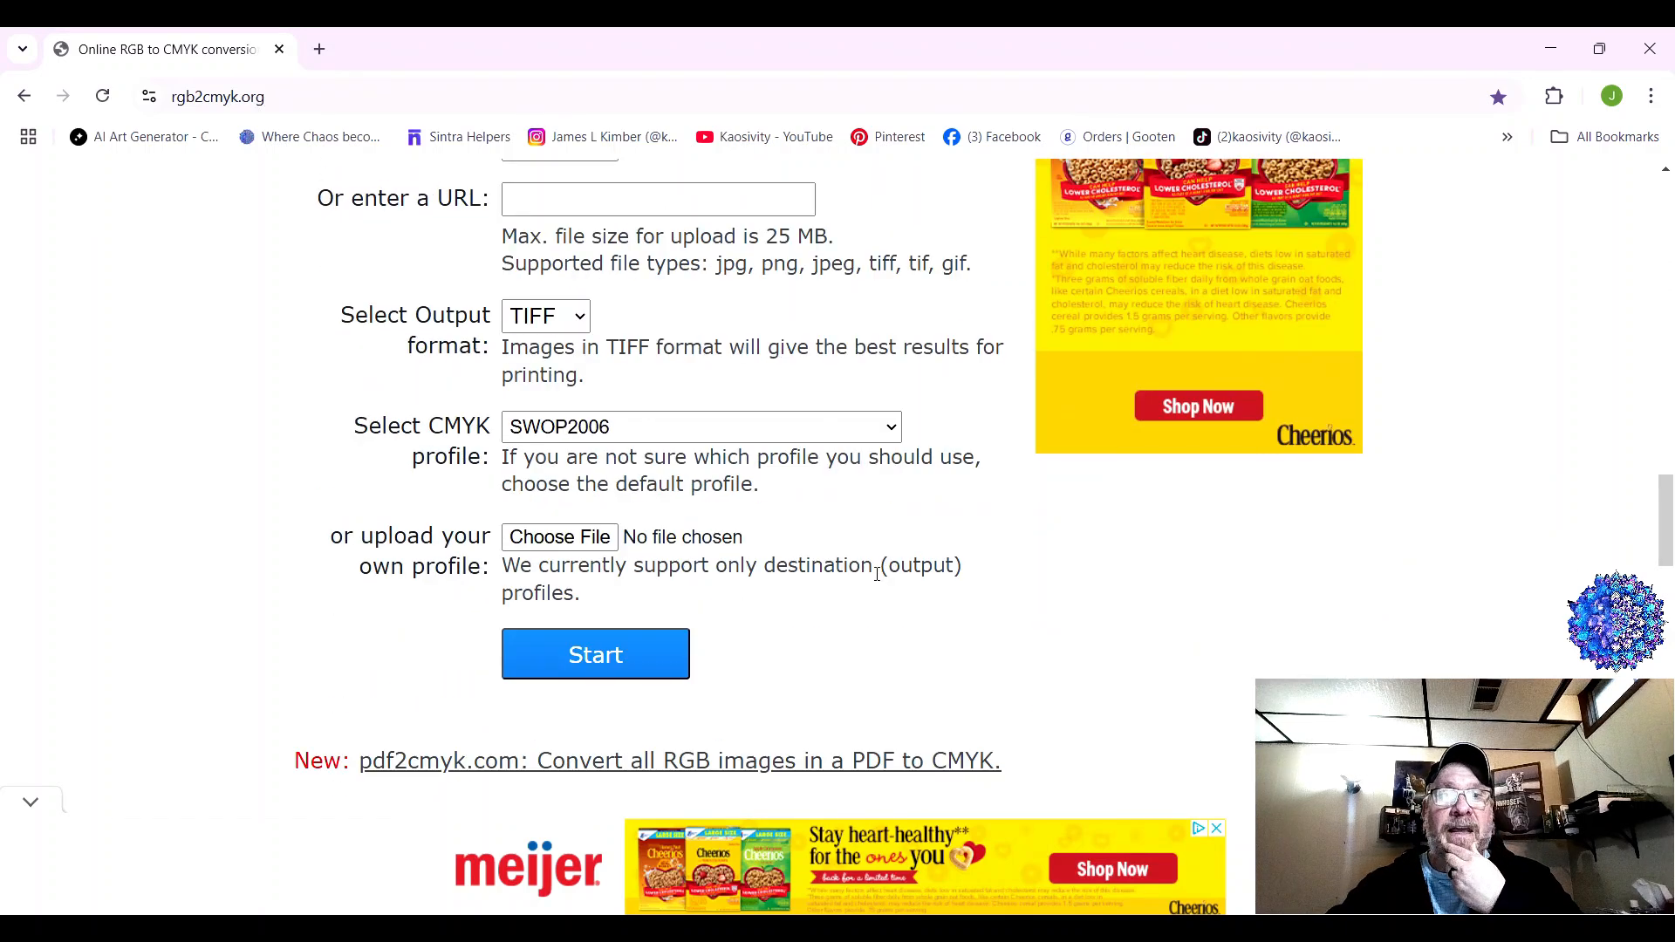
scroll(772, 606, "up", 3)
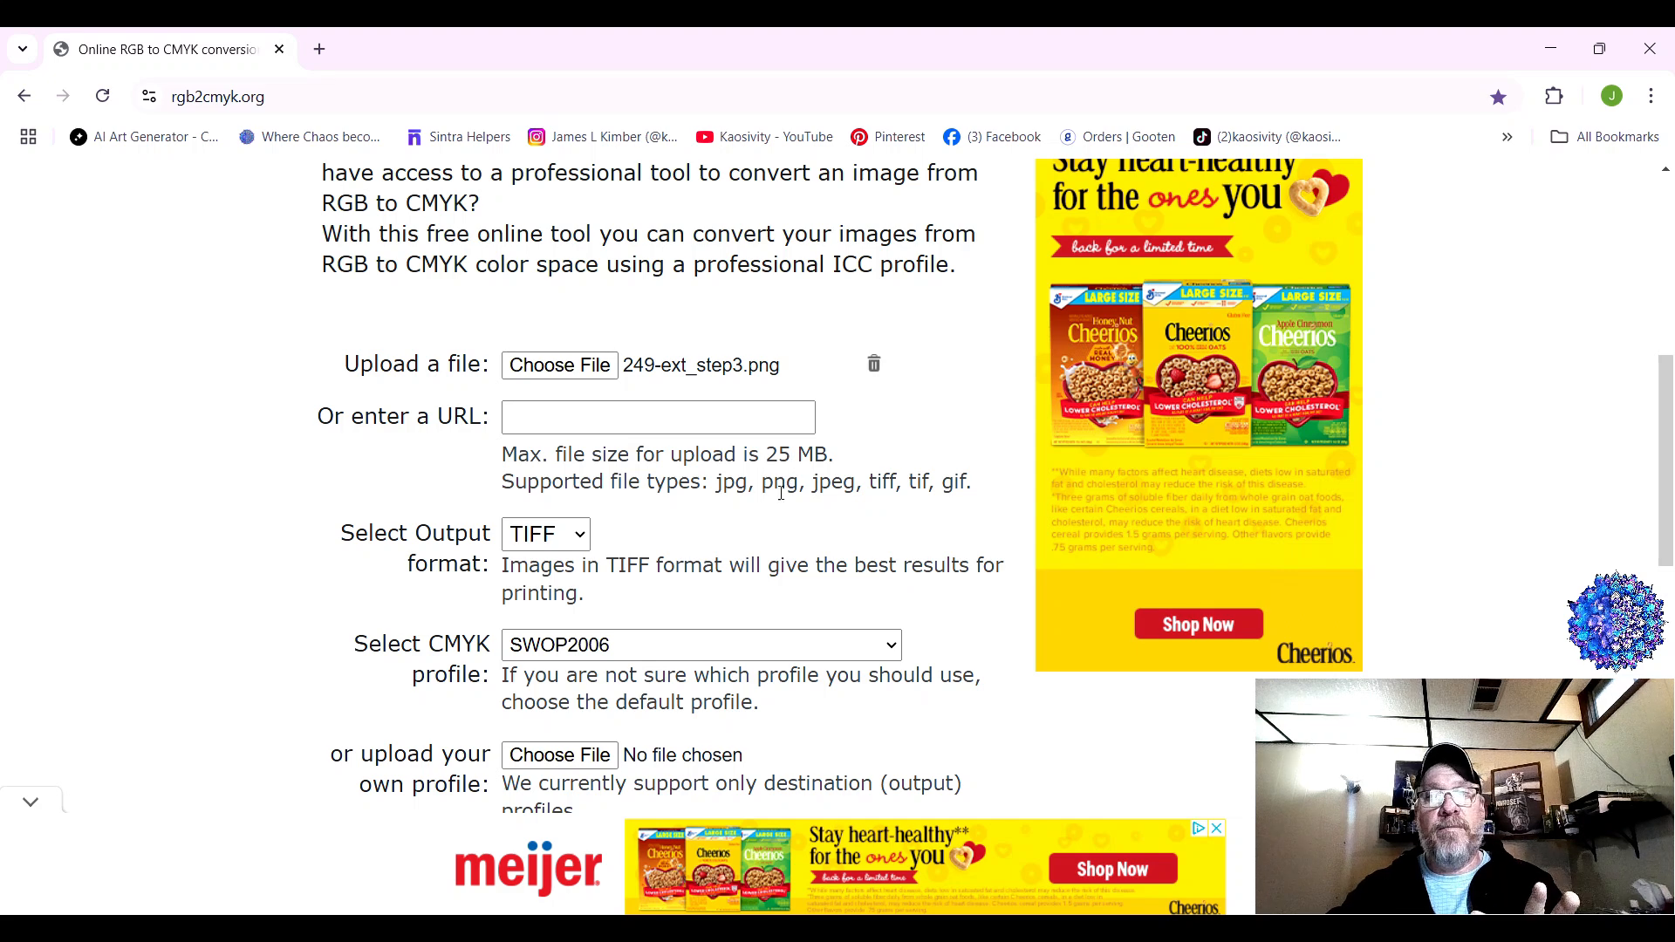
scroll(772, 528, "up", 5)
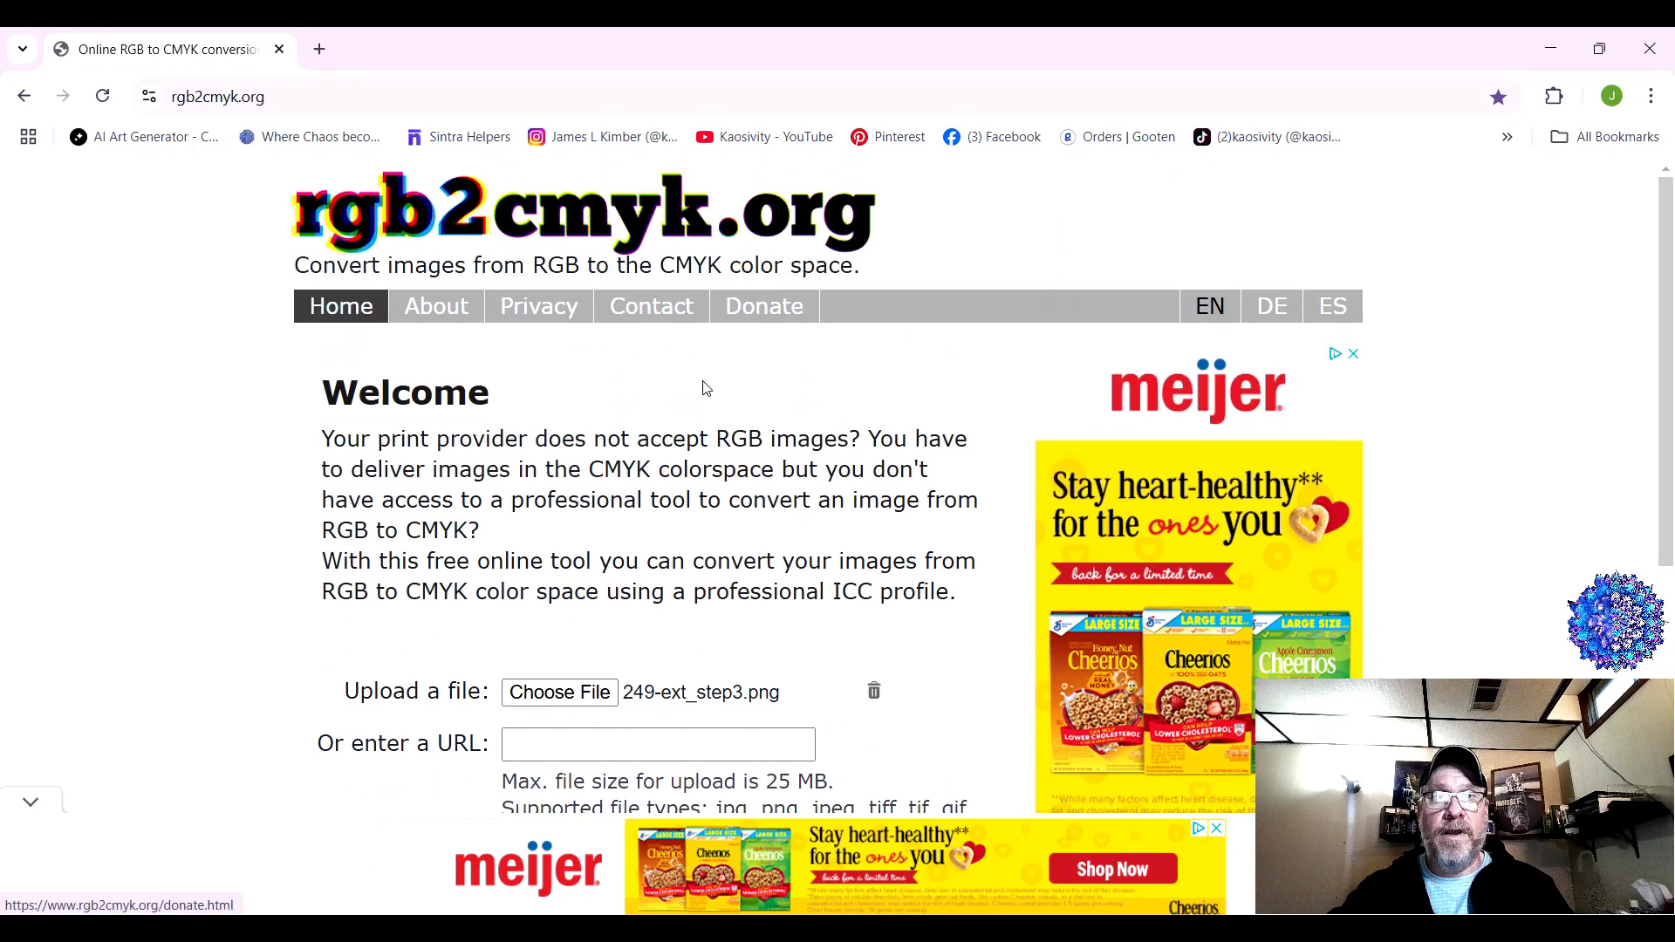
scroll(707, 389, "down", 4)
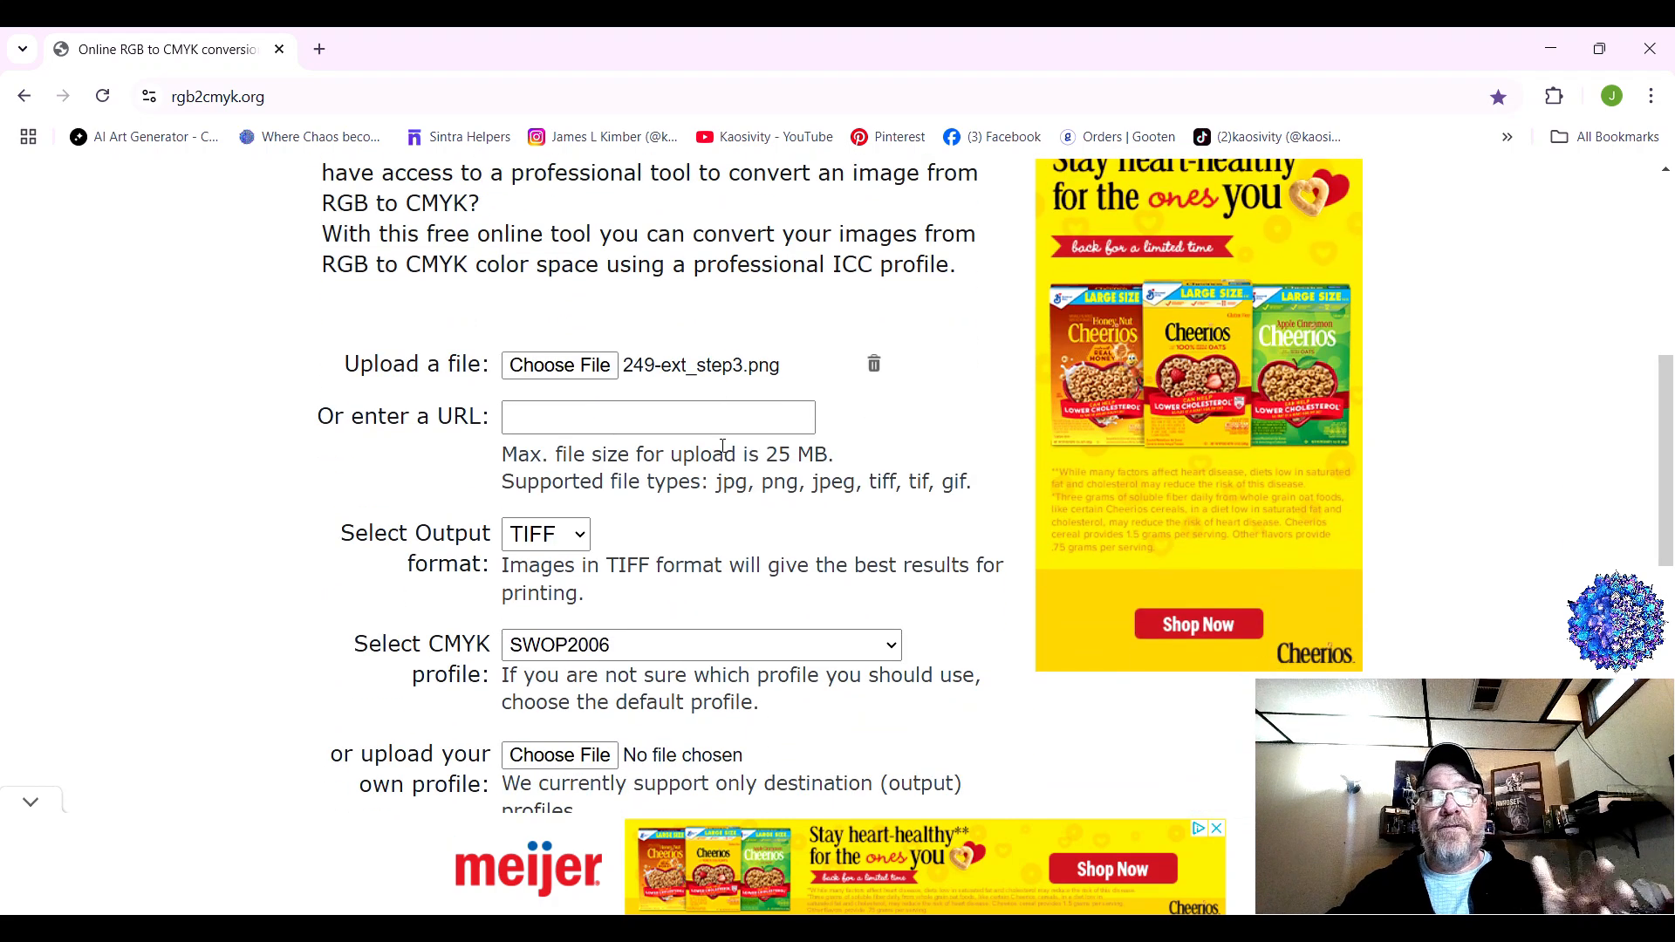
scroll(722, 446, "down", 1)
scroll(724, 445, "down", 1)
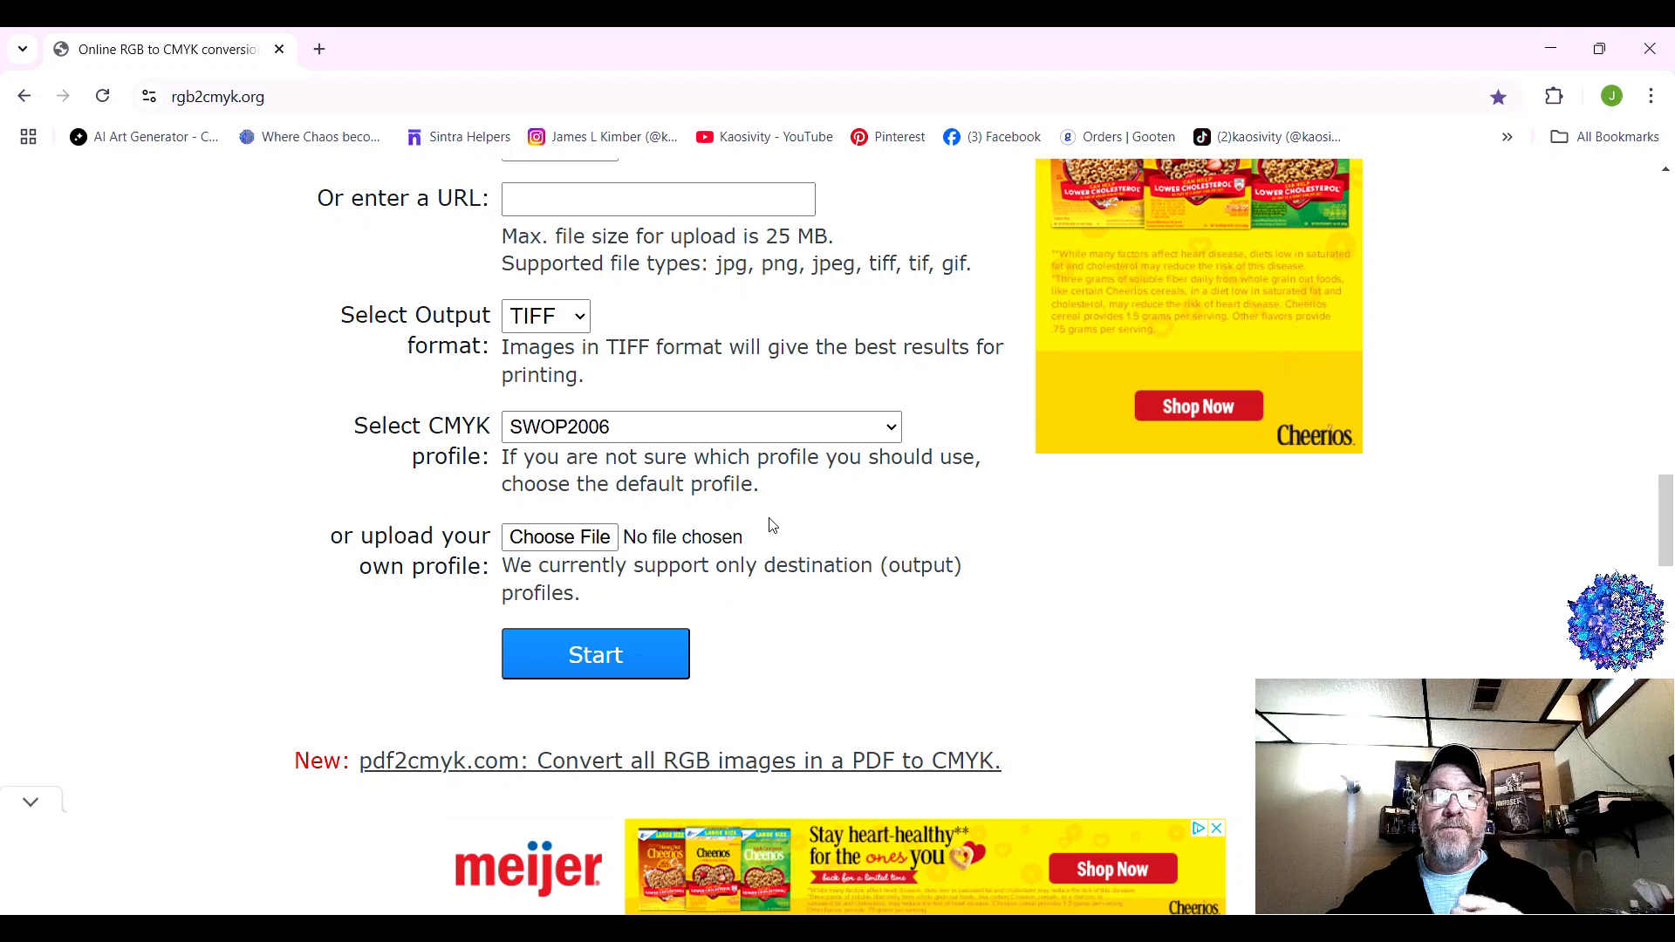
left_click(841, 434)
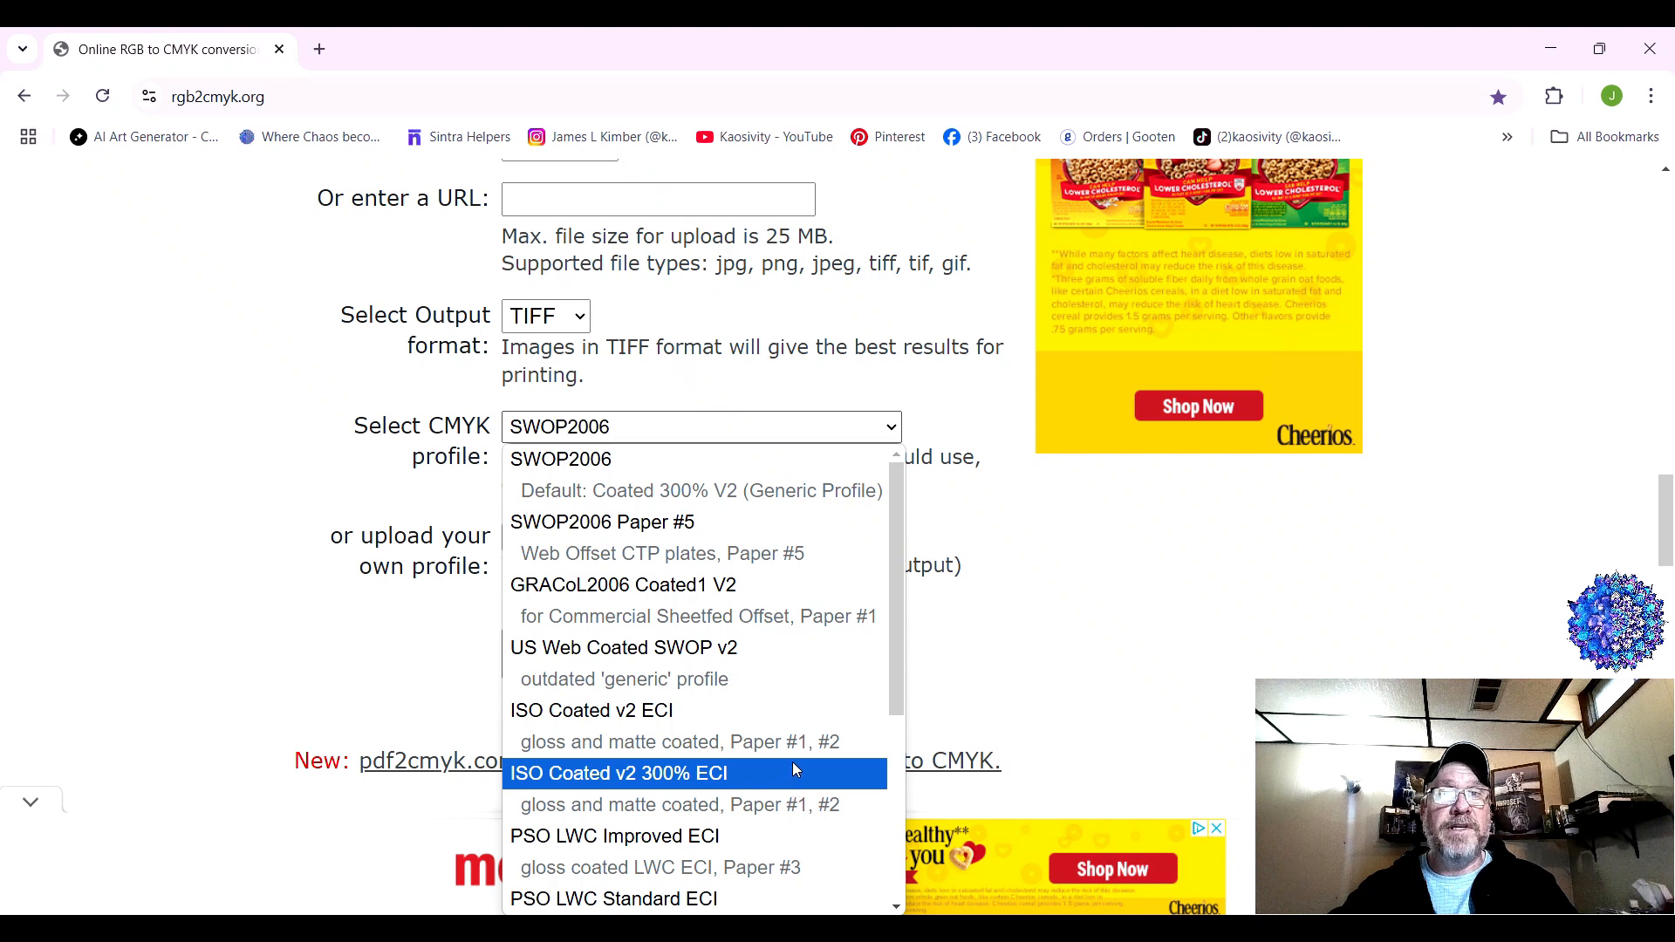
left_click(779, 463)
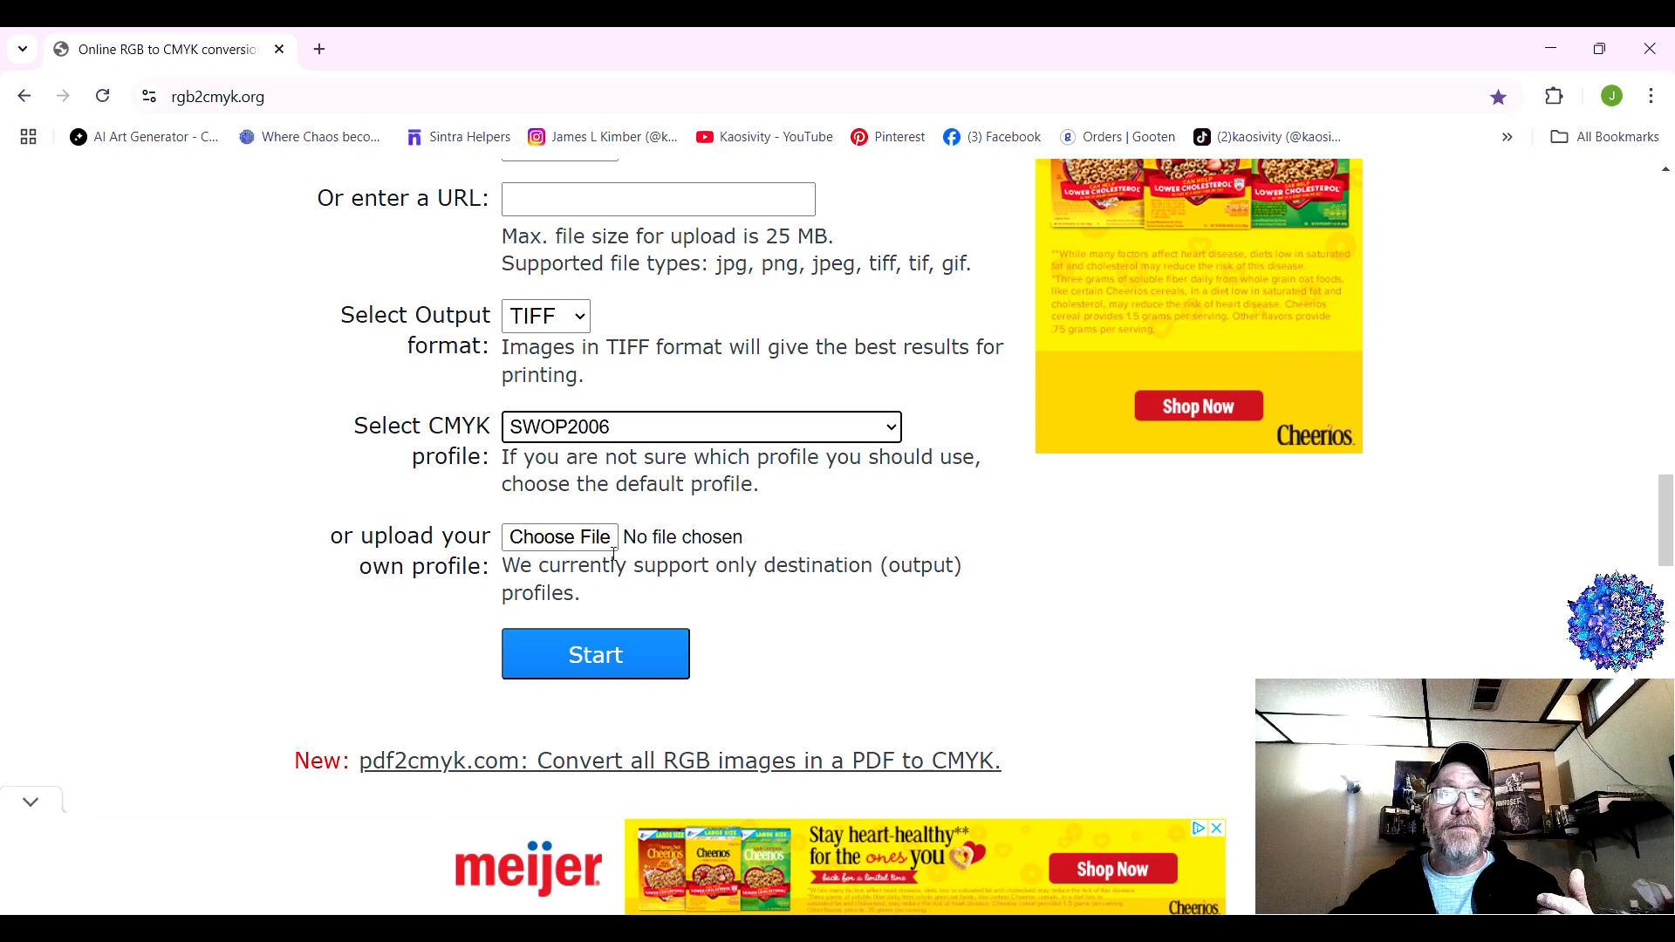
- Start converting the uploaded image to a CMYK TIFF
scroll(742, 535, "up", 1)
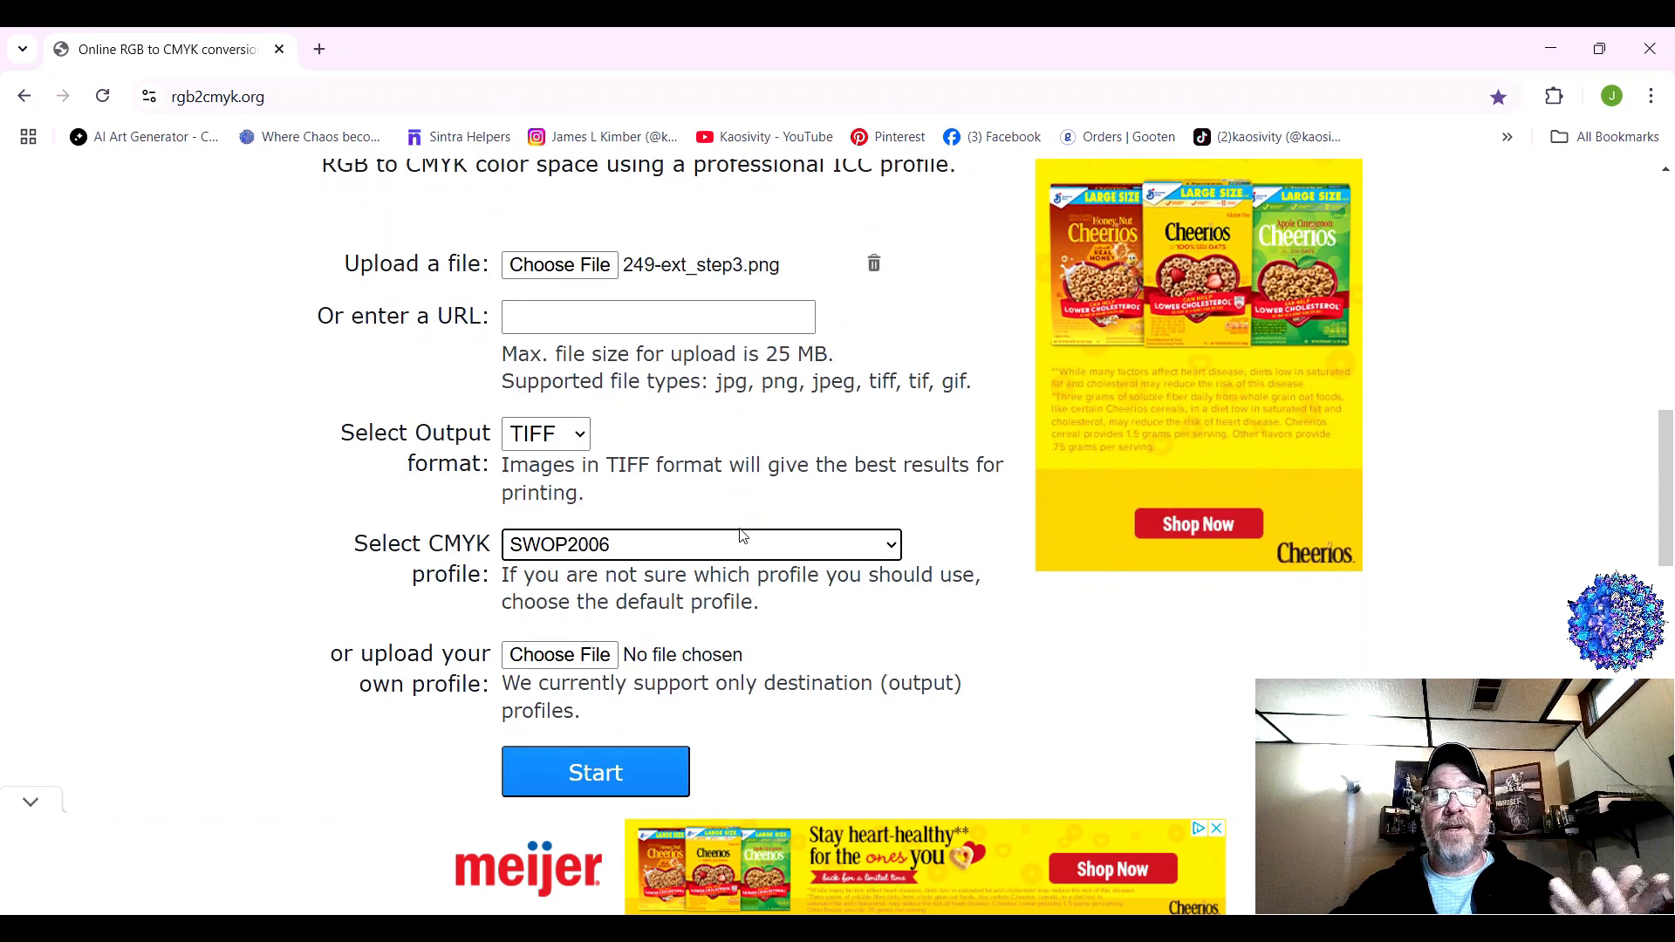
scroll(743, 536, "down", 1)
left_click(610, 665)
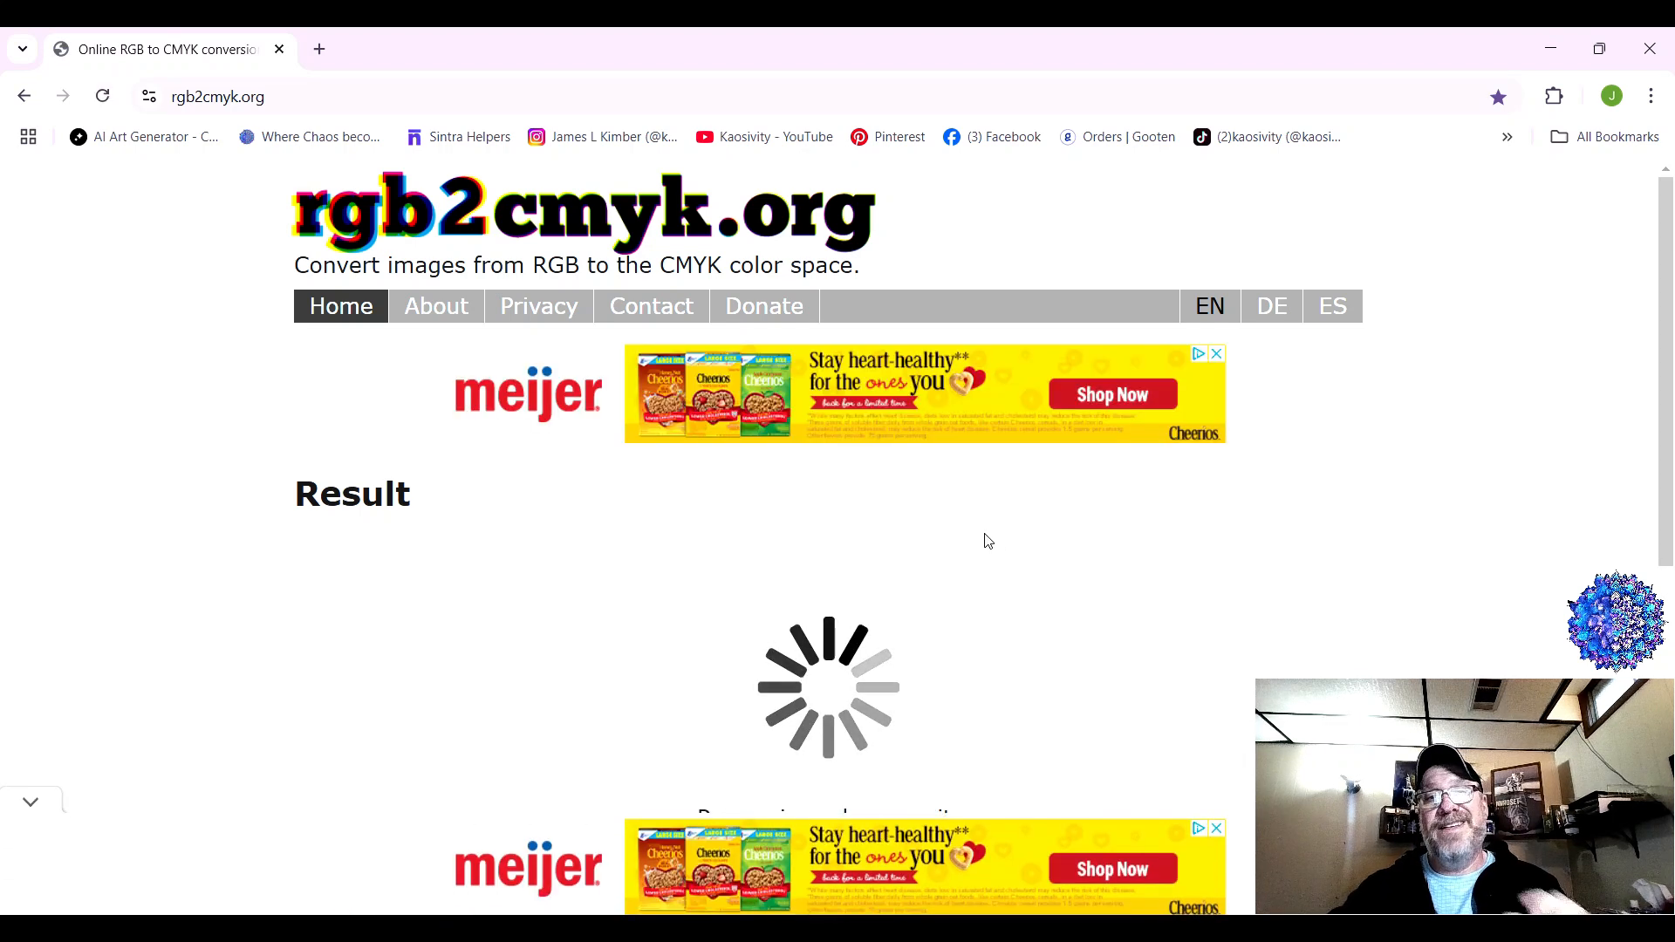
- Download the converted image as 249-ext_step3_cmyk in TIF format to the Extended images folder
scroll(988, 541, "down", 1)
scroll(987, 541, "down", 3)
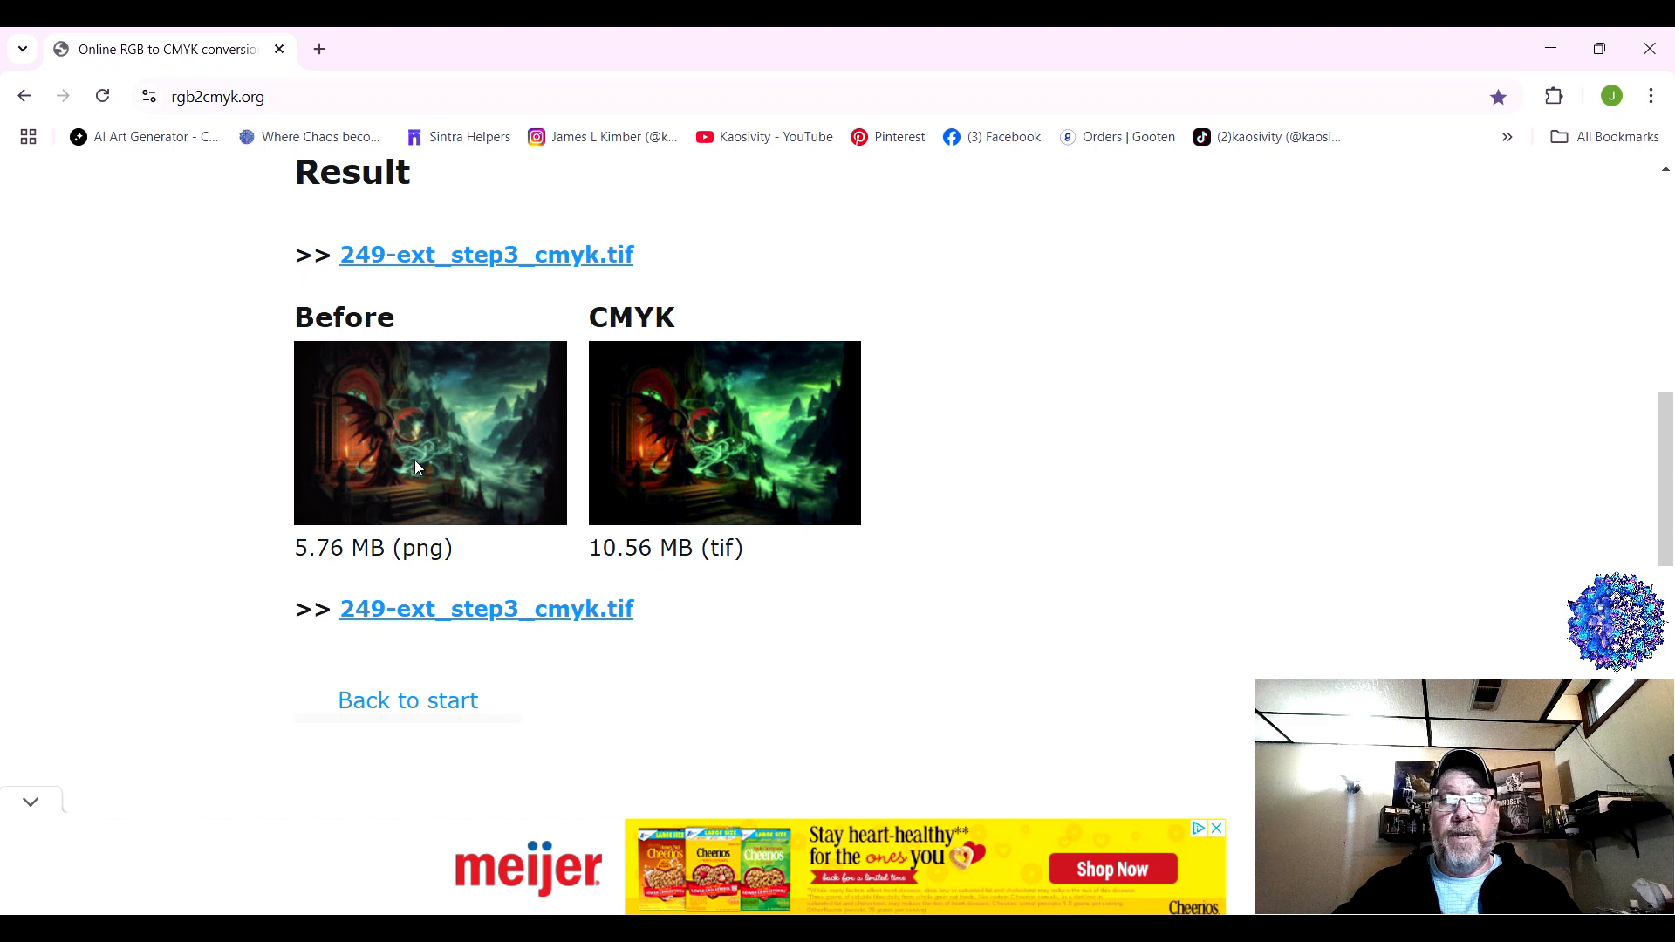
left_click(767, 433)
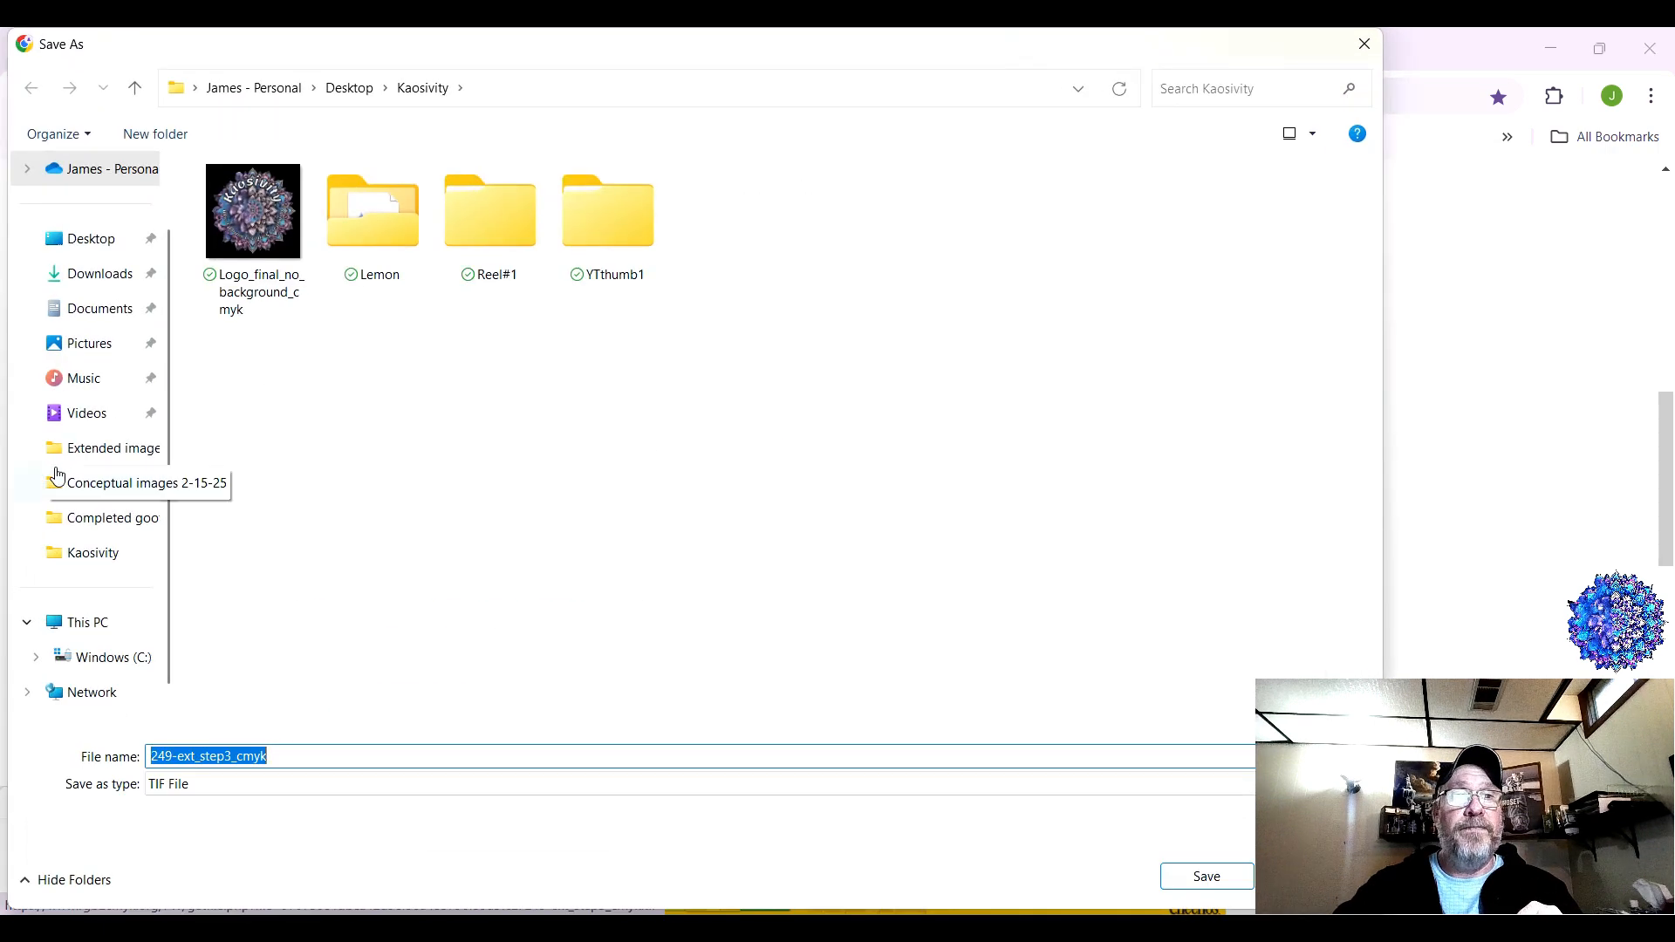
left_click(82, 451)
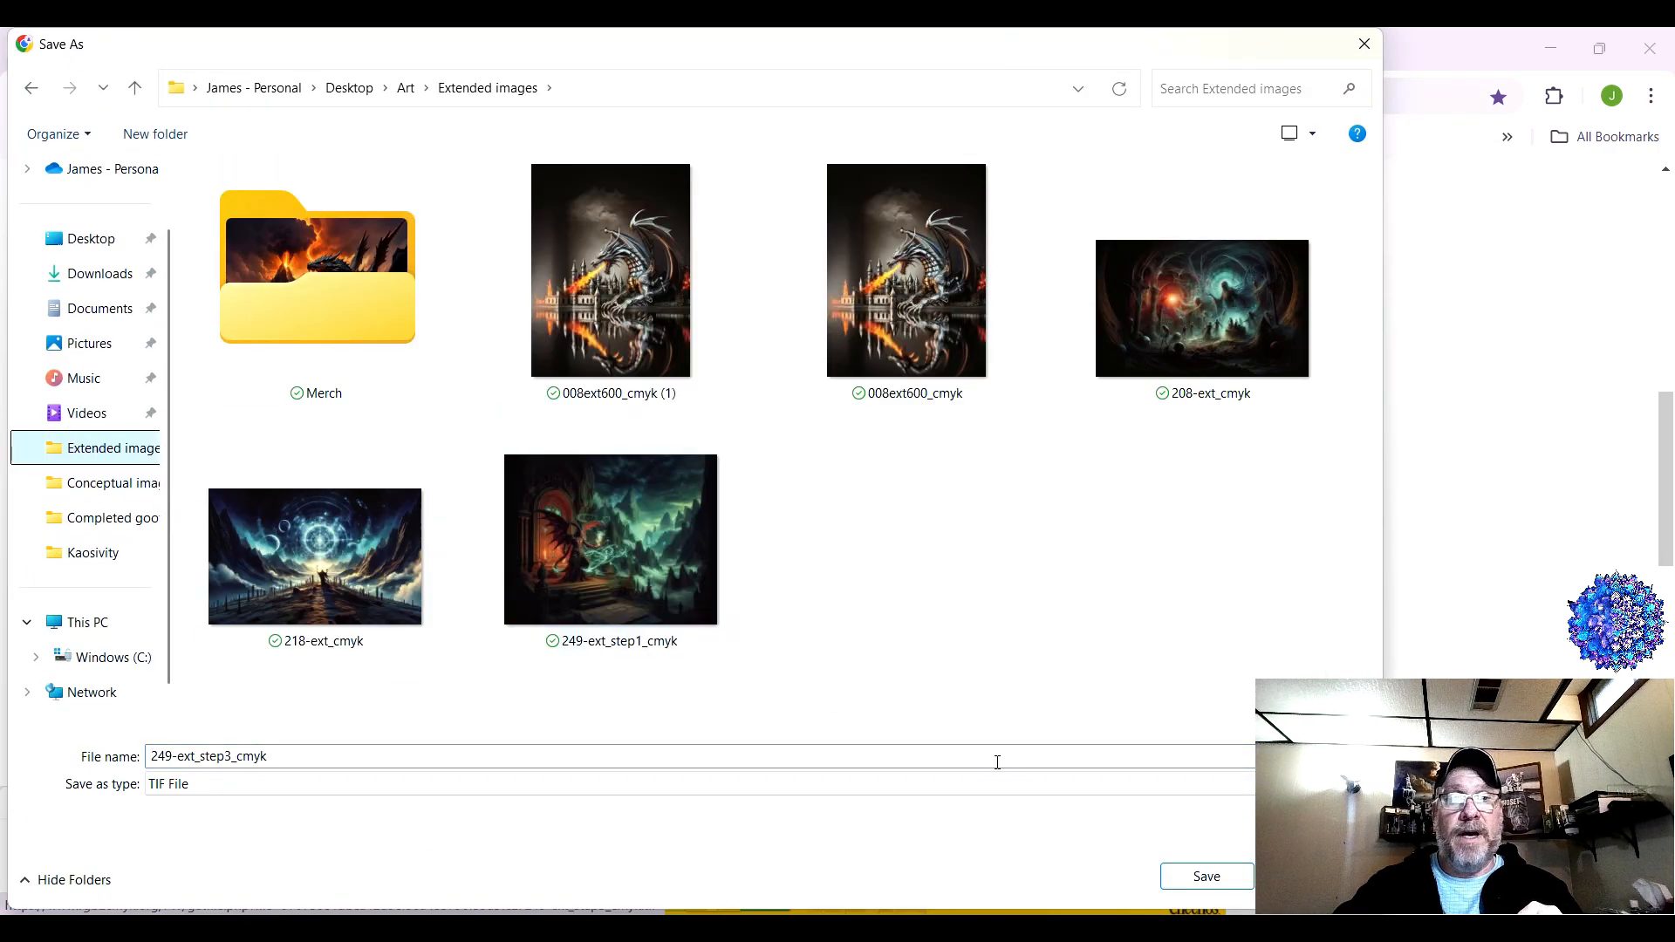
left_click(1211, 878)
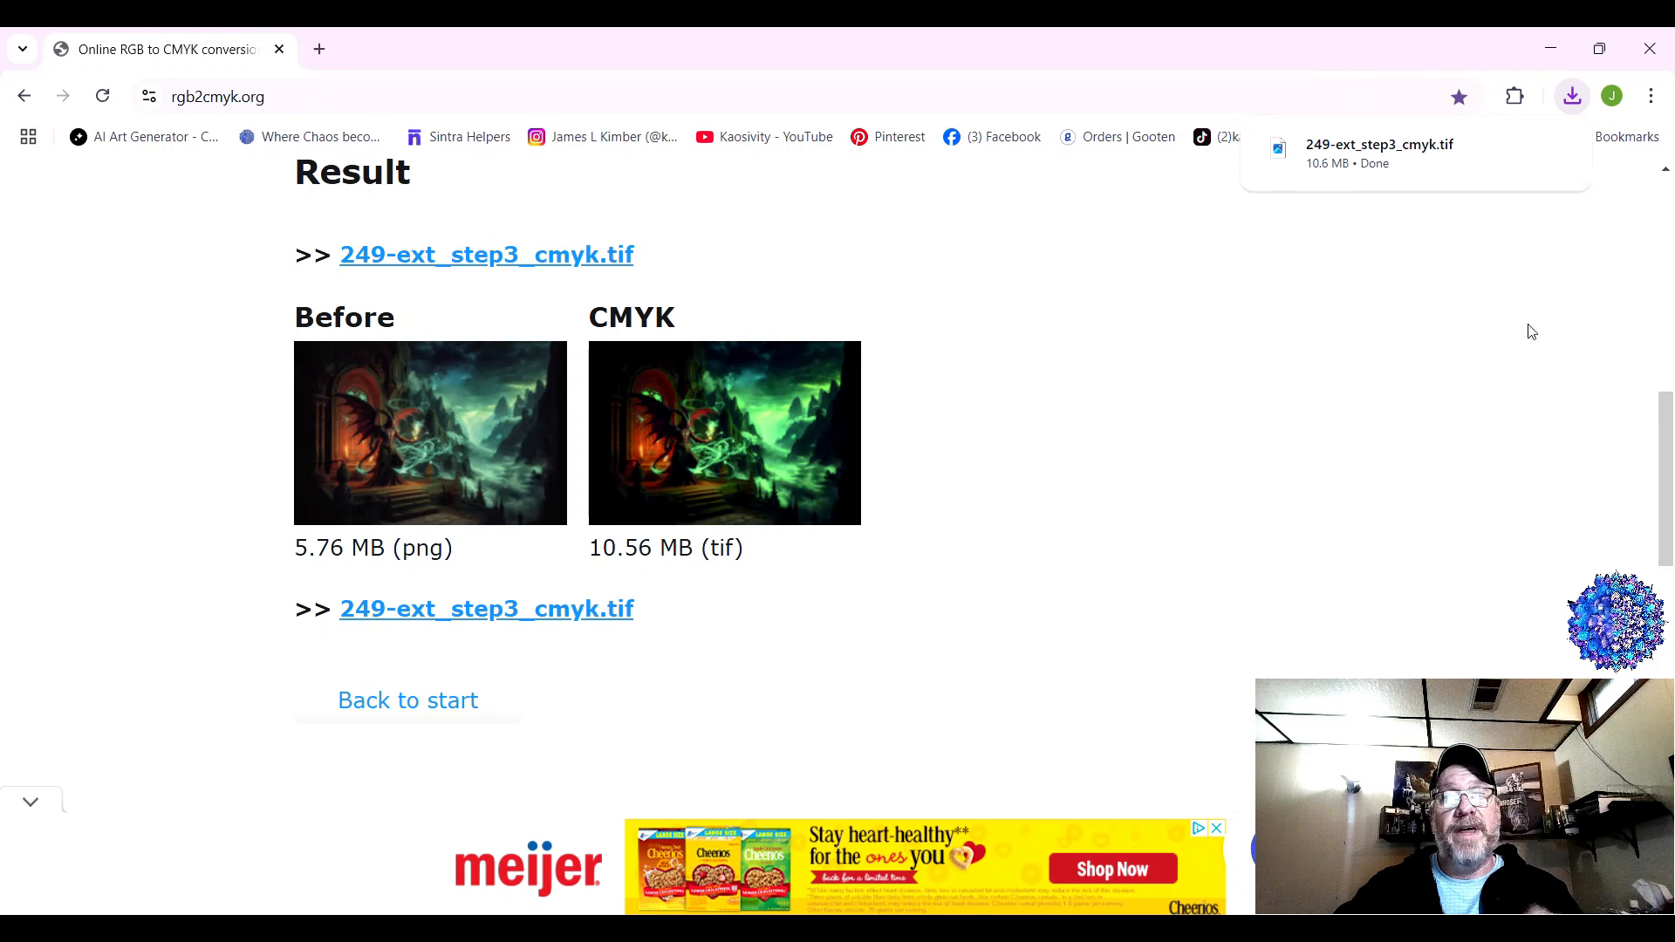
- Close the browser and open 249-ext_step3_cmyk from the Extended images folder in PhotoDirector
left_click(1653, 59)
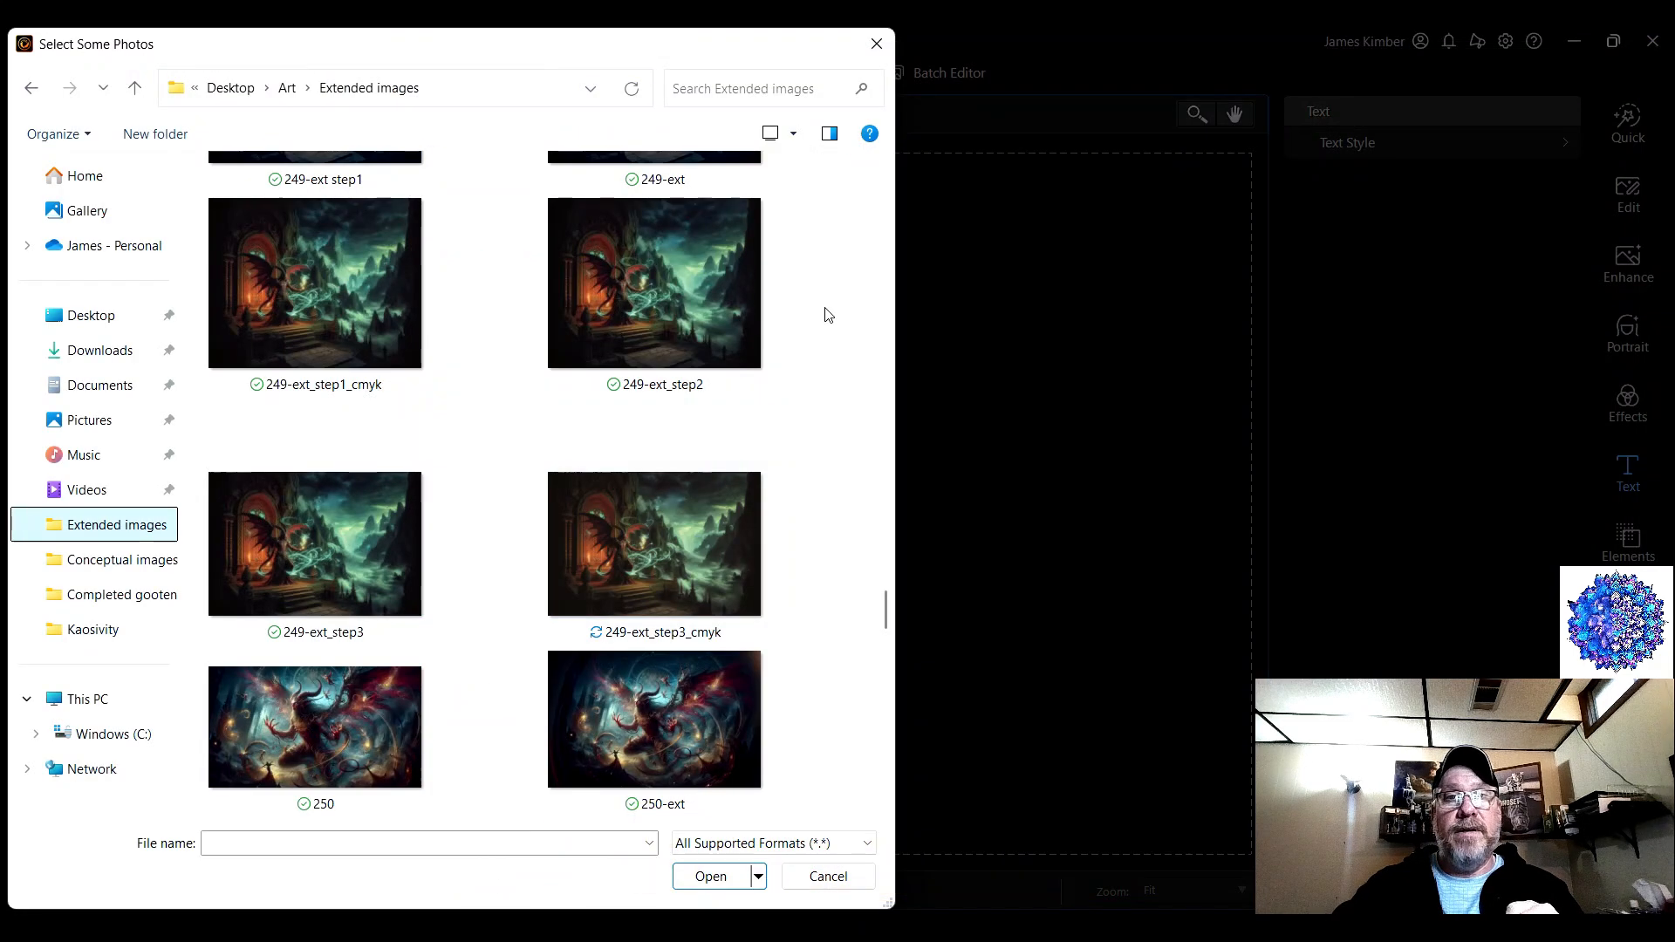
left_click(135, 91)
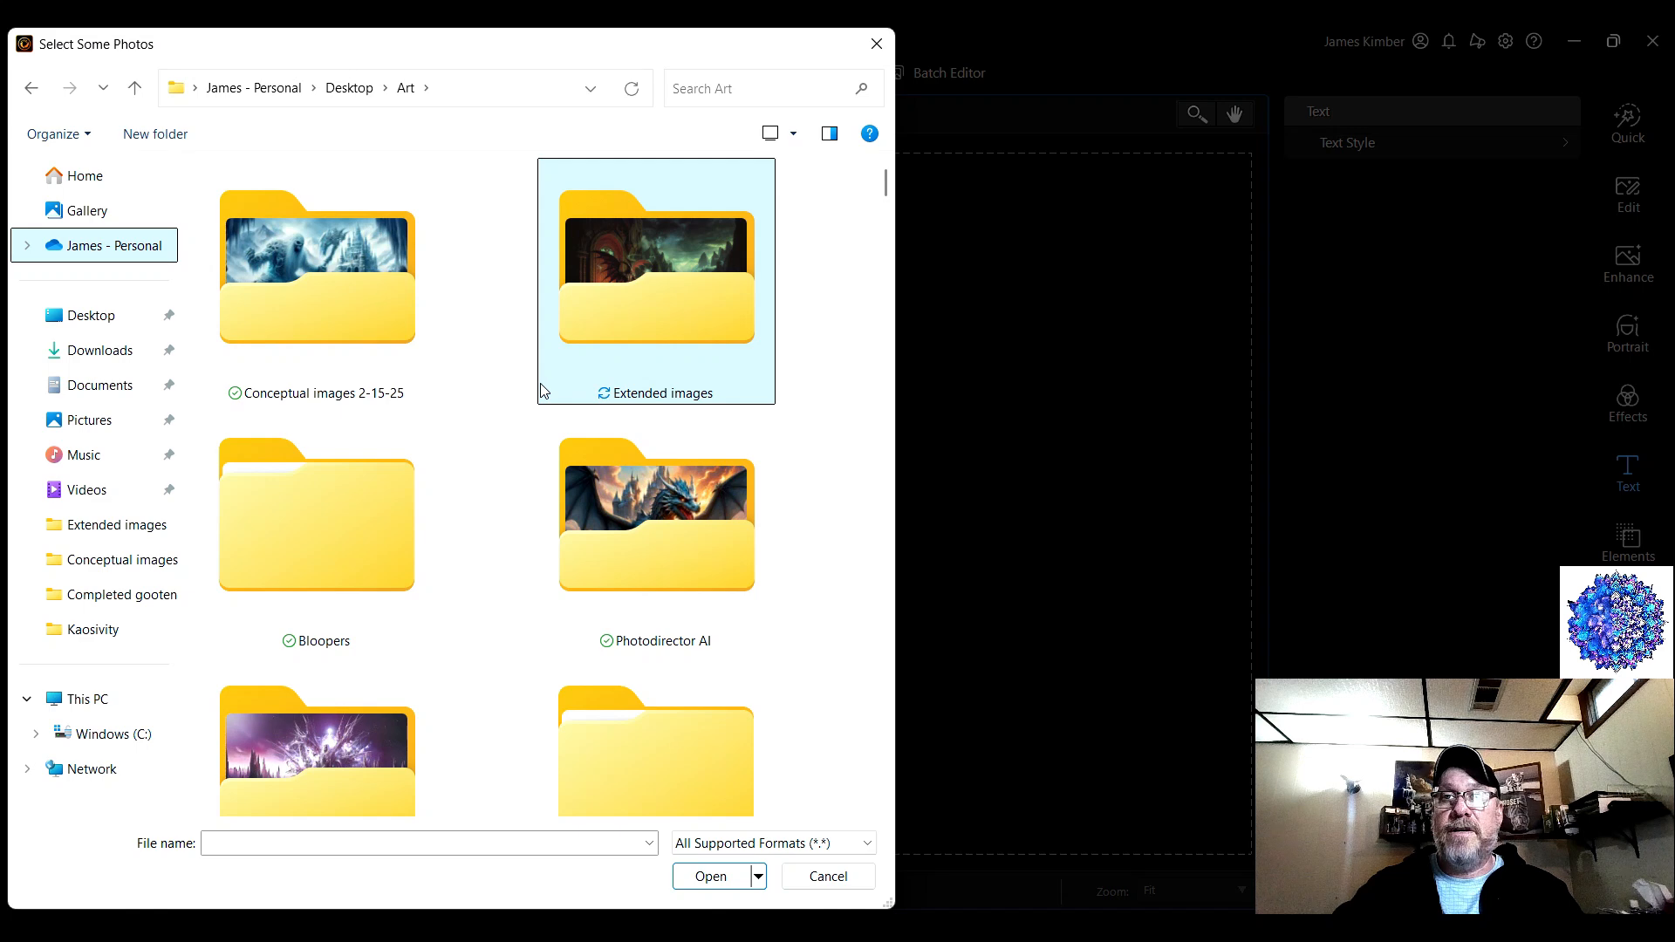
double_click(695, 316)
scroll(430, 485, "down", 5)
scroll(487, 503, "down", 20)
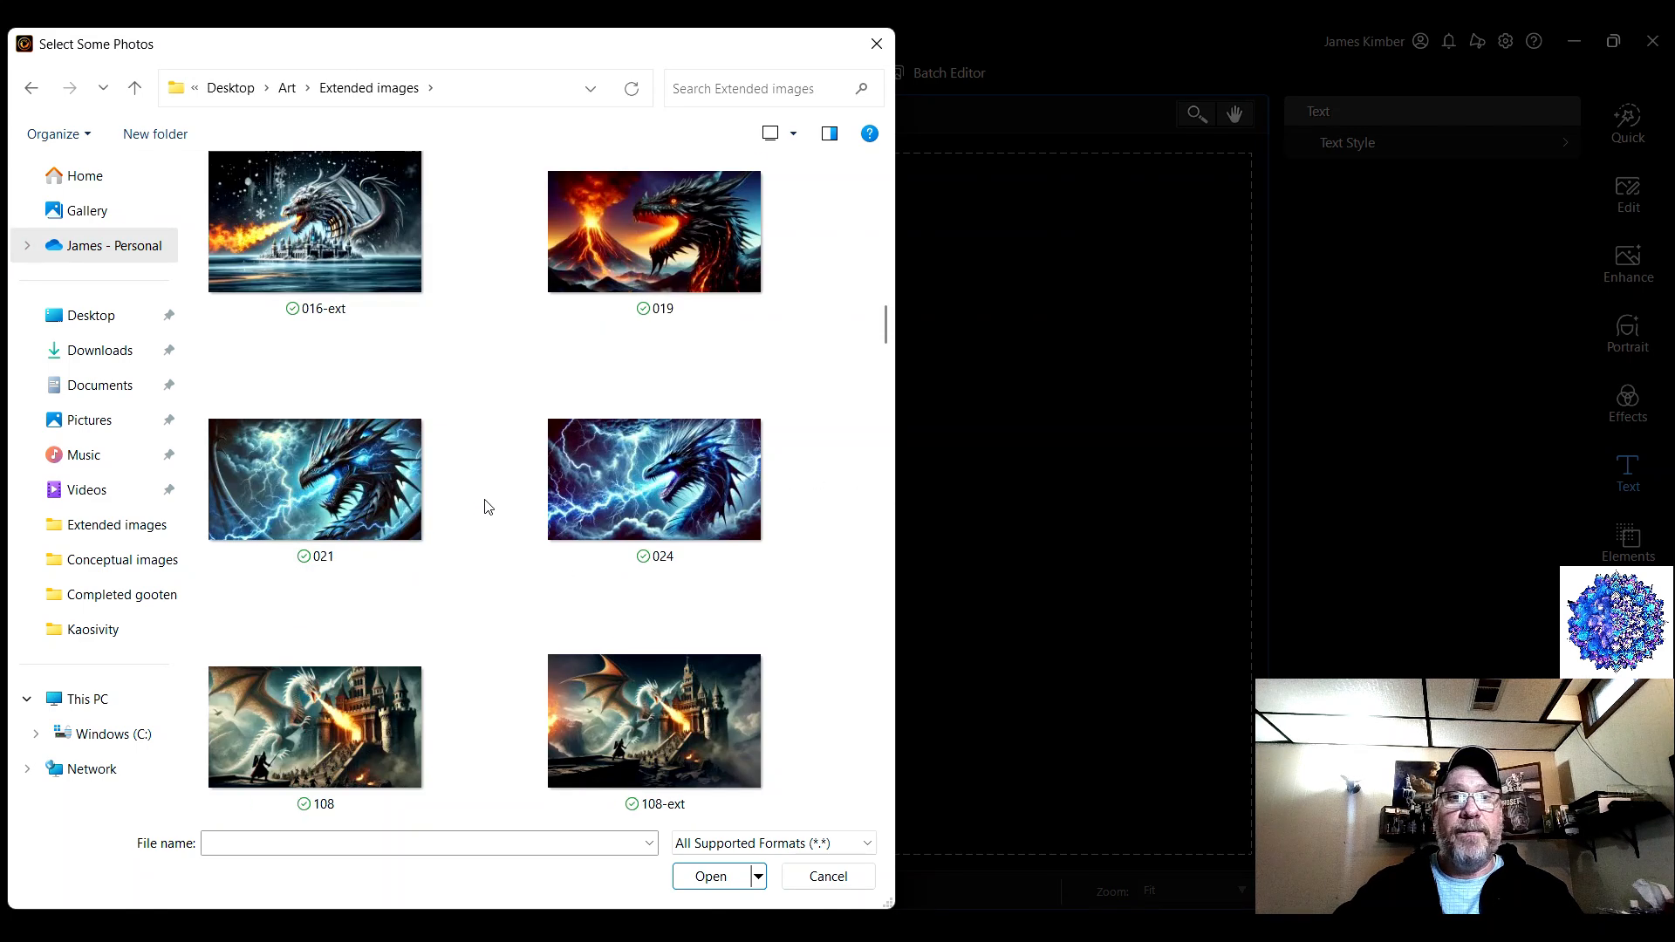
scroll(487, 507, "down", 15)
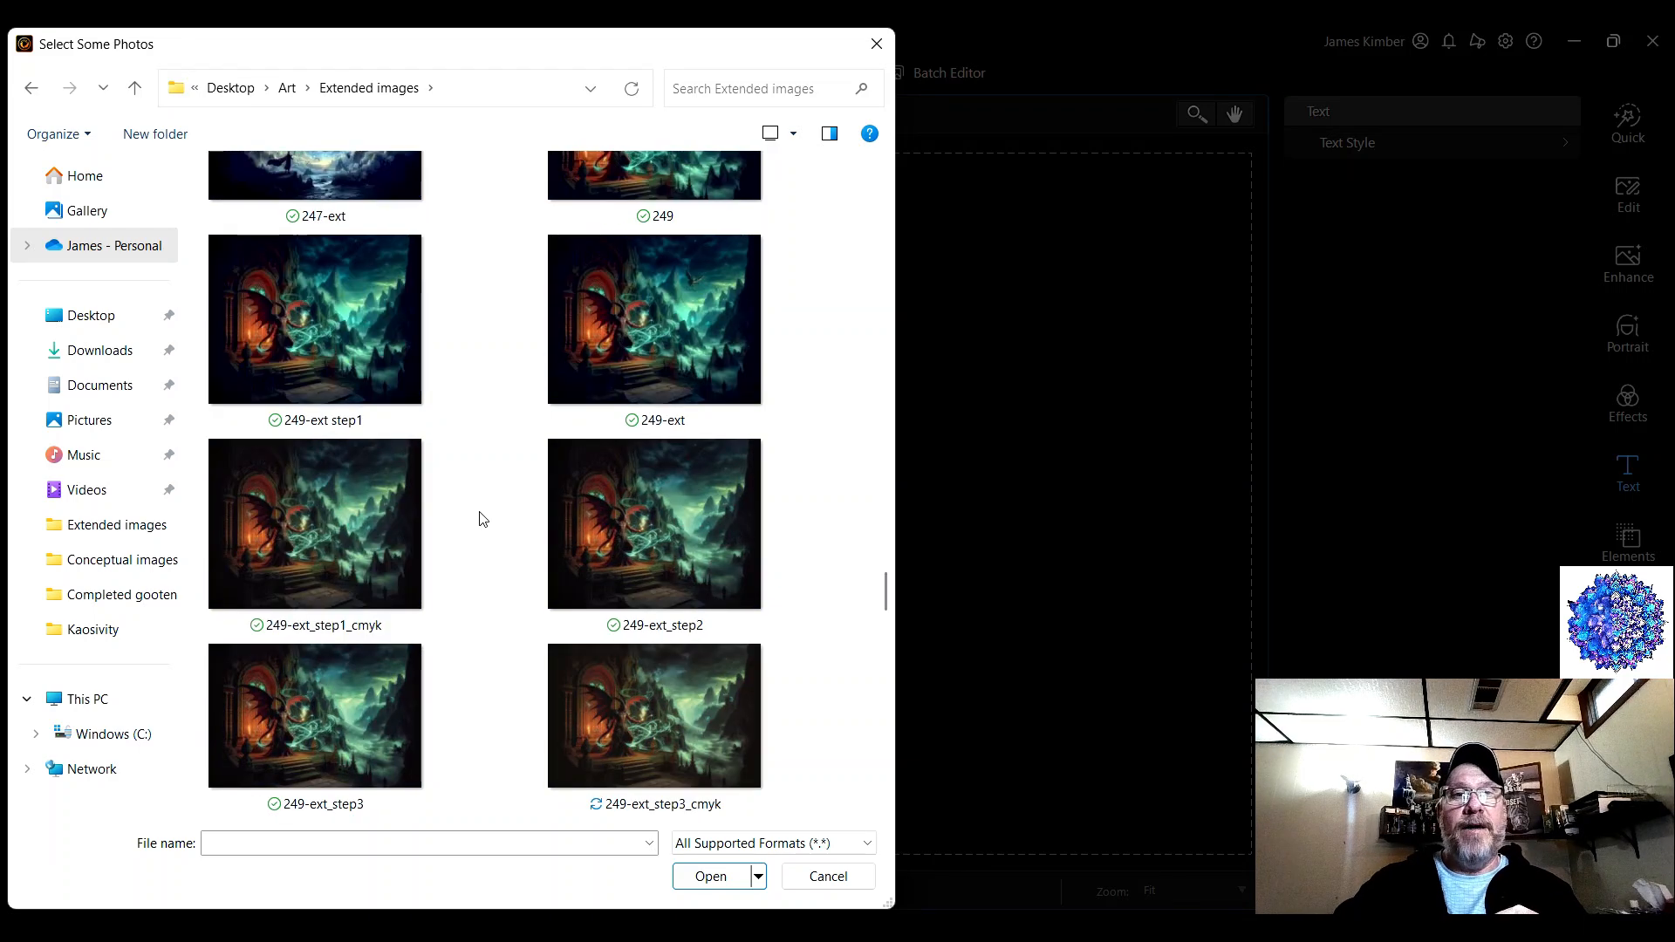
scroll(482, 519, "down", 3)
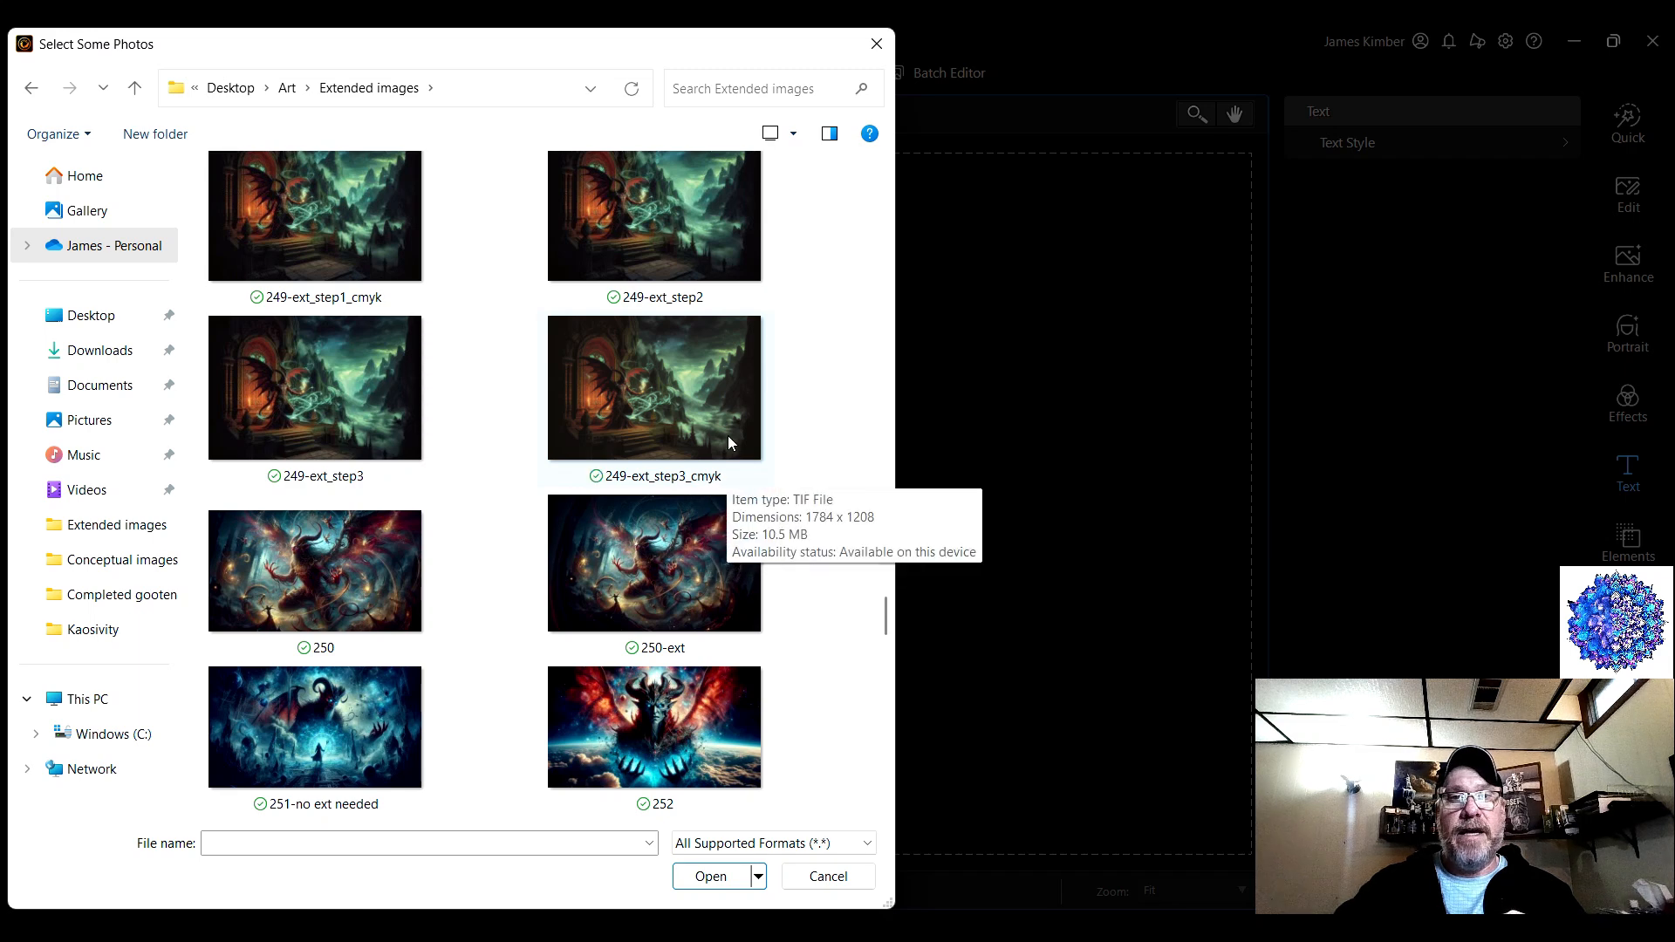
double_click(683, 410)
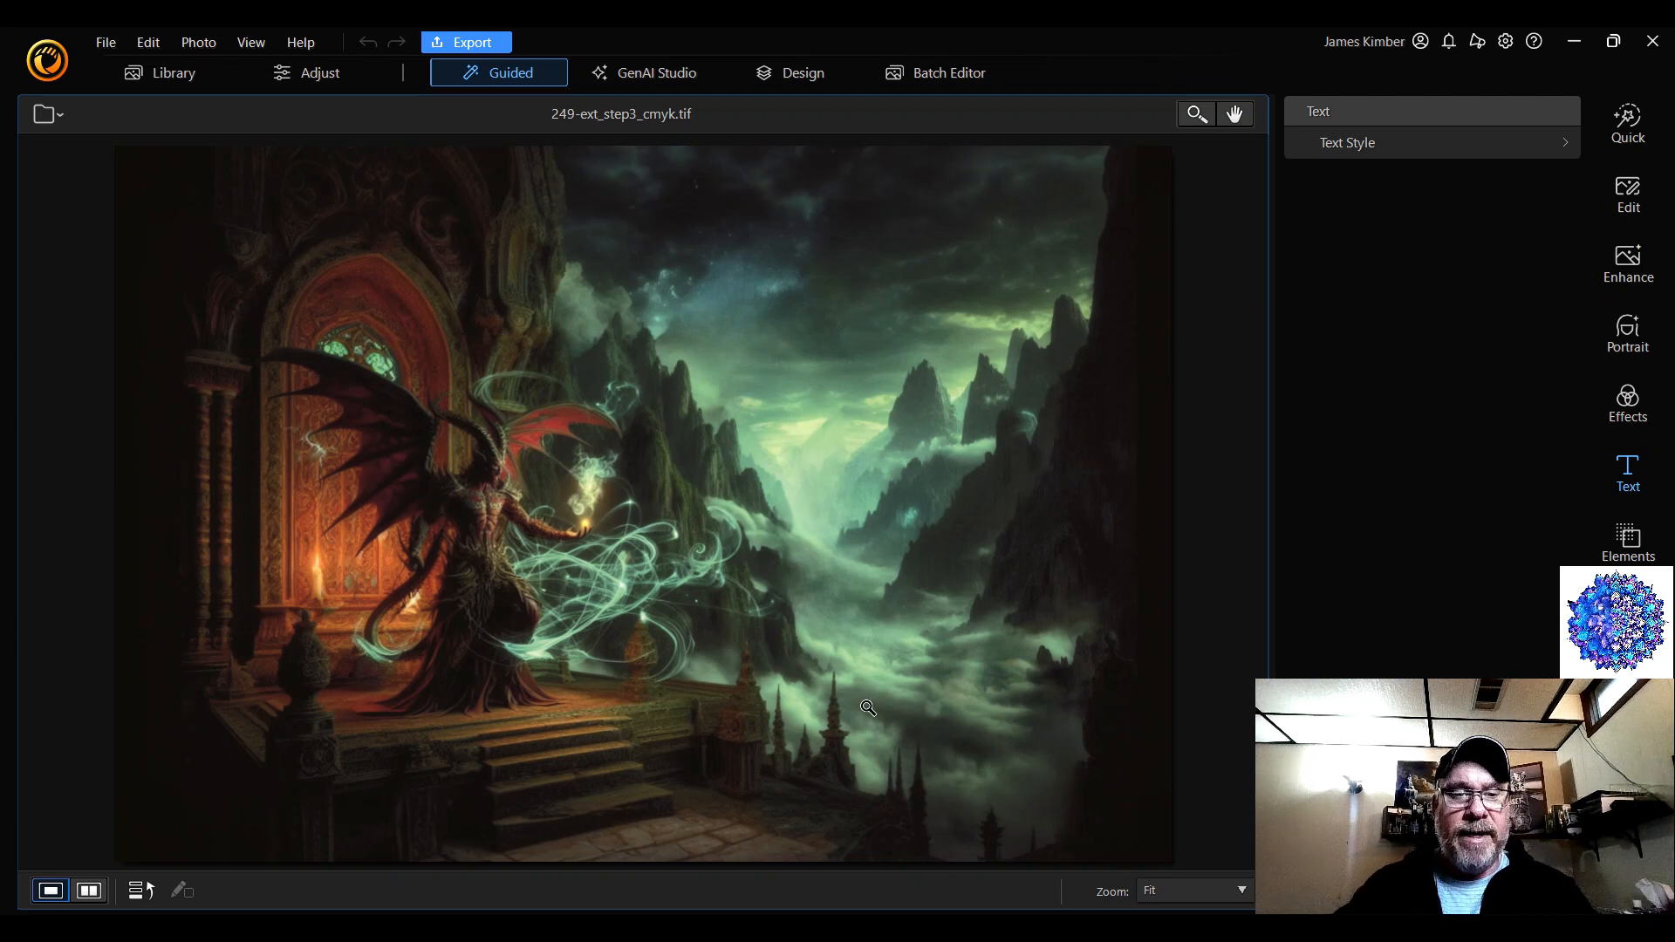
- Examine the Design workspace, the Guided mode's Edit tools and its Quick recommendations for the CMYK image
key("XF86MonBrightnessUp")
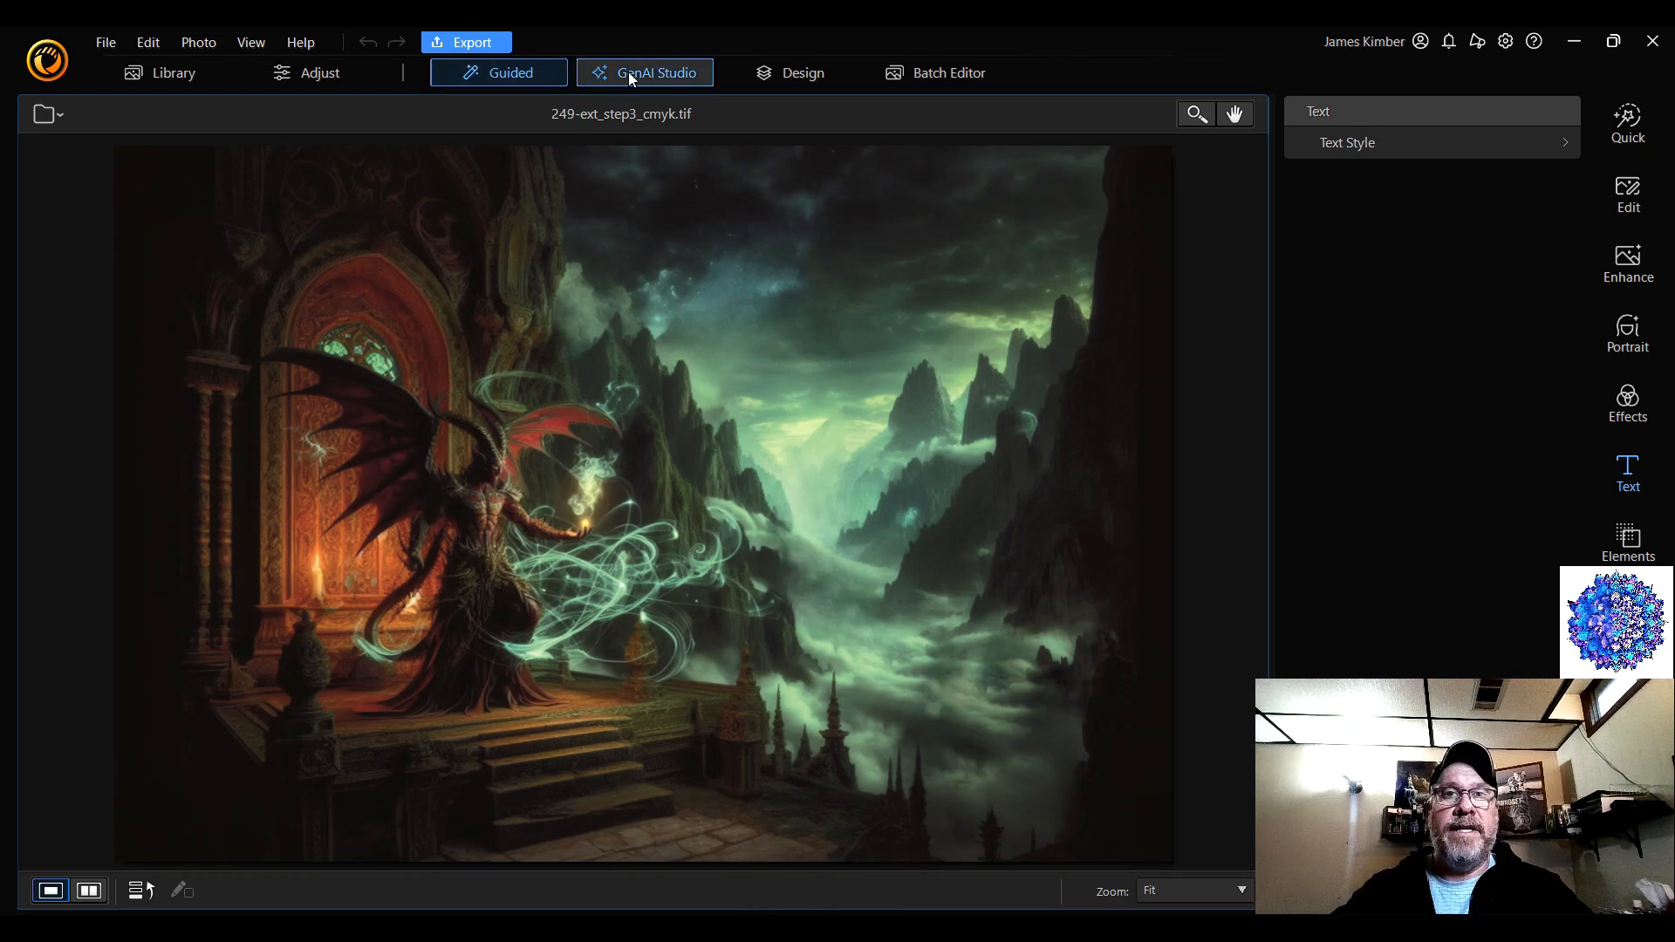
left_click(820, 77)
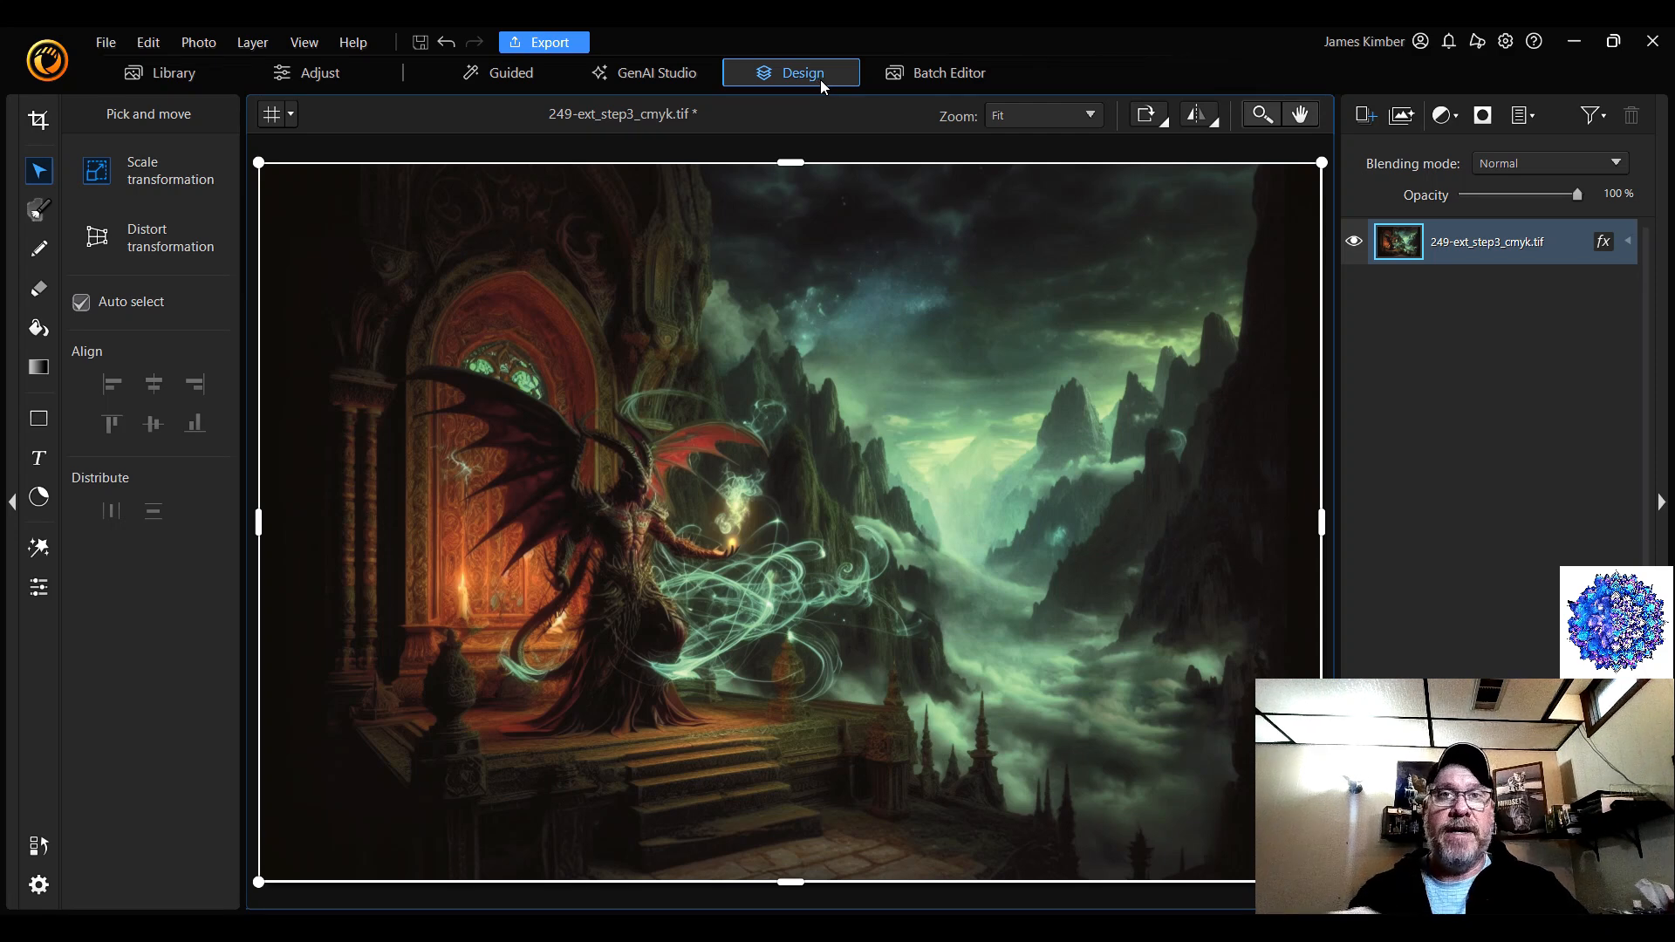
left_click(487, 76)
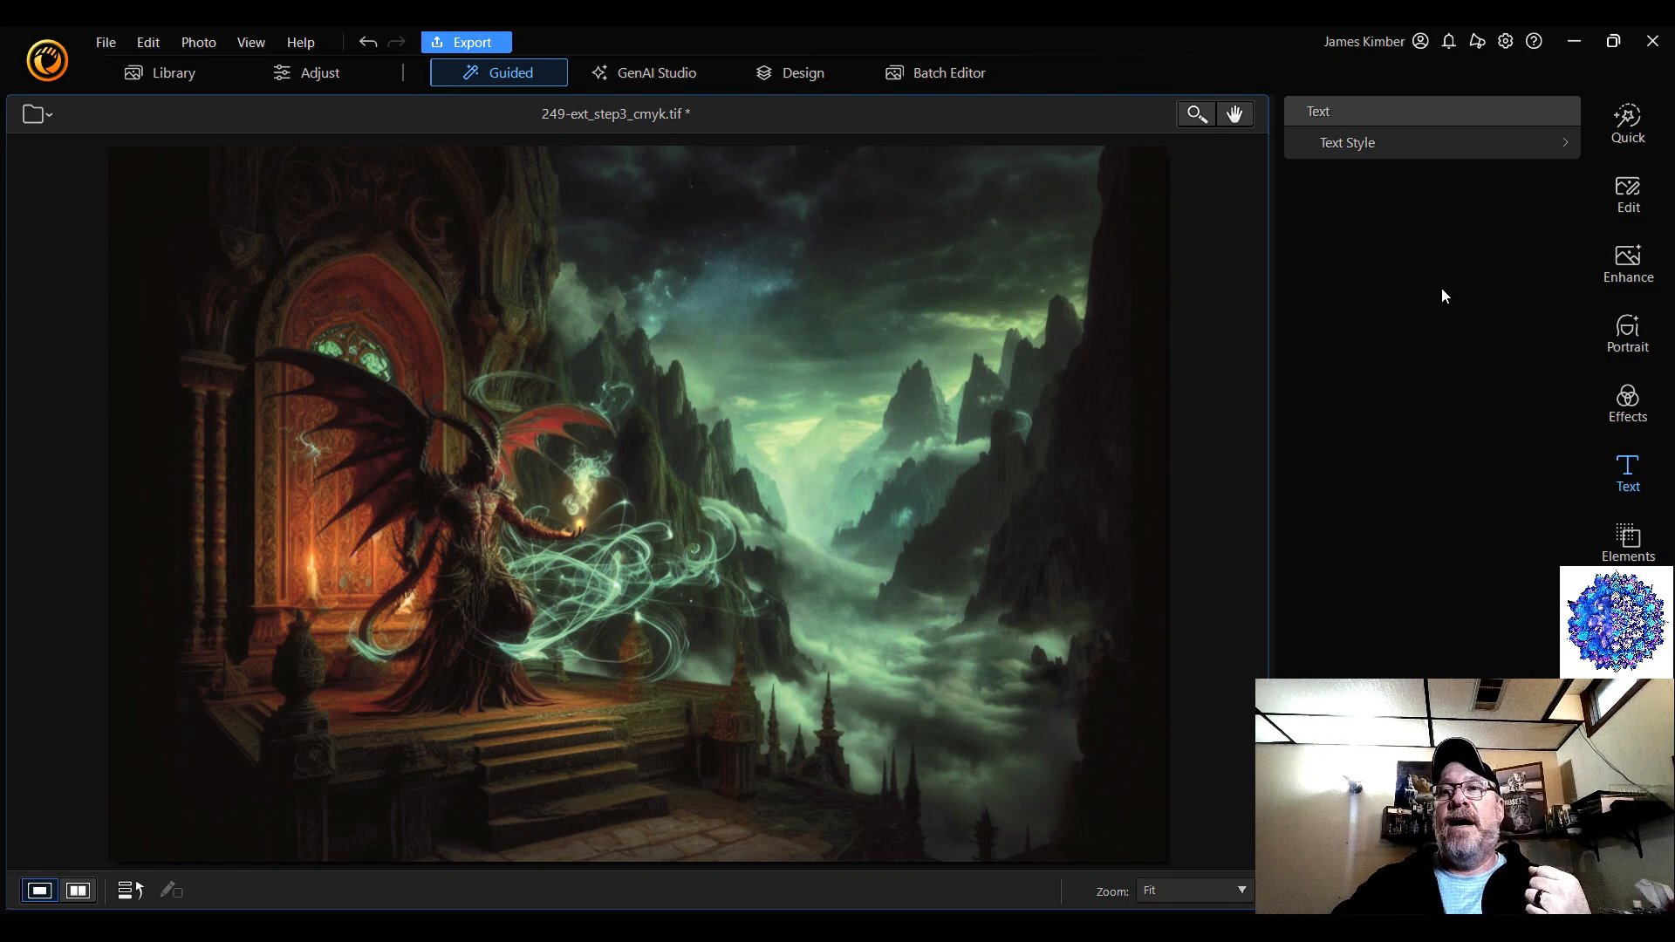
left_click(1626, 200)
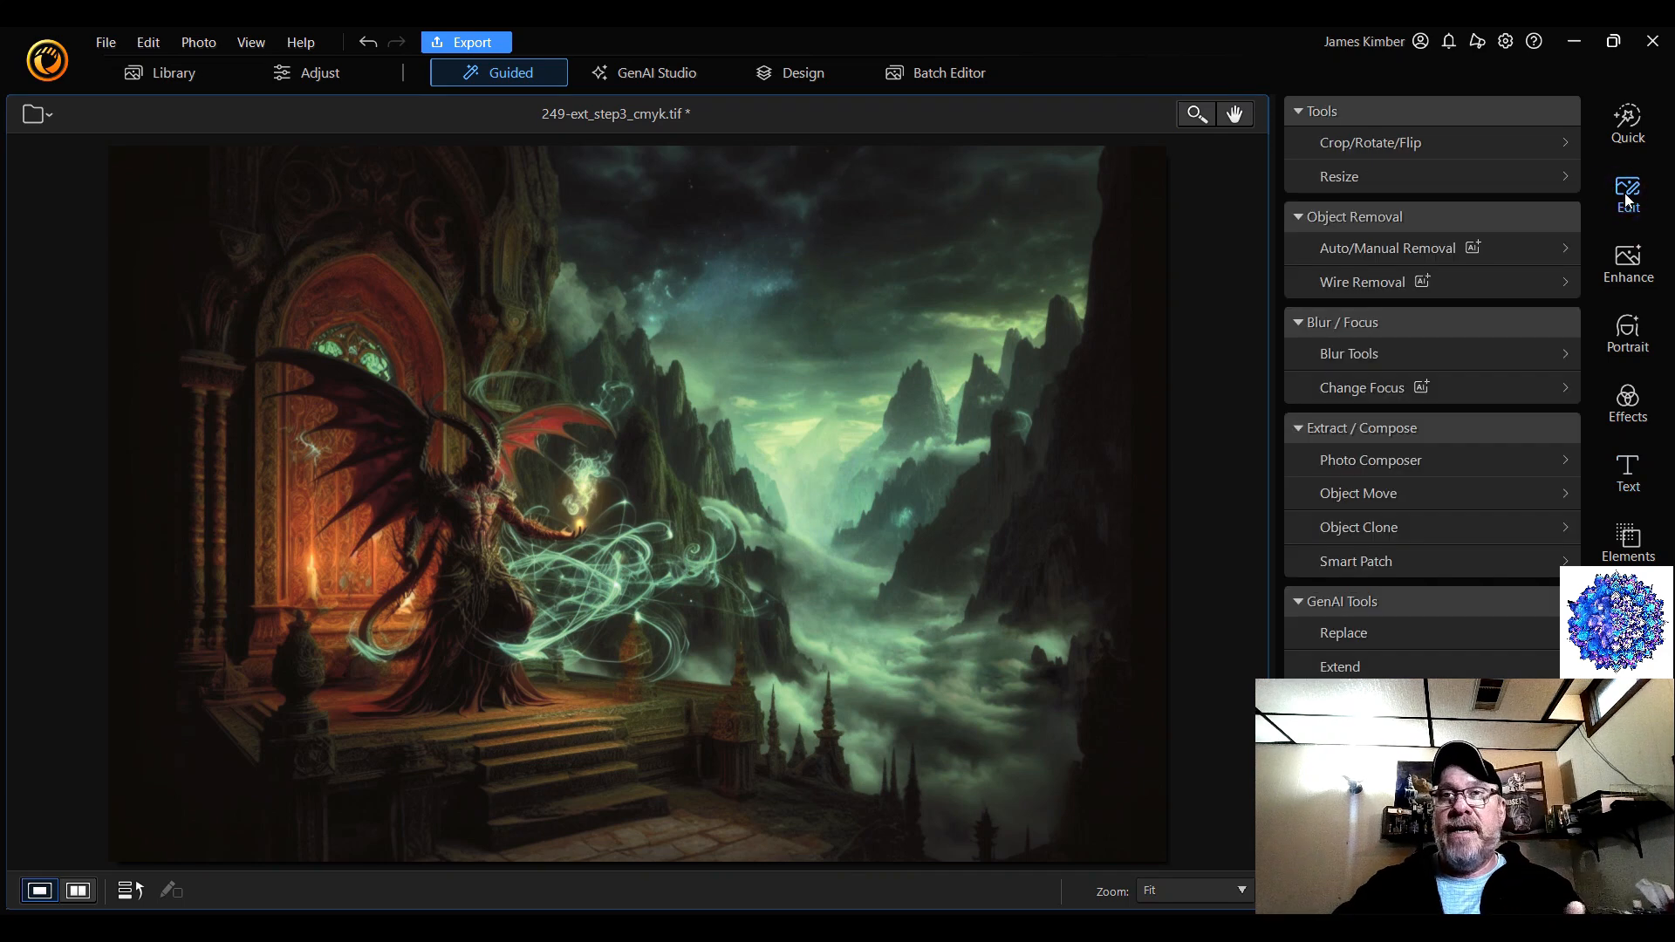
left_click(1629, 125)
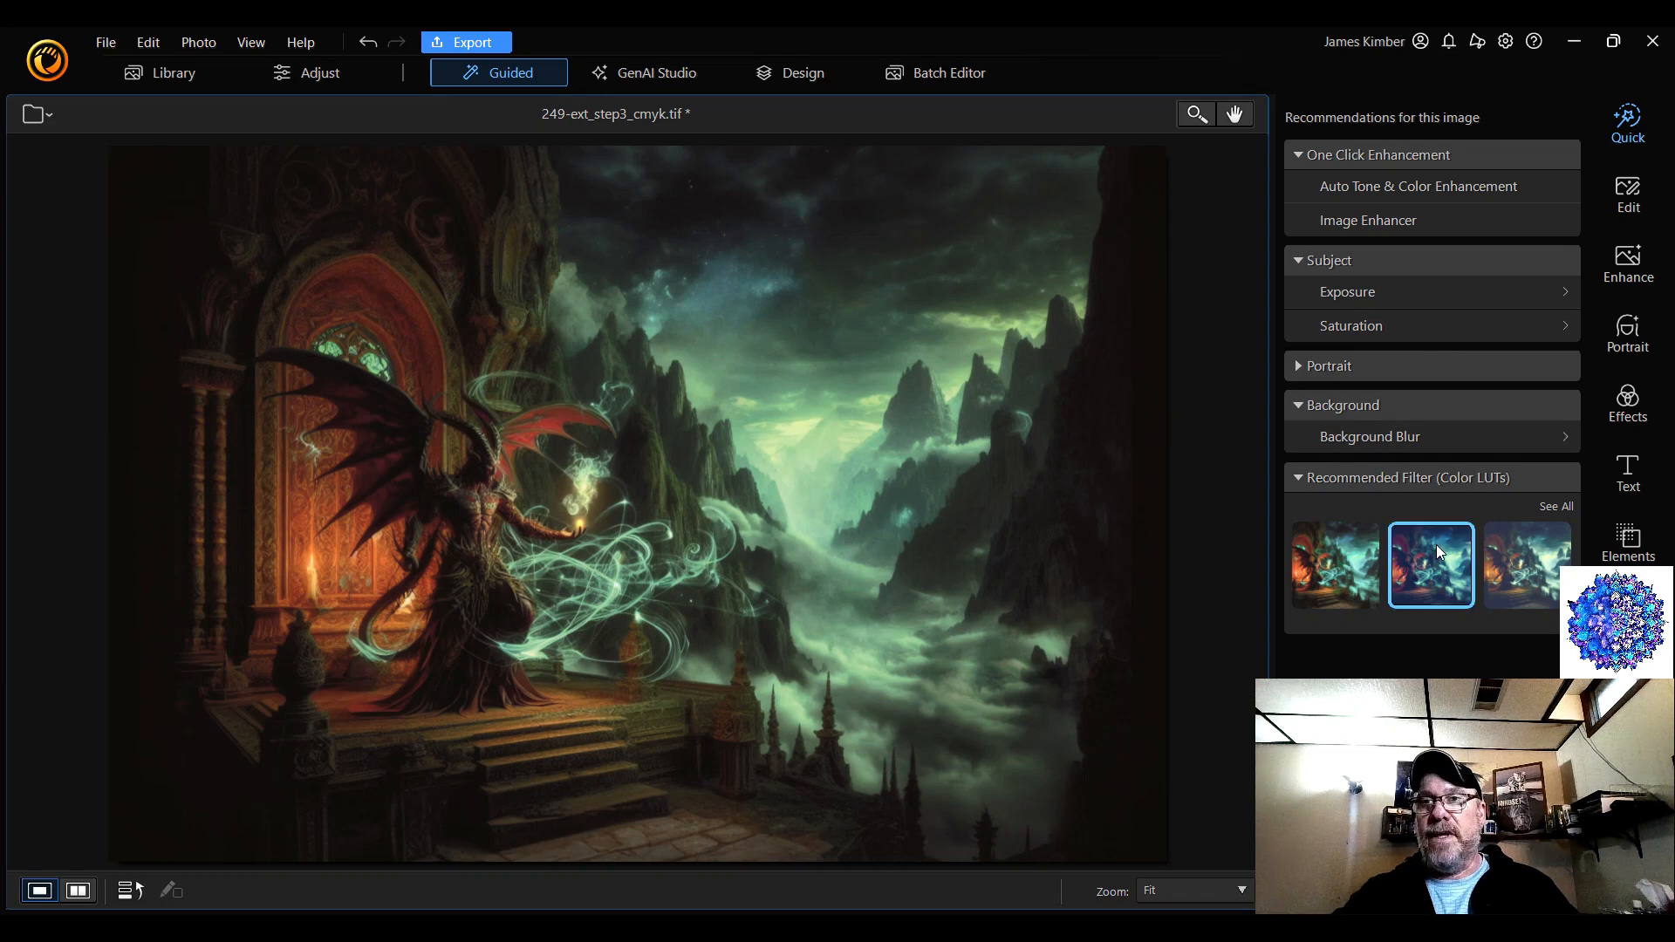
- Open the Denoise tool from the Enhance tools and view the image at 100% zoom
left_click(1630, 198)
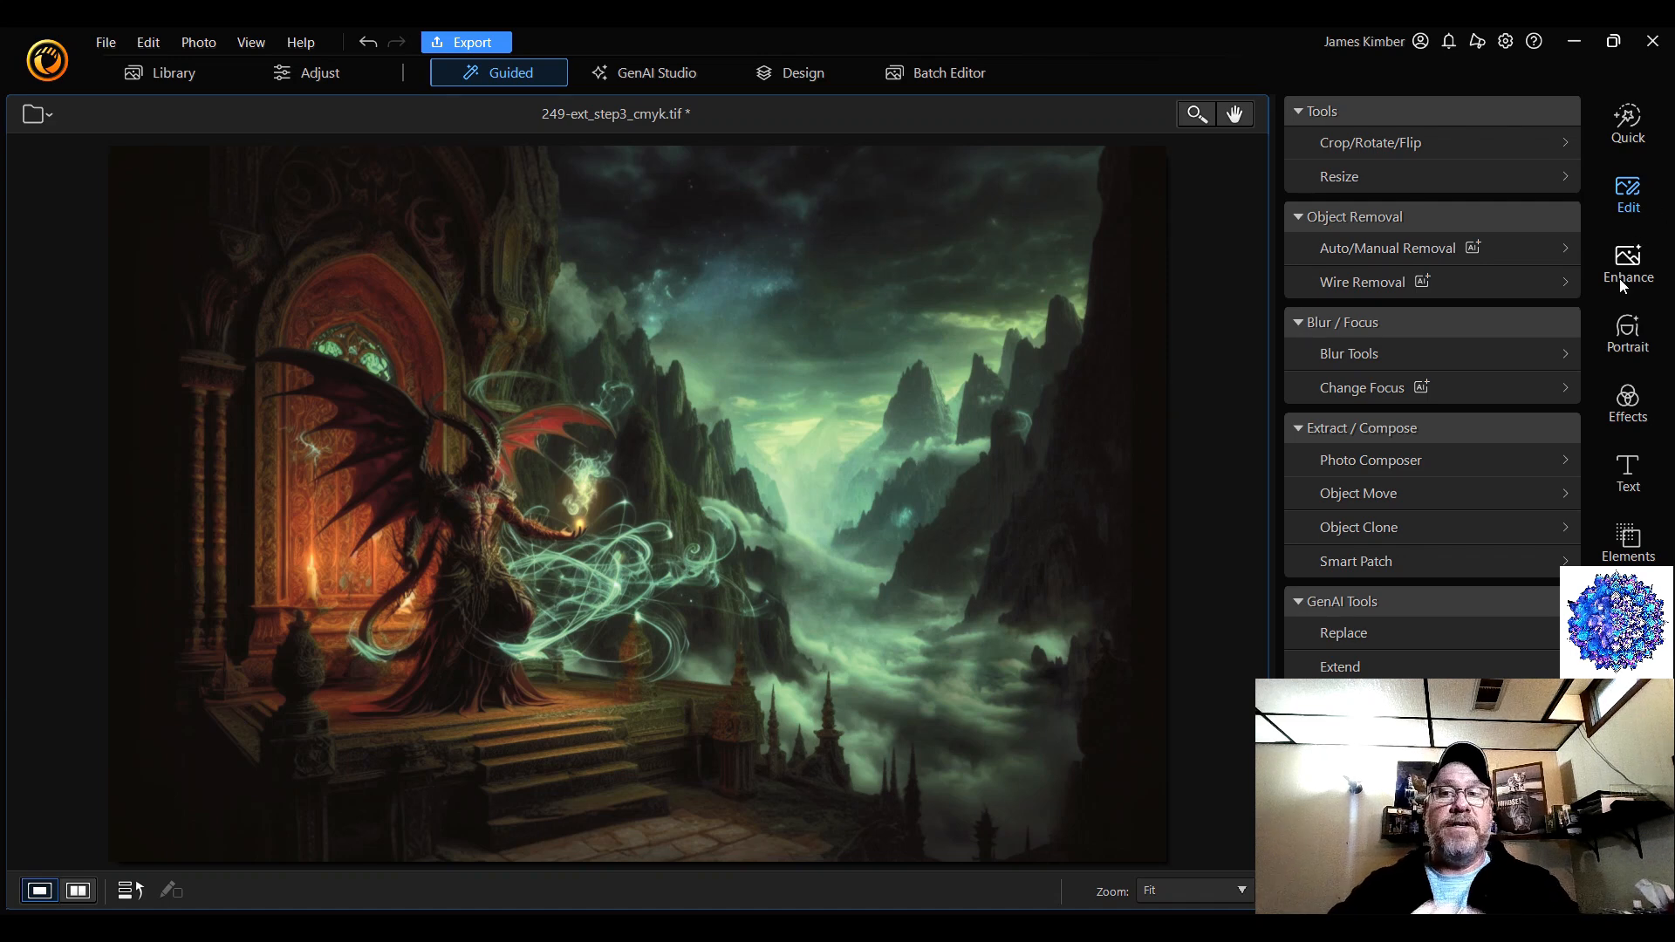
left_click(1634, 262)
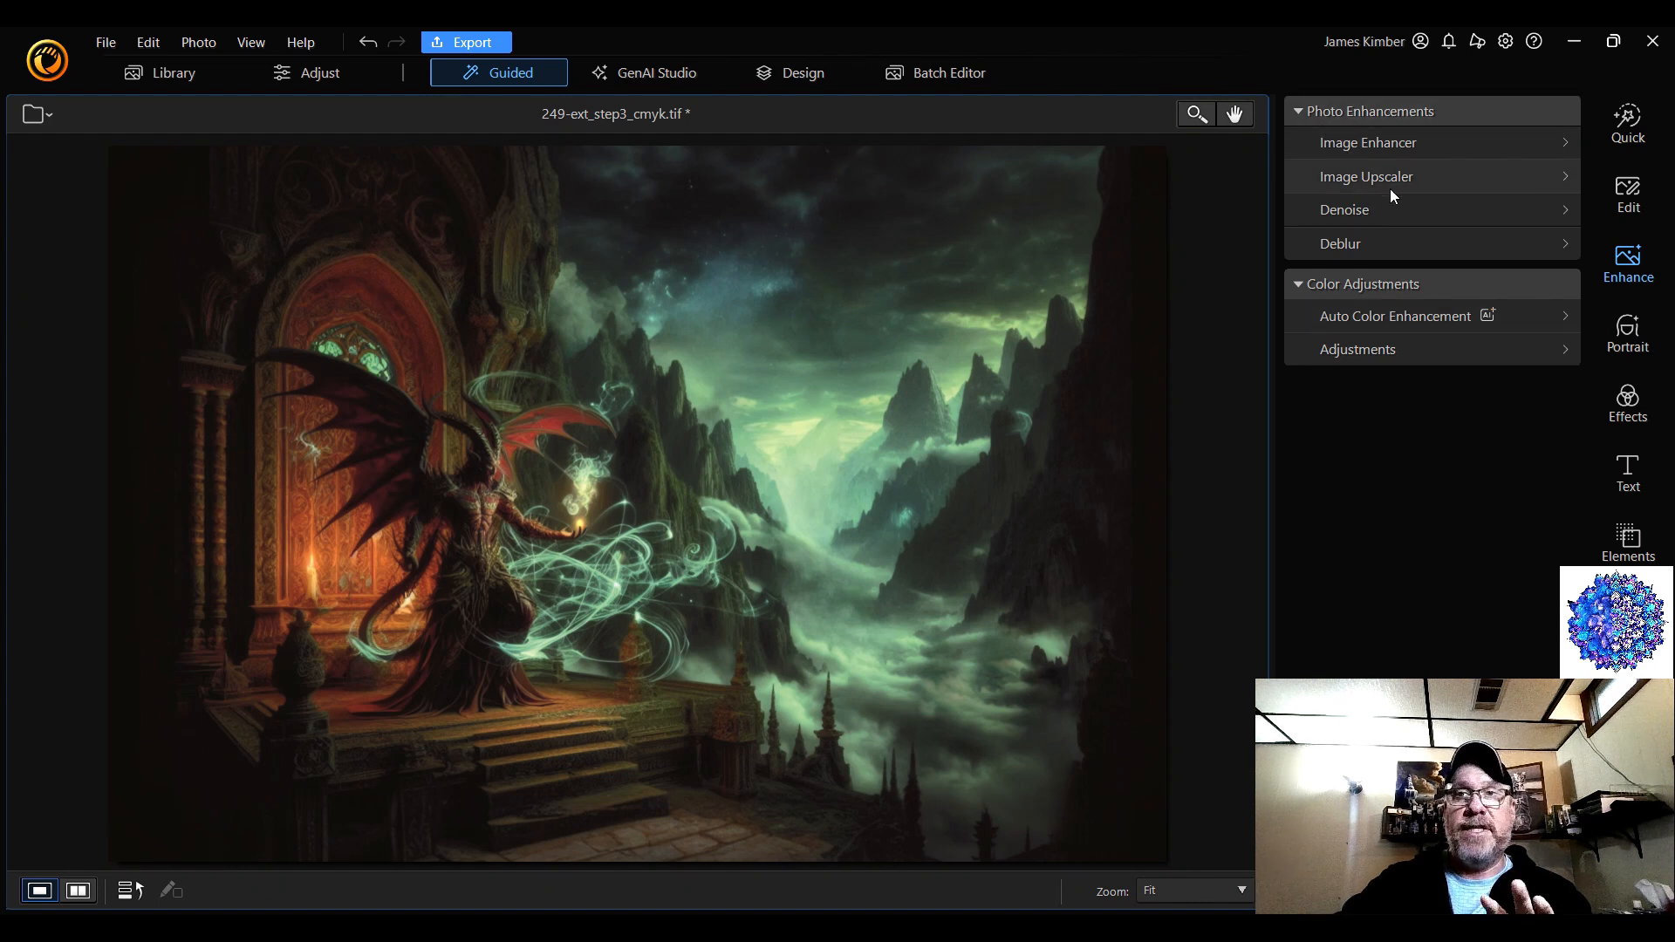
left_click(1424, 212)
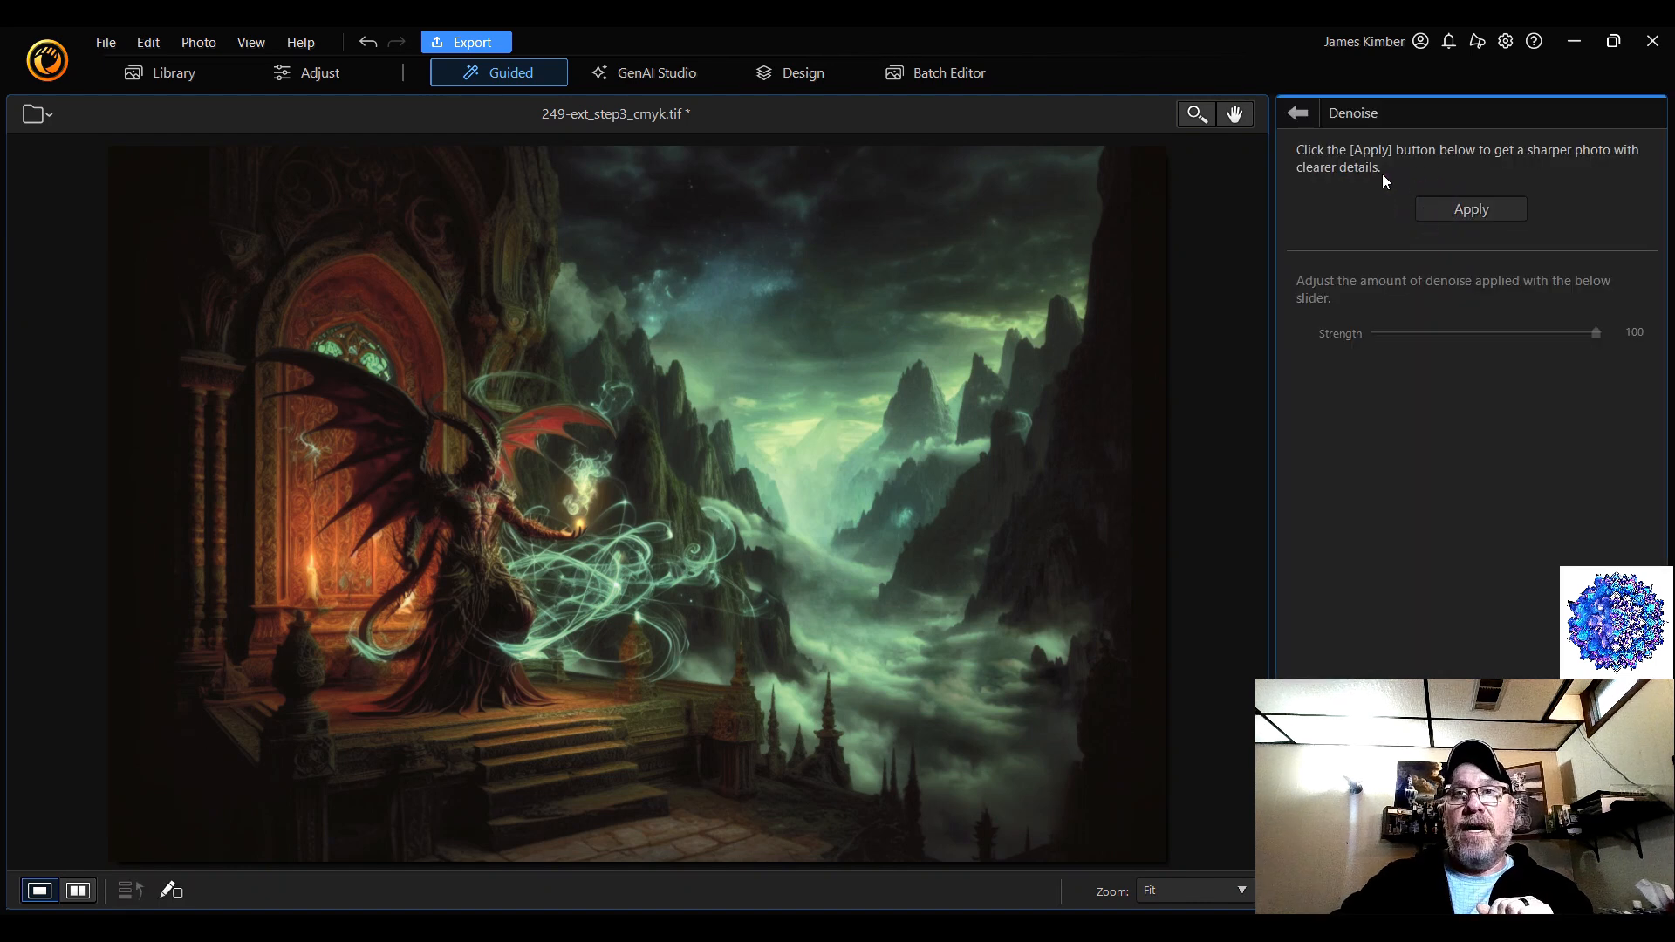
left_click(1238, 890)
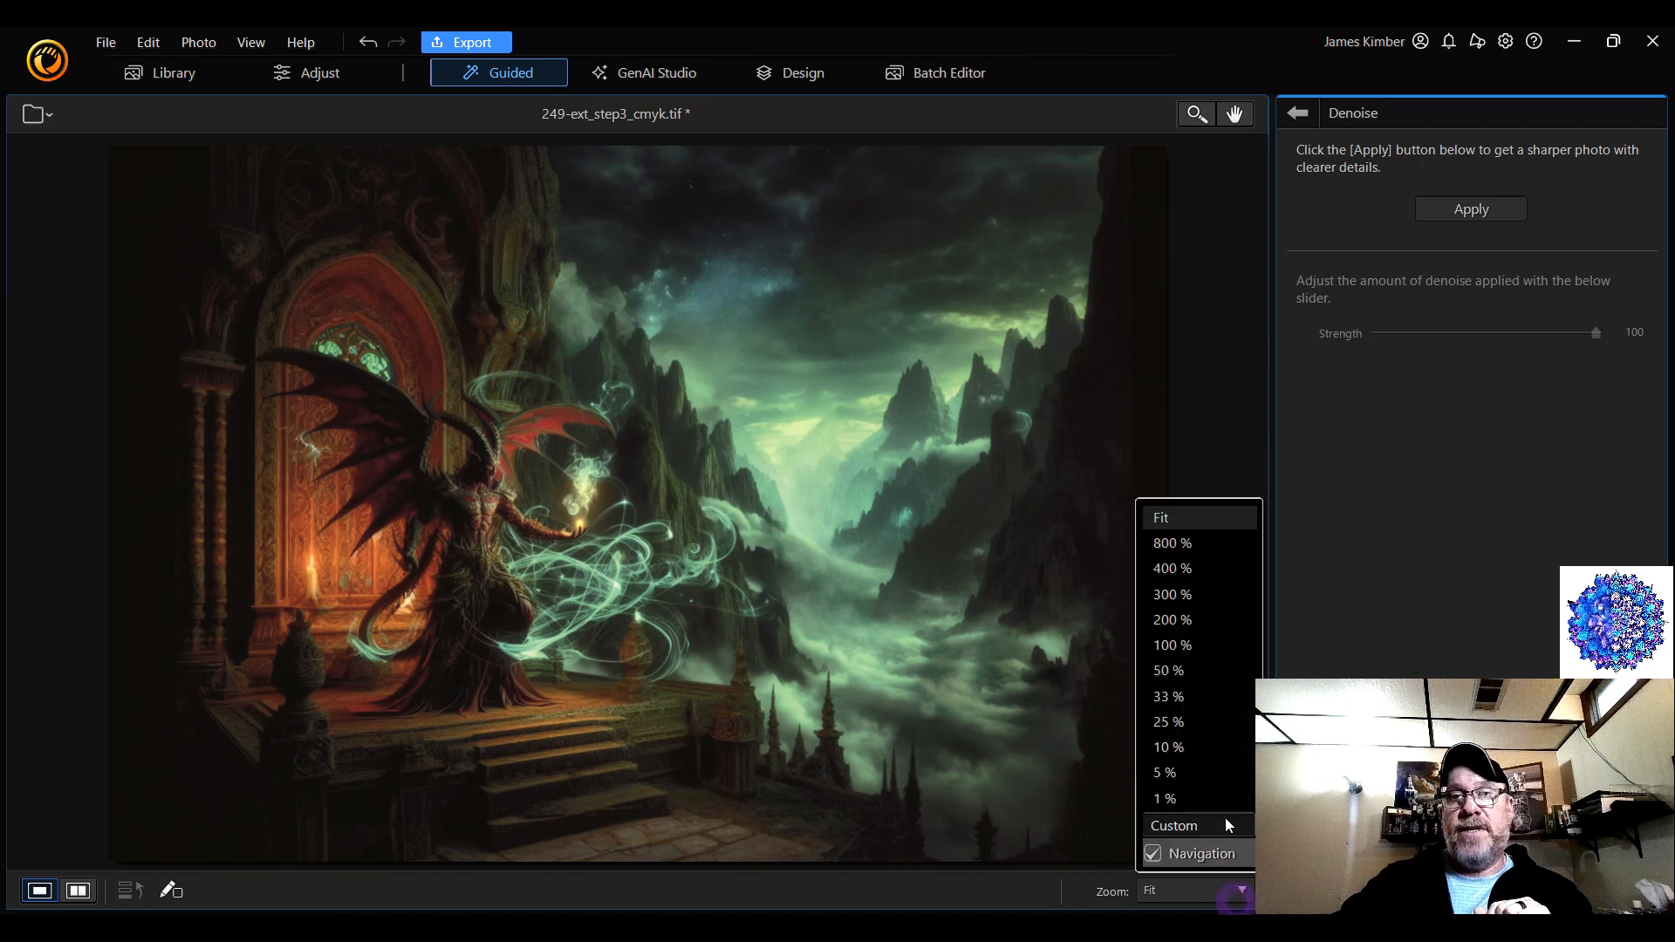
left_click(1221, 651)
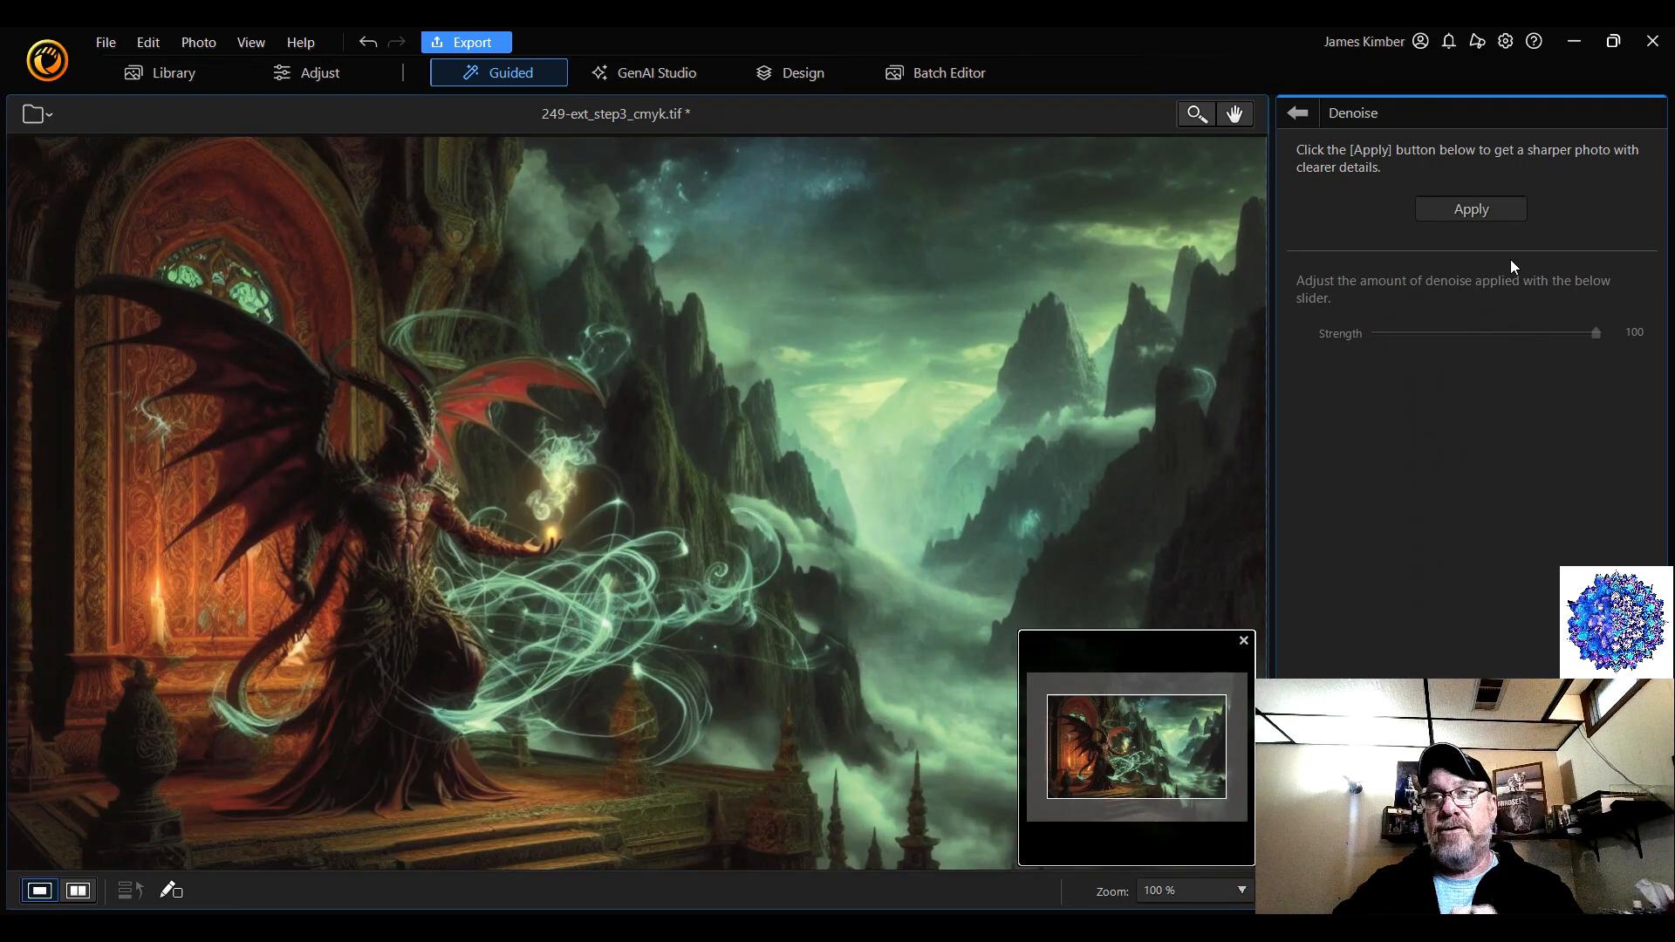
- Try Denoise at strength 100 on the image, undo it and fit the image to the view
left_click(1500, 214)
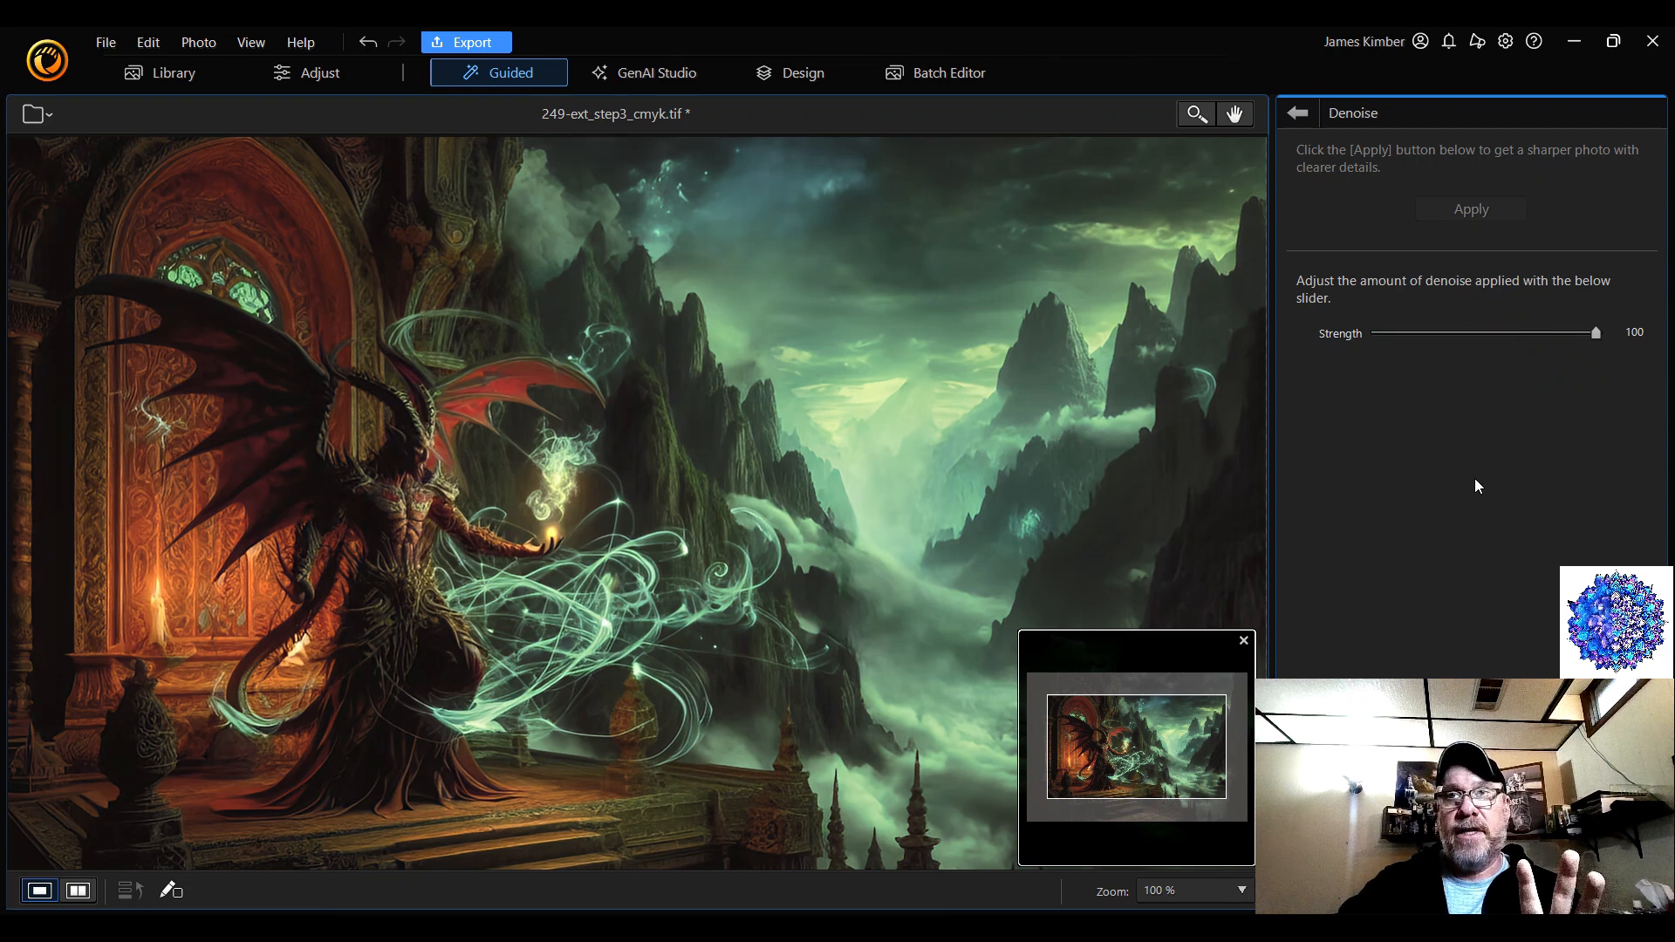
left_click(1190, 888)
left_click(1197, 516)
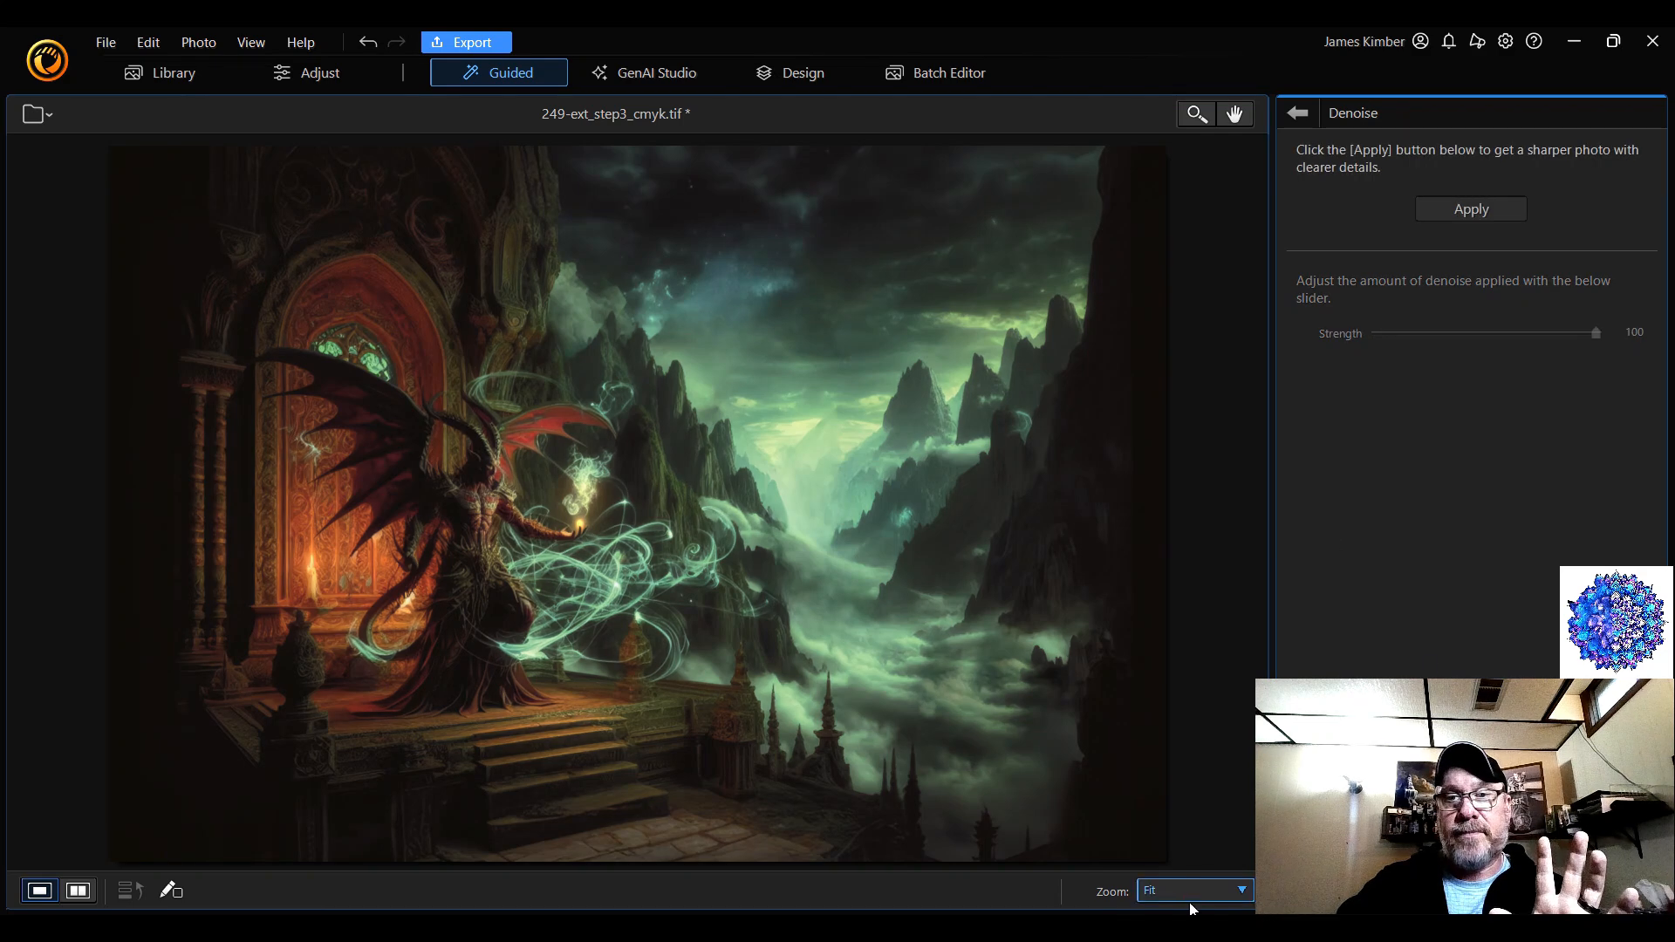
- Apply Denoise at strength 100 while viewing at 100% zoom, return to the Enhance tools and fit the image to the view
left_click(1222, 890)
left_click(1223, 647)
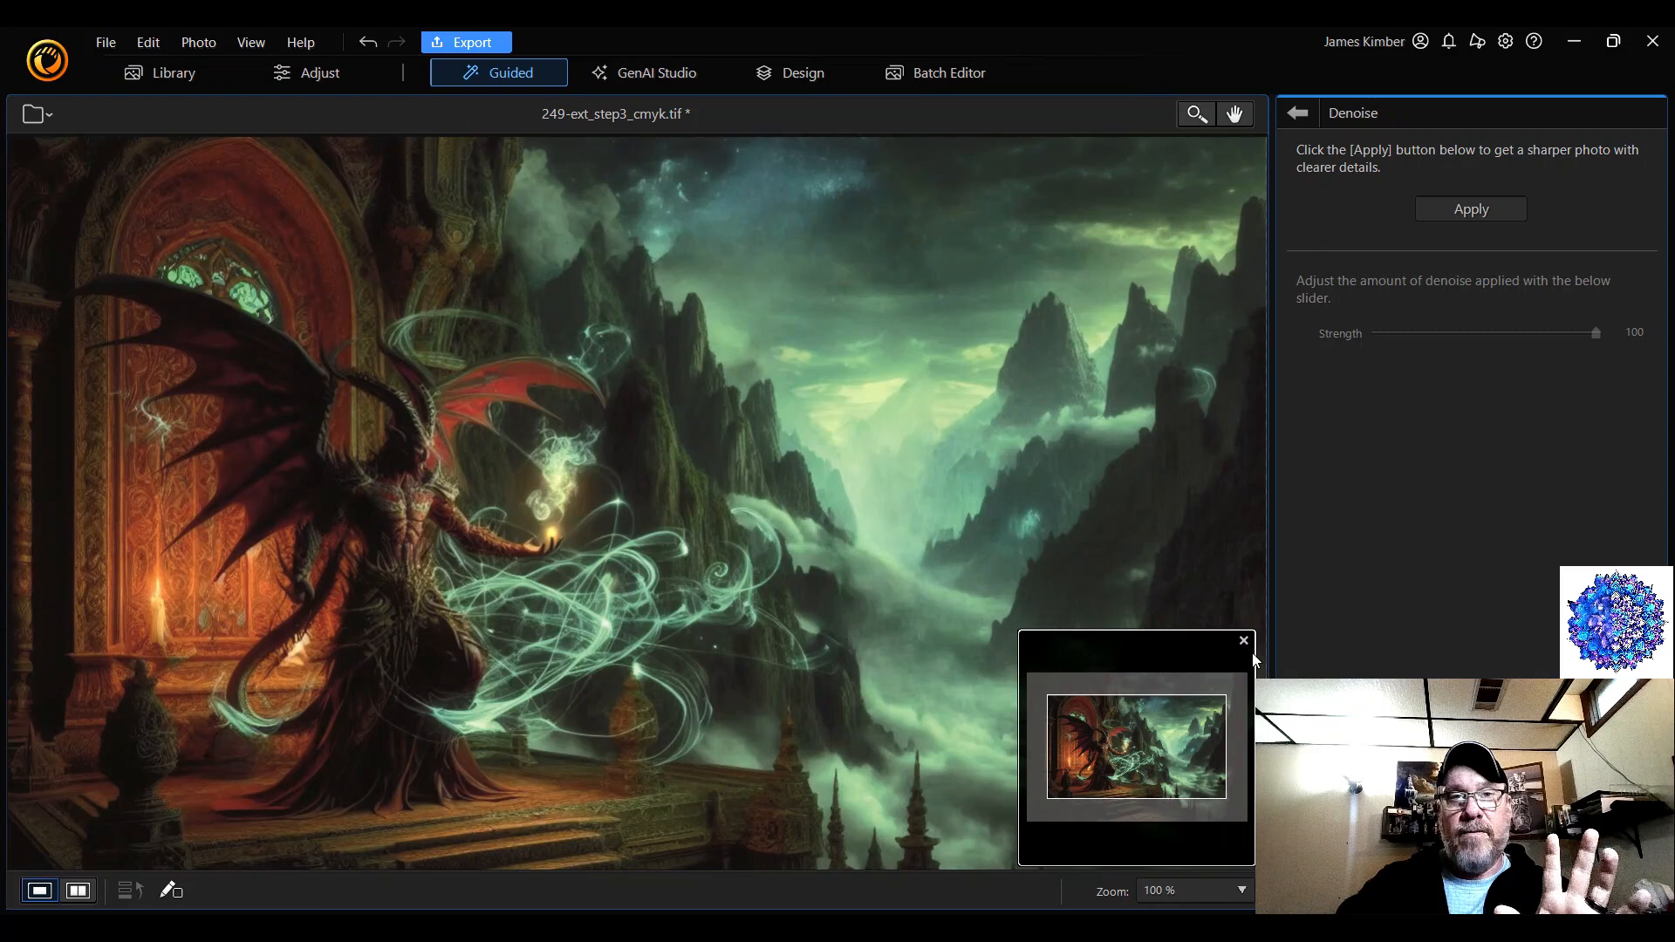
left_click(1488, 213)
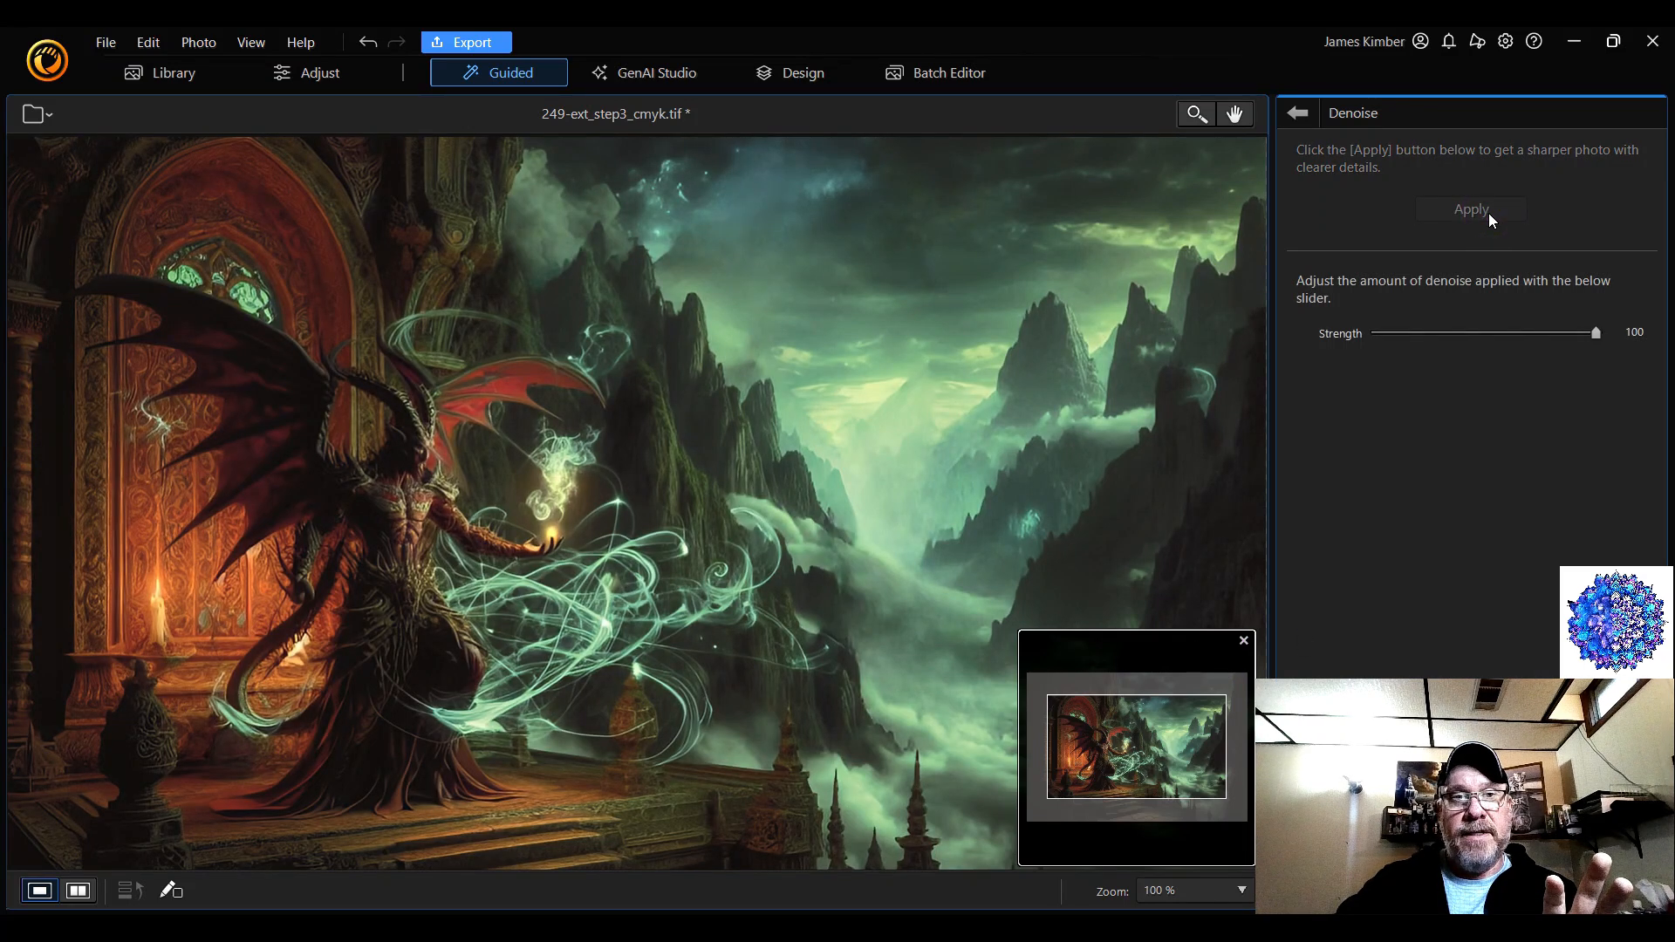
left_click(1307, 115)
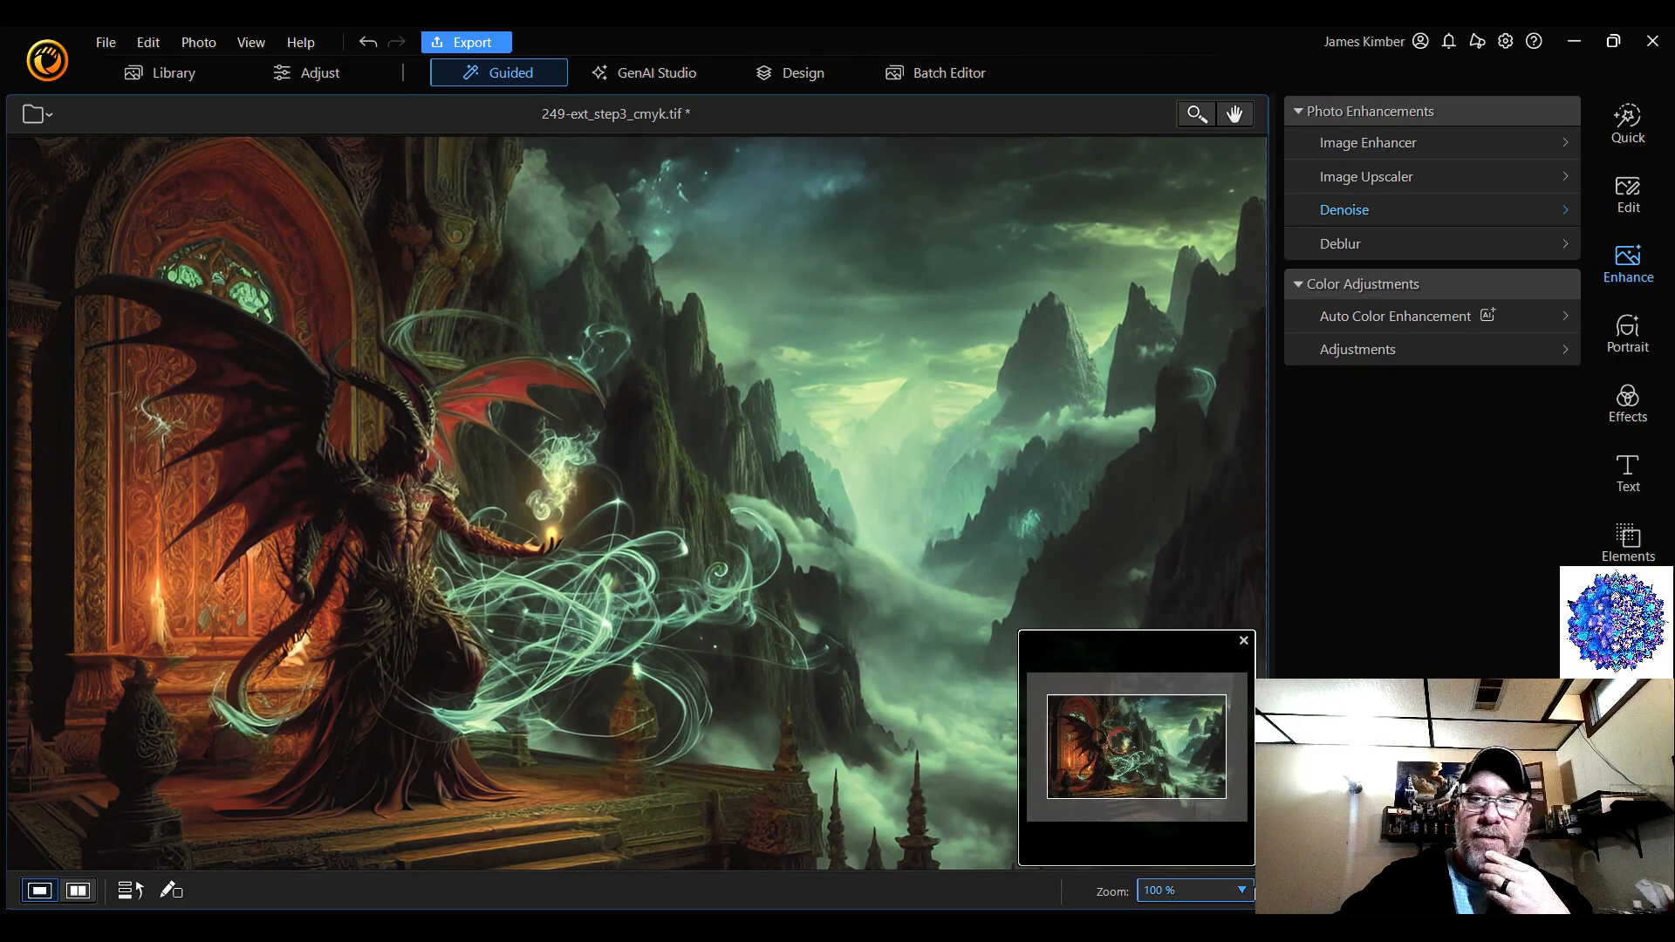
left_click(1225, 890)
left_click(1215, 520)
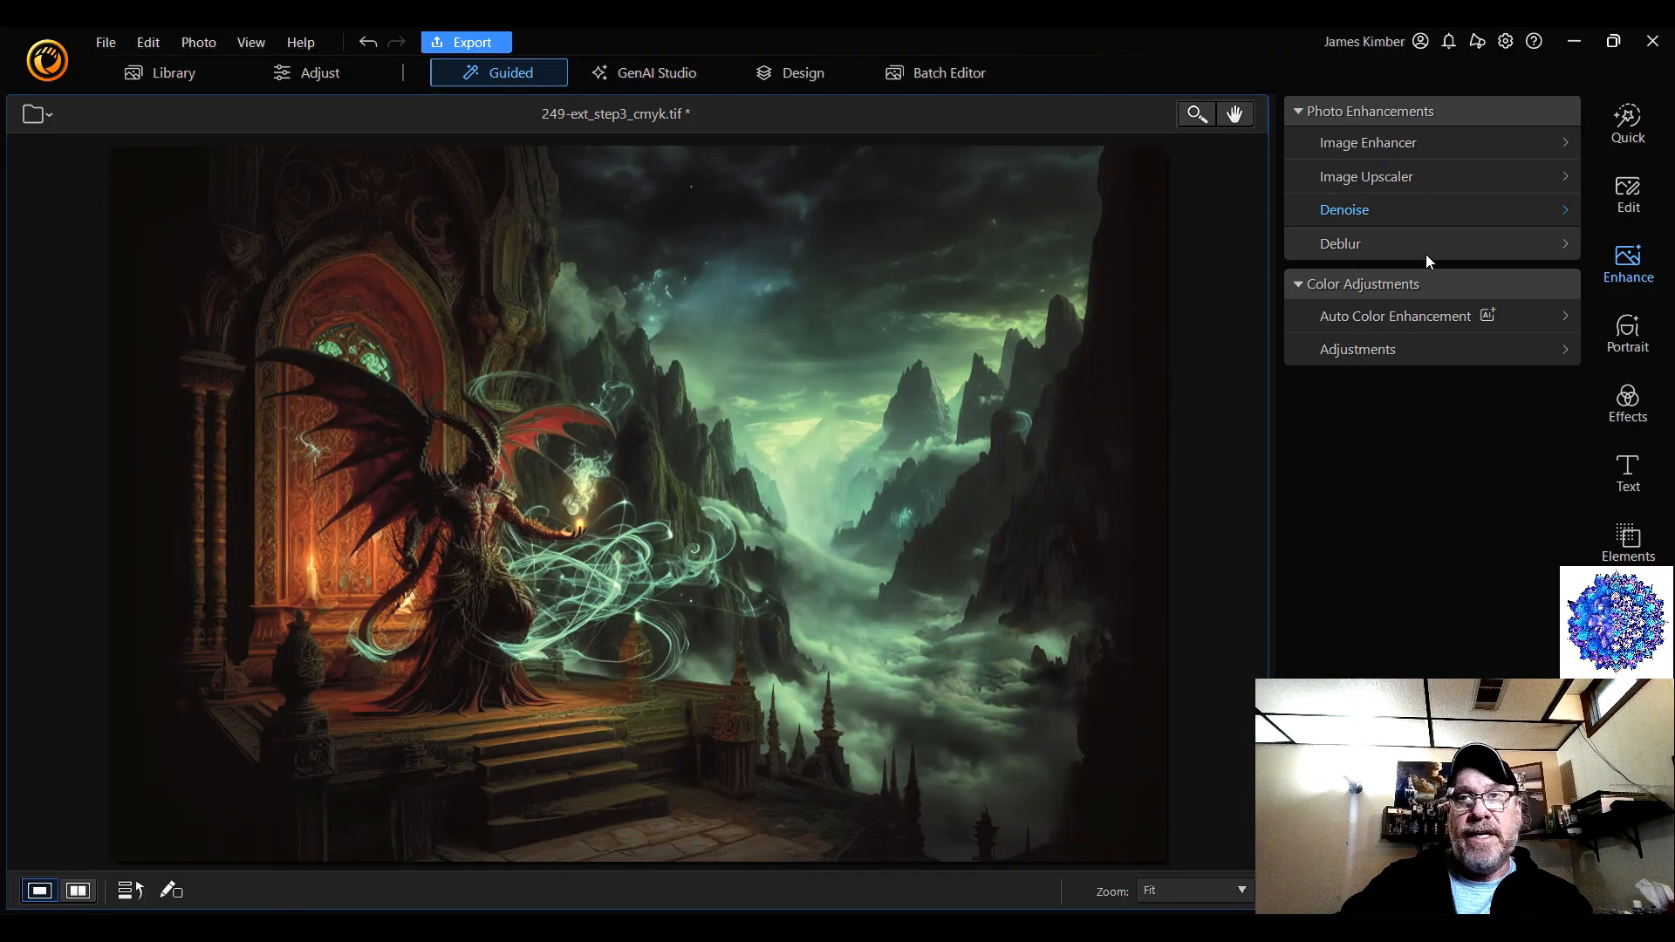
- Try Auto Color Enhancement at strength 50 on the image, undo it and return to the Enhance tools
left_click(1452, 317)
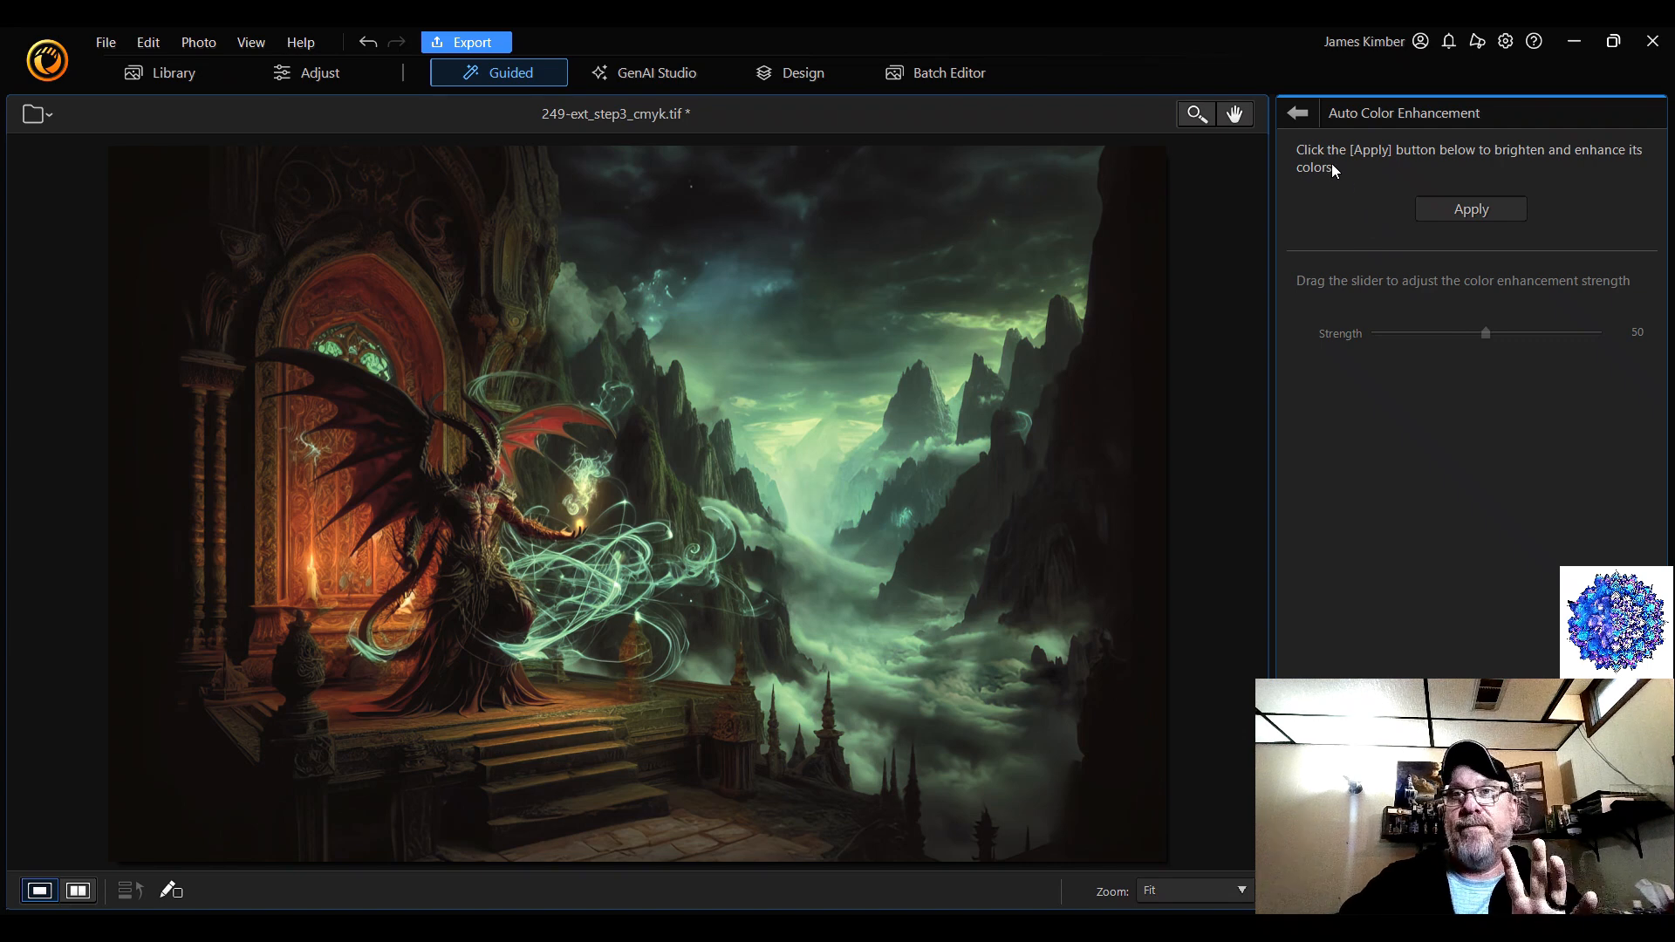
left_click(1497, 216)
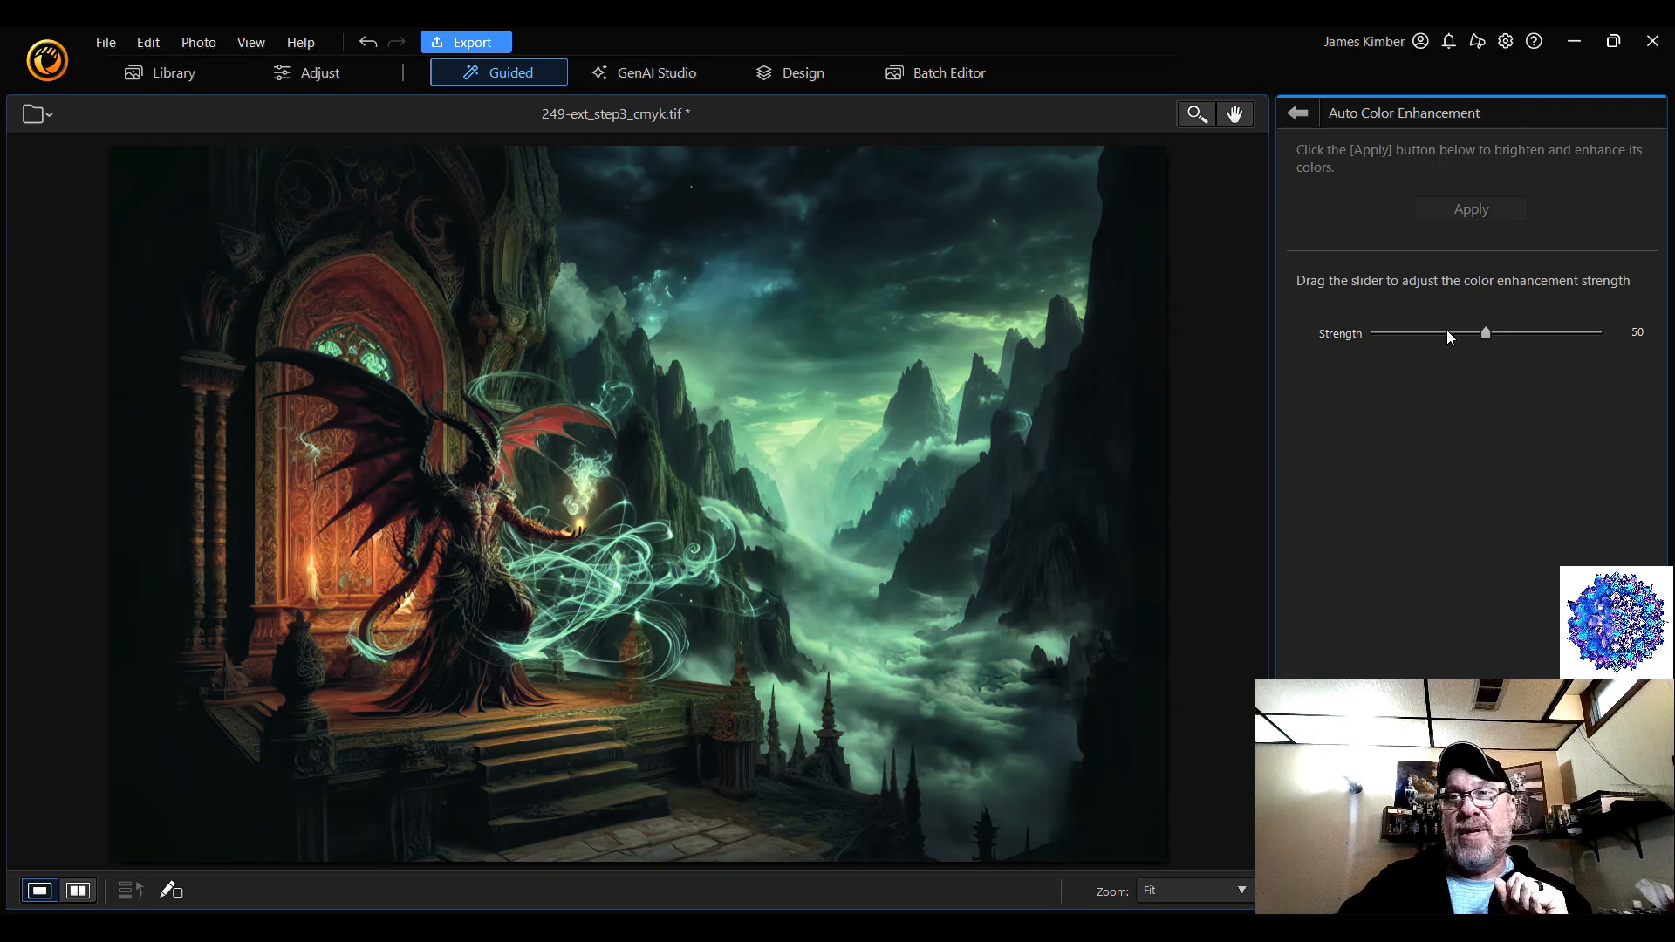
key("ctrl+z")
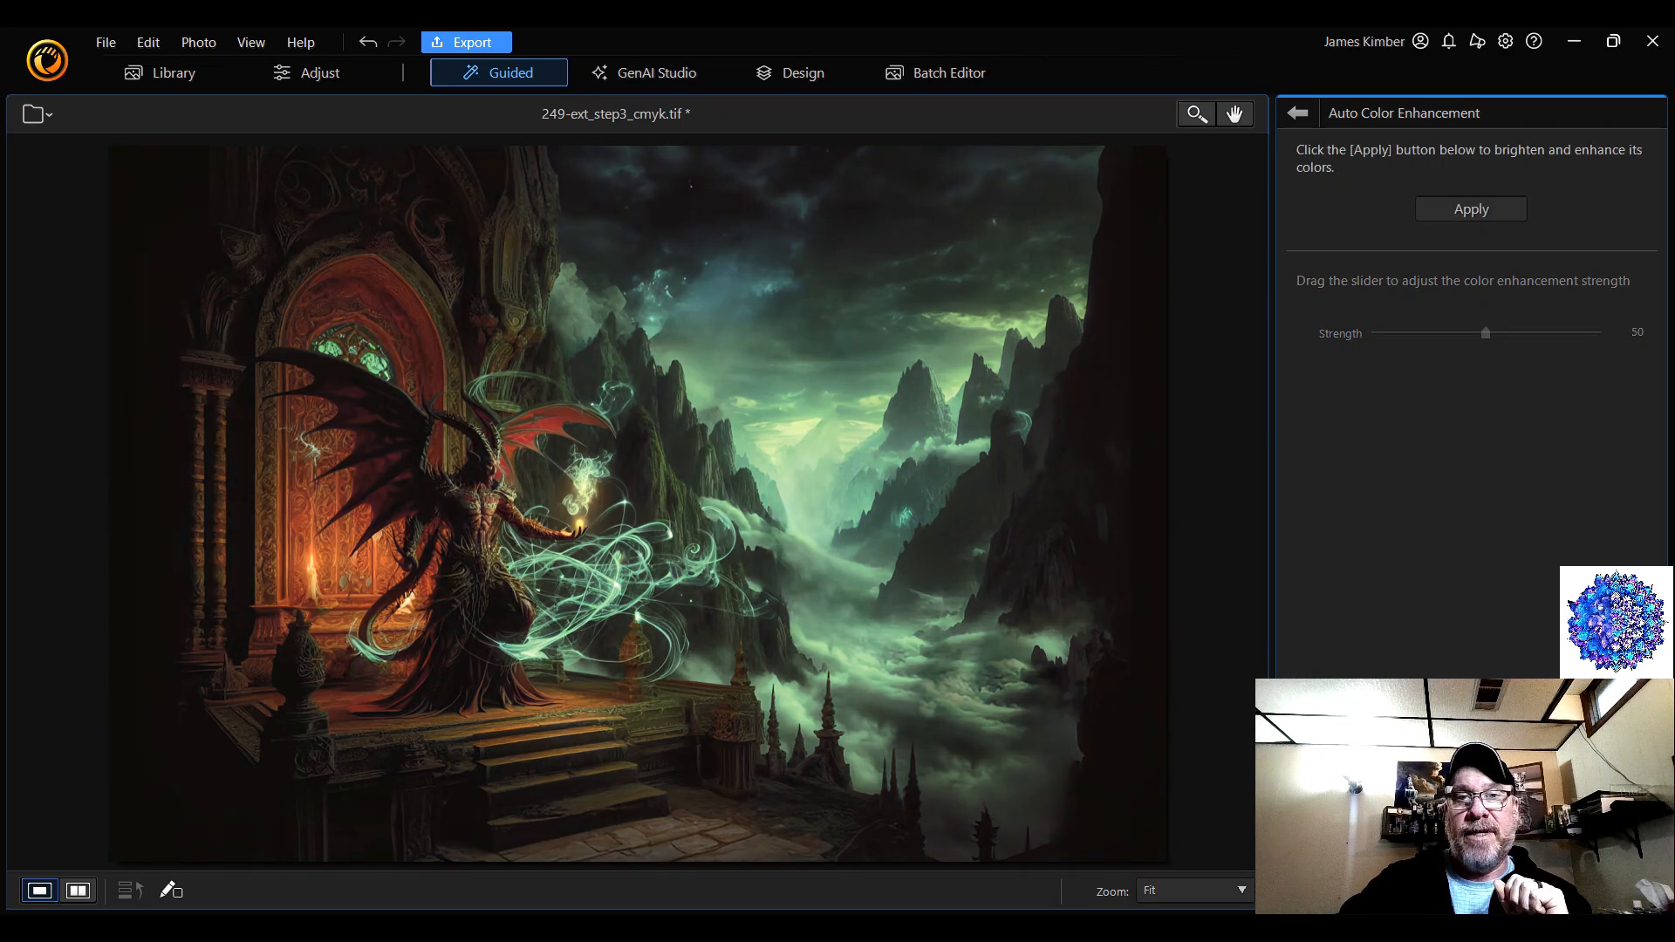
left_click(1496, 216)
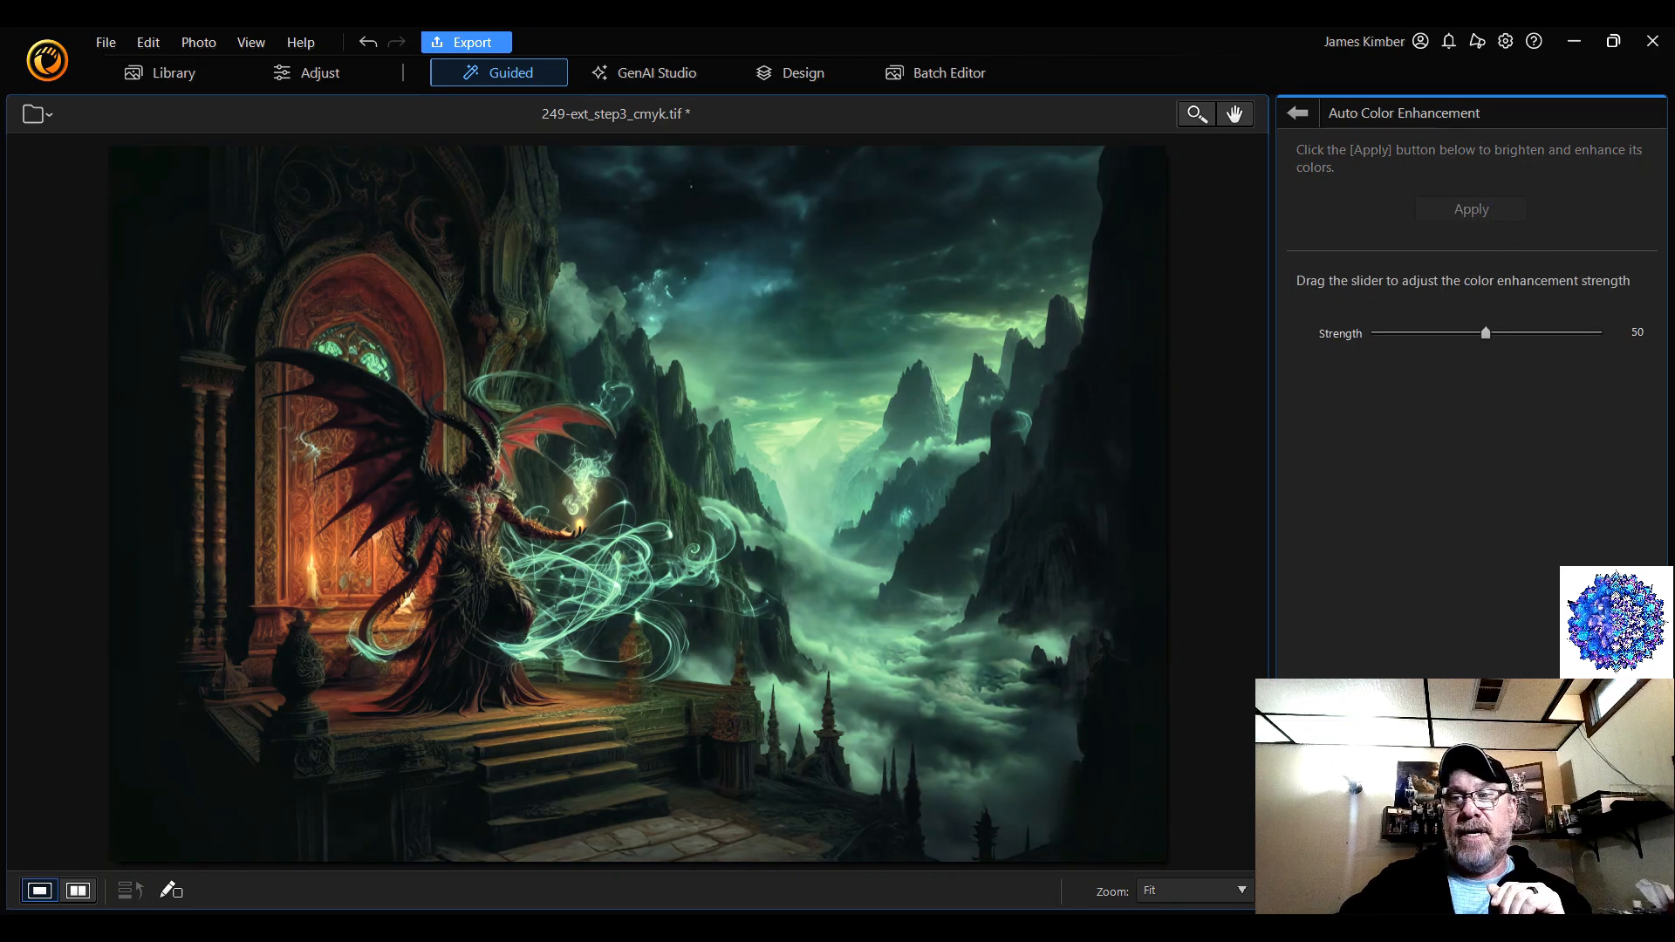
key("ctrl+z")
left_click(1296, 114)
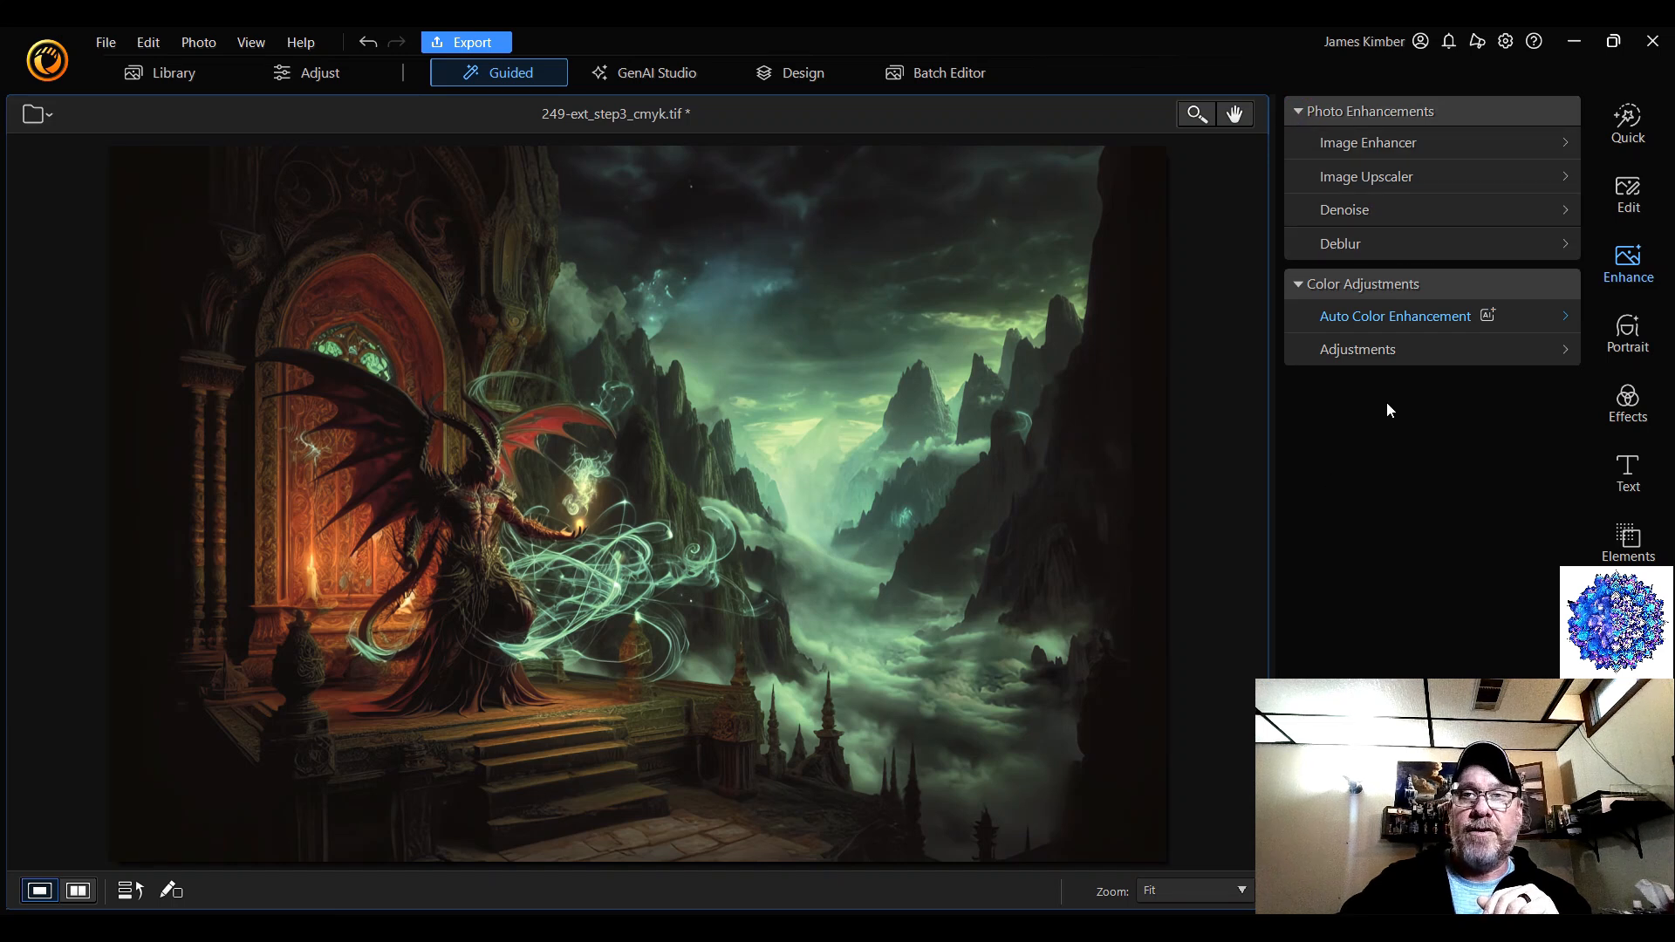
- Open the color Adjustments, try a White Balance Temperature of 38 and reset it to 0
left_click(1384, 349)
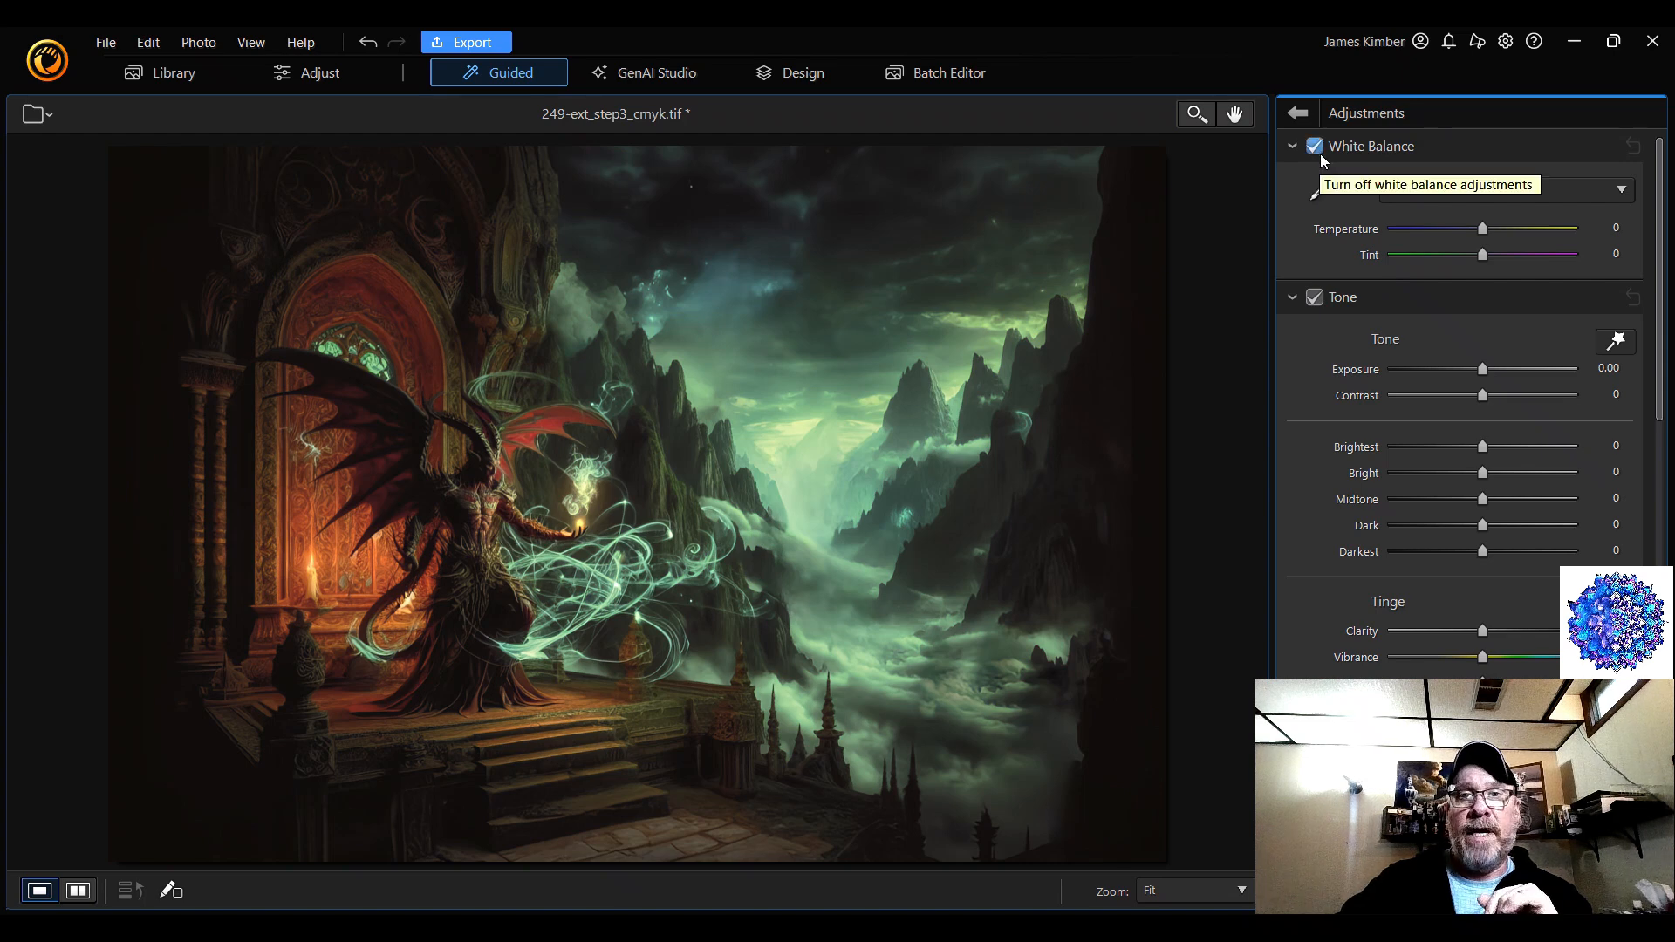
left_click(1480, 232)
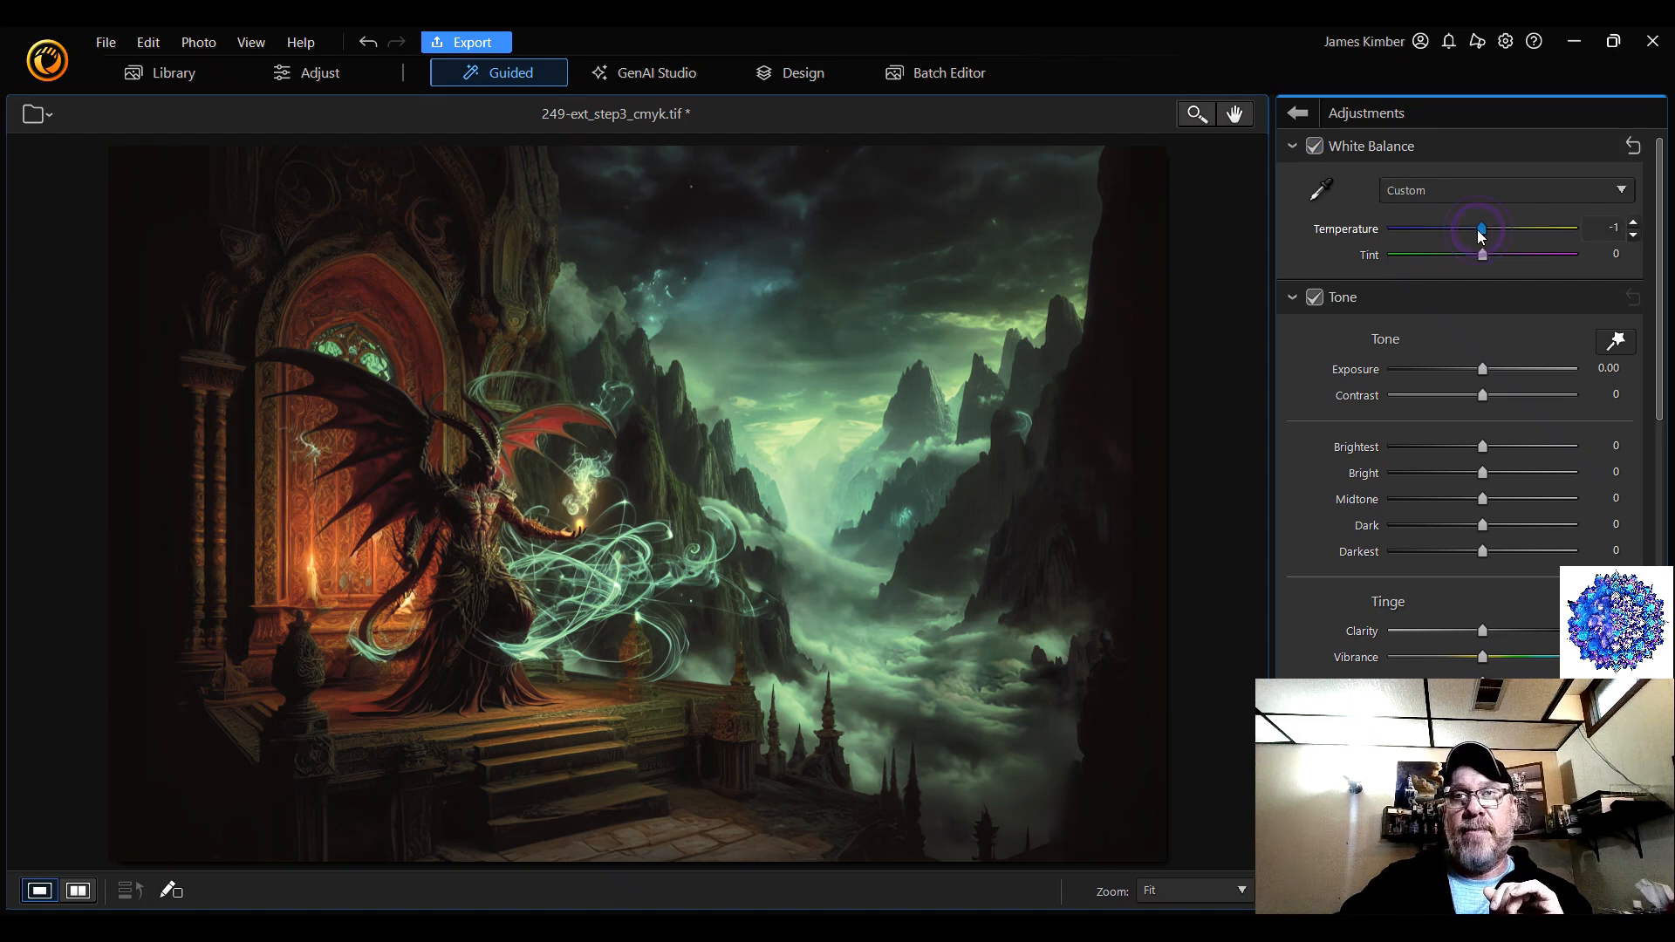
left_click_drag(1473, 230, 1496, 230)
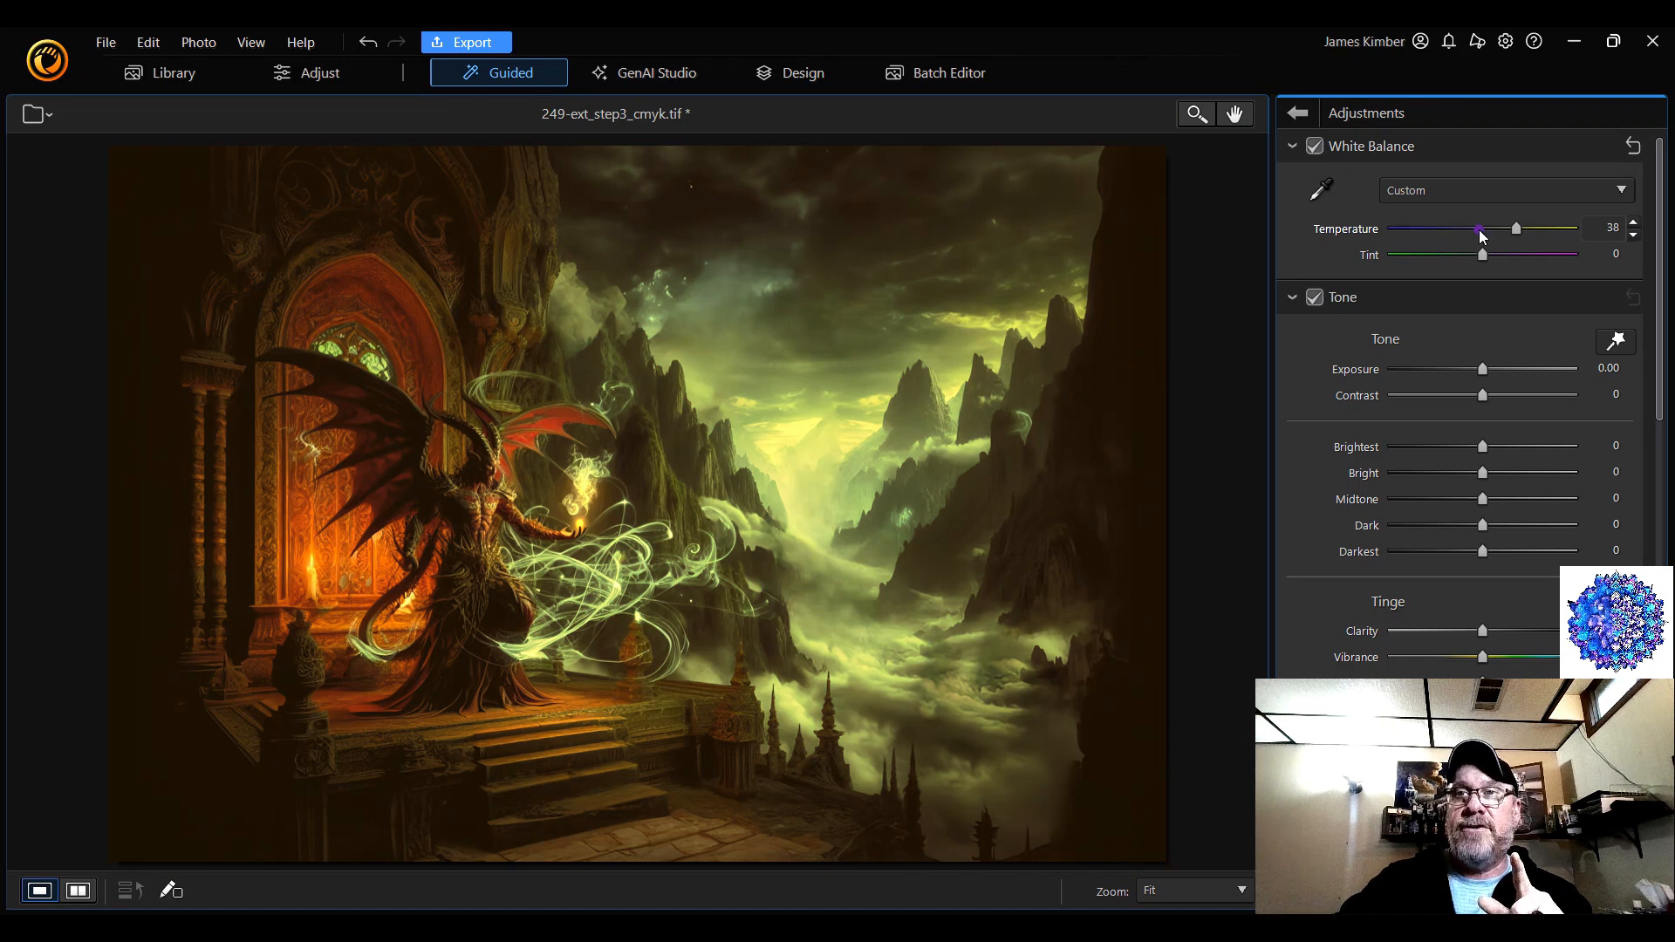
double_click(1479, 228)
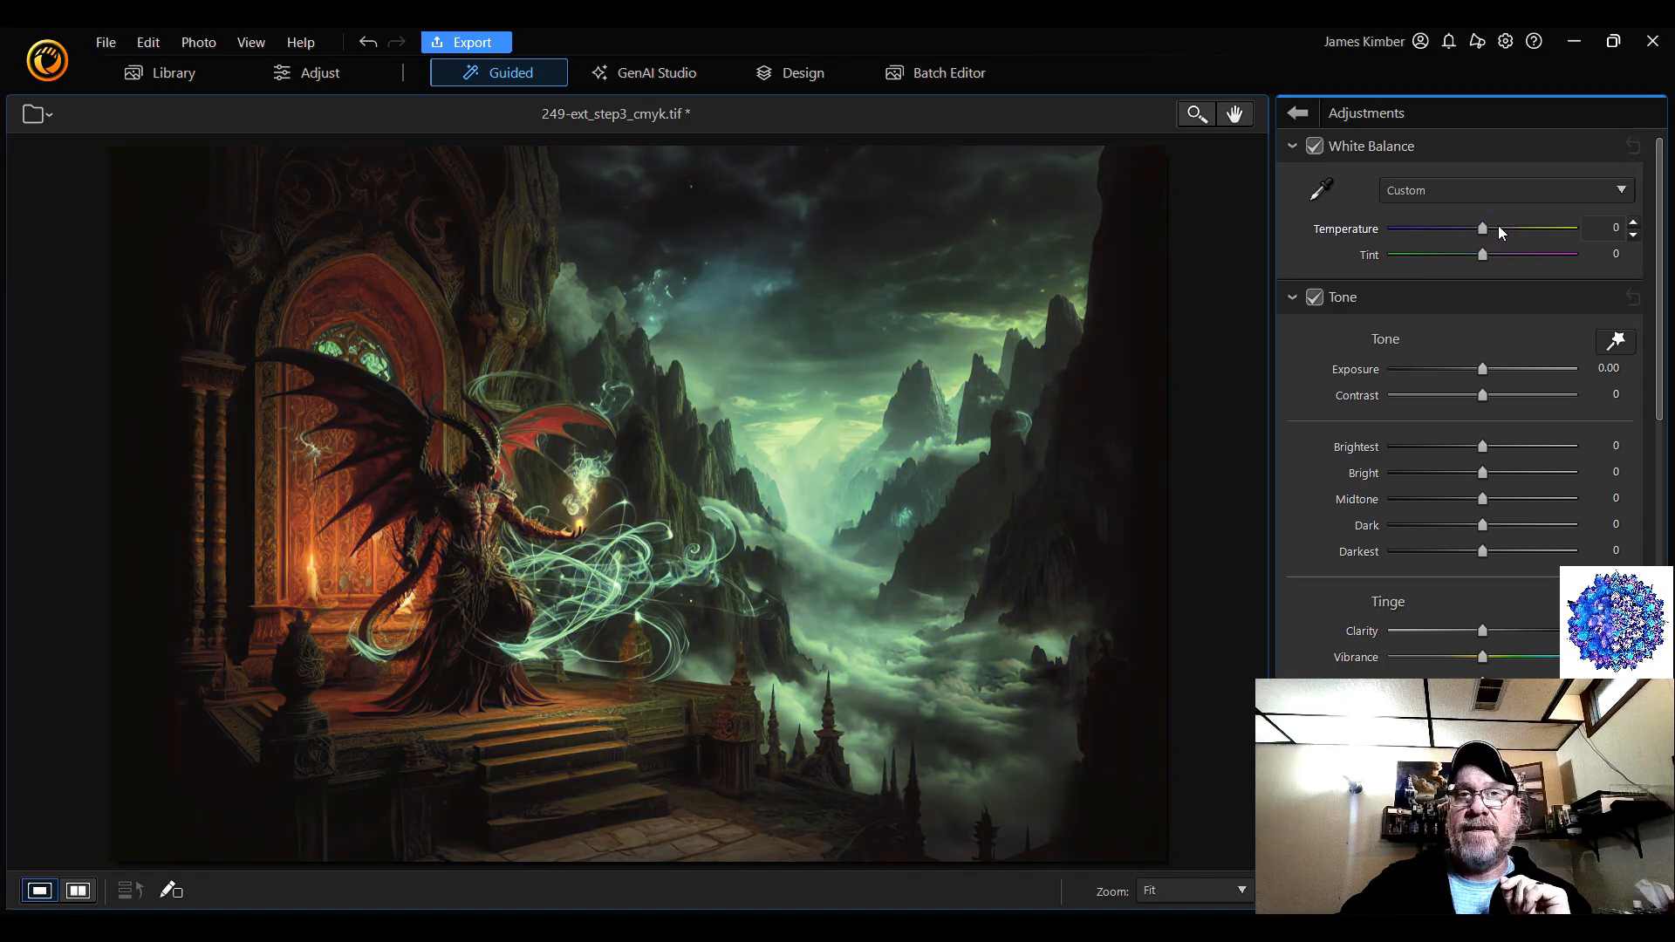
- Try White Balance Tint values of 84 and 93, resetting Tint to 0 after each
left_click_drag(1485, 254, 1558, 269)
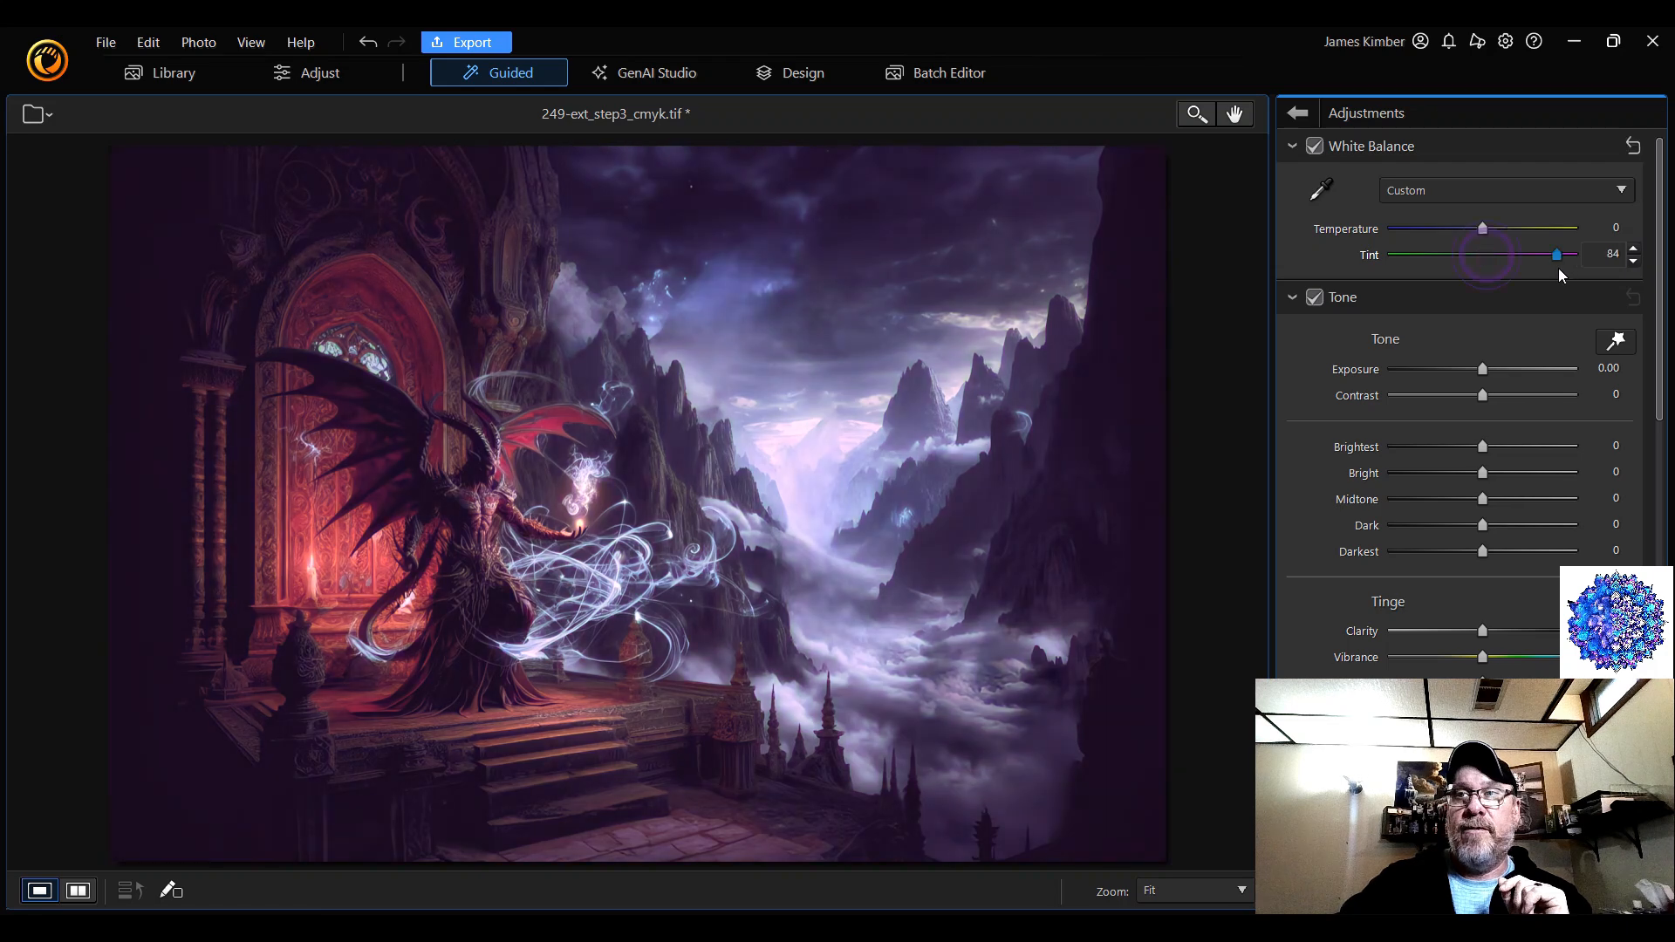
double_click(1502, 254)
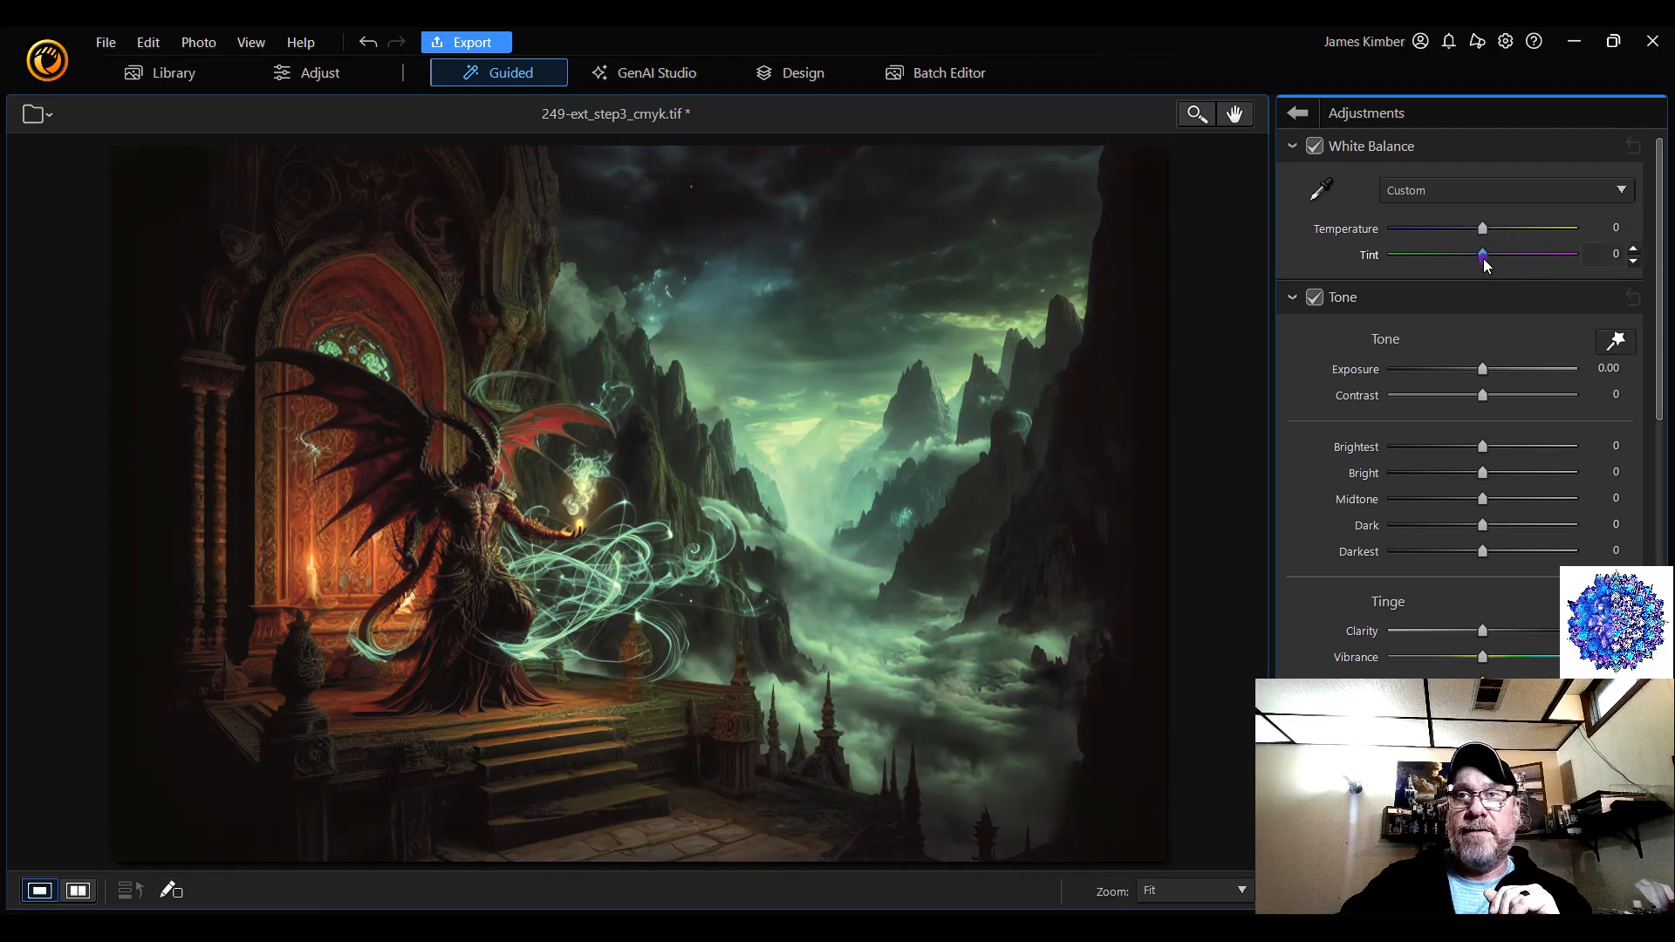
left_click_drag(1484, 254, 1566, 259)
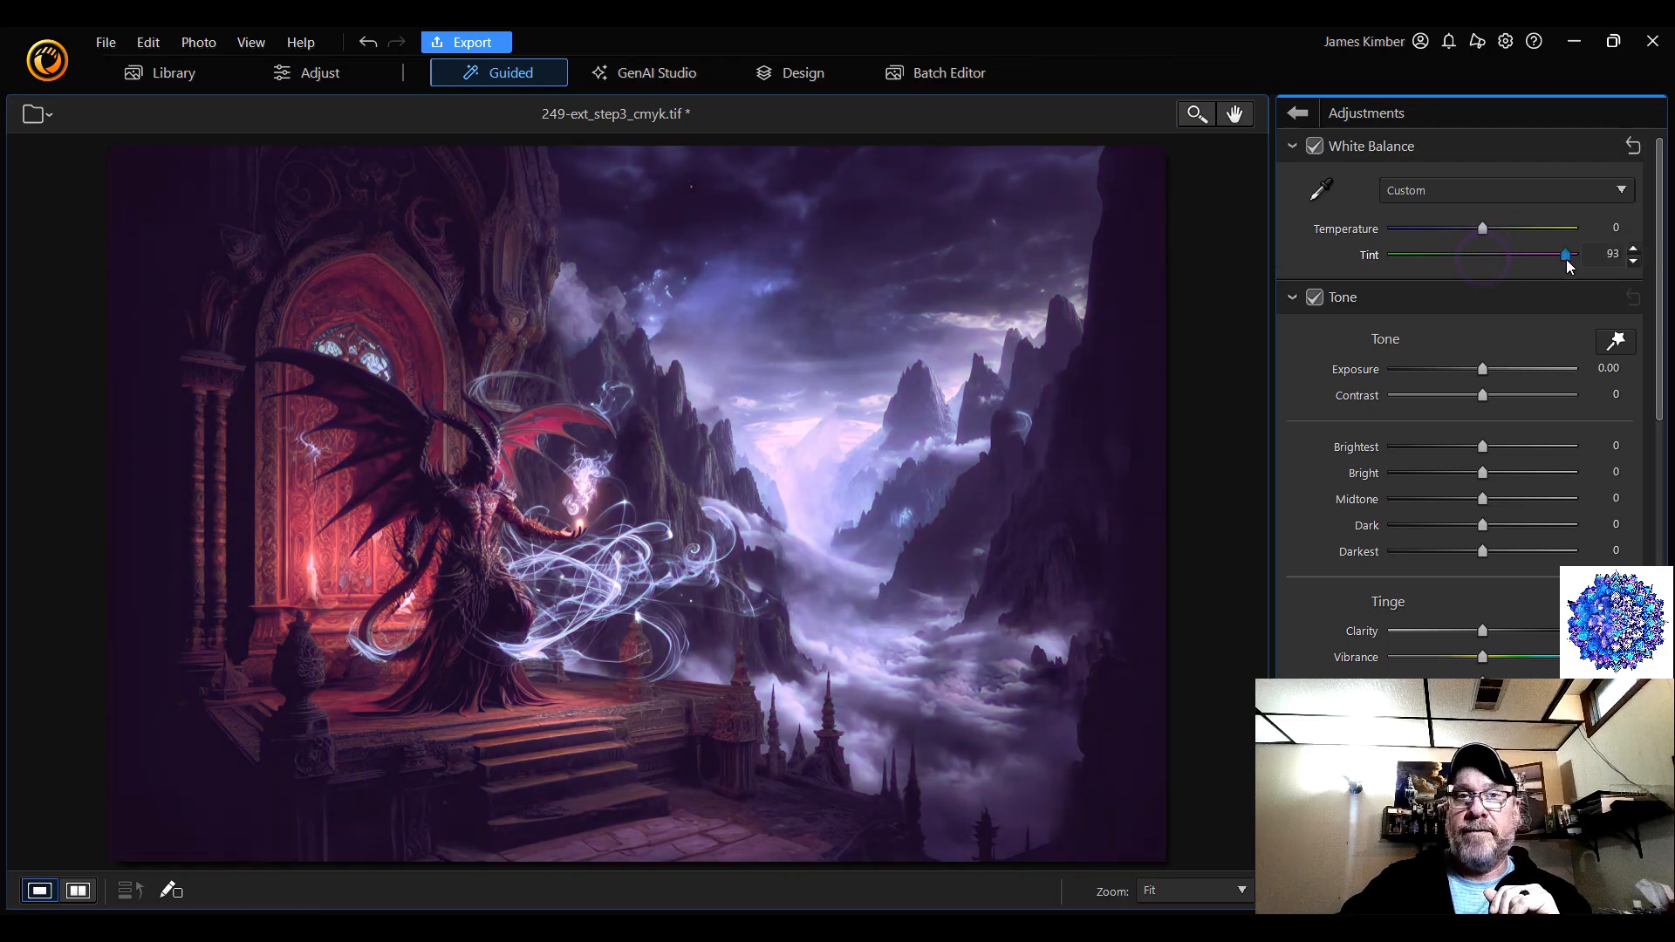
double_click(1483, 254)
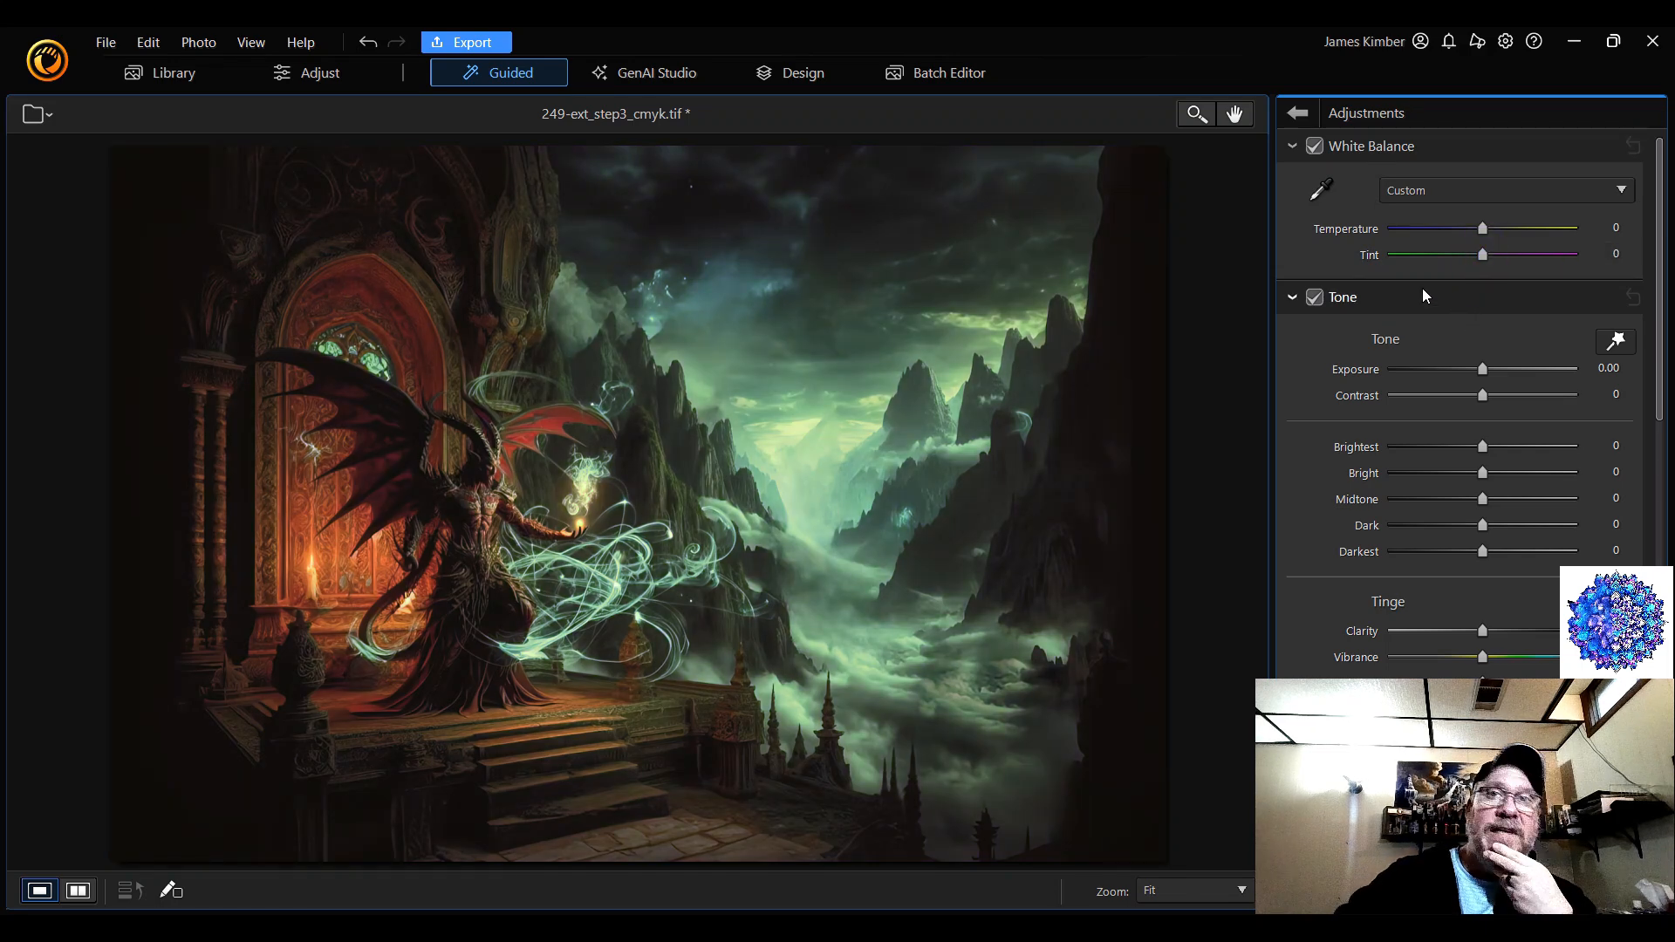
- Toggle White Balance off and back on, and collapse the White Balance and HSL / Color sections
left_click(1314, 148)
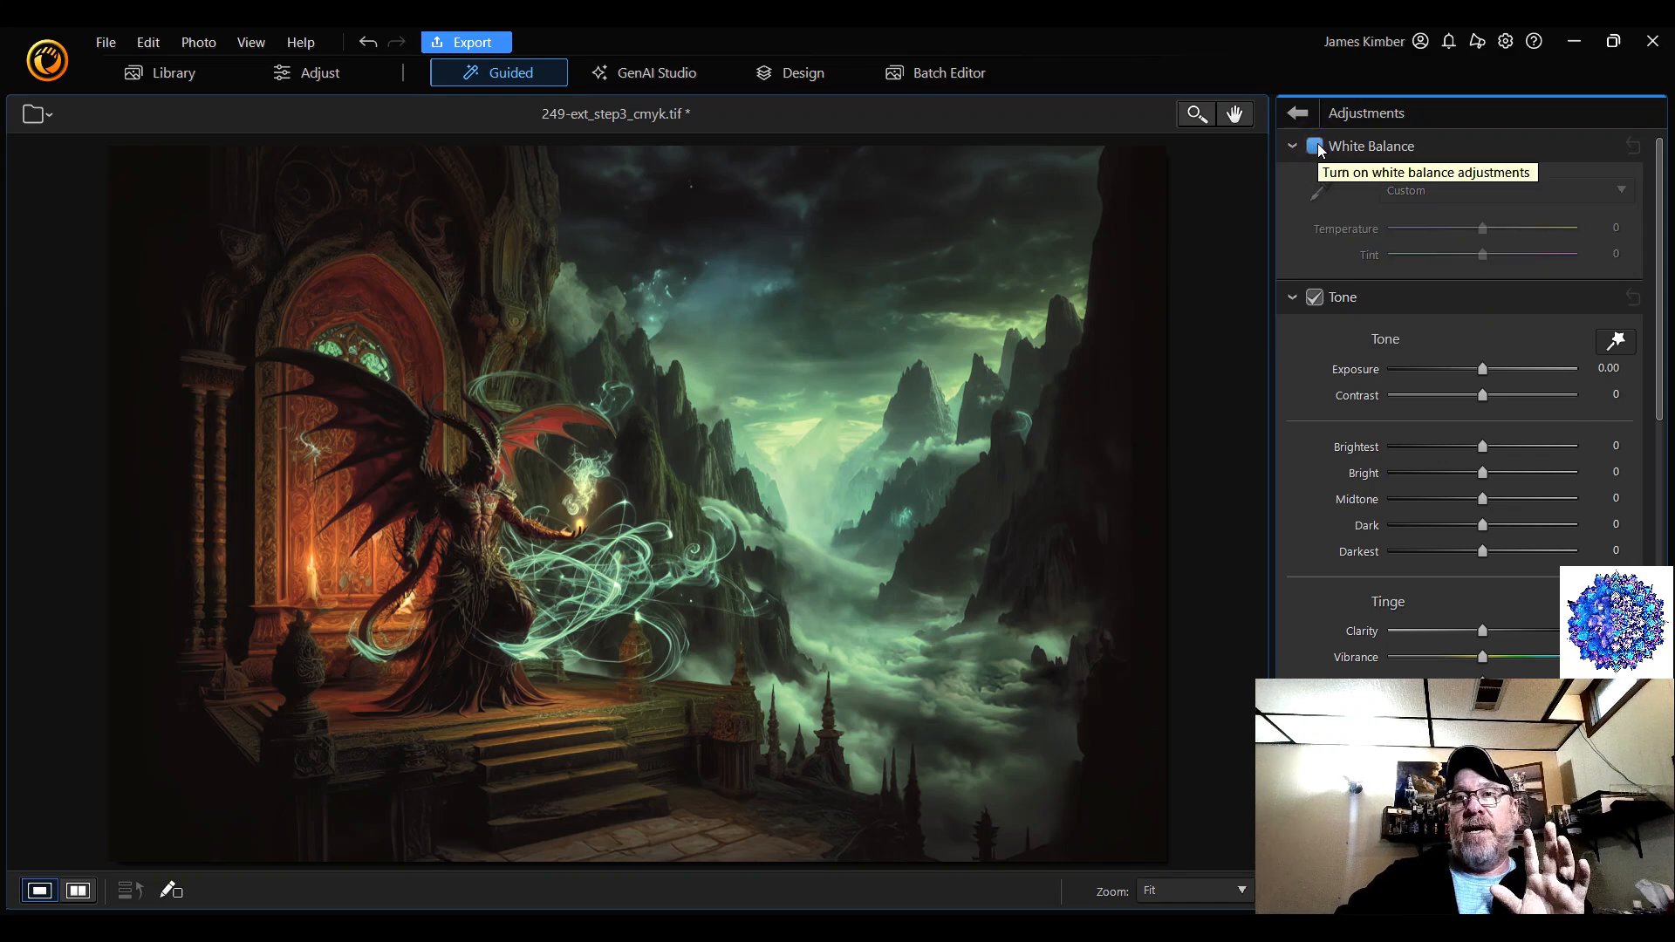
left_click(1314, 148)
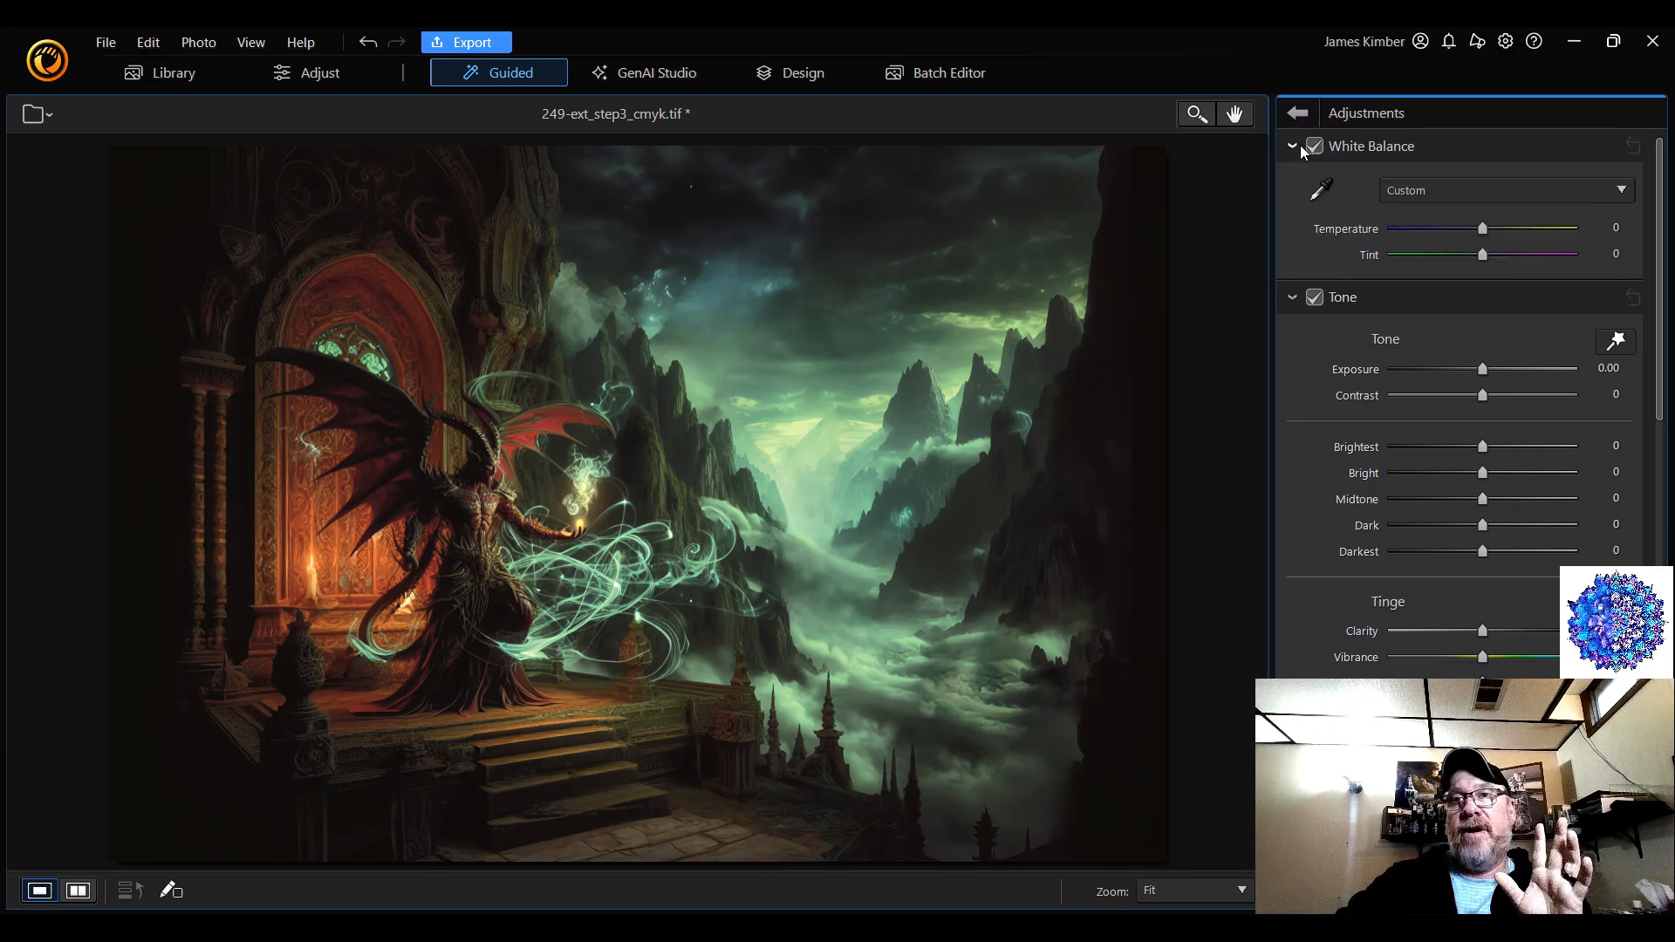
left_click(1295, 146)
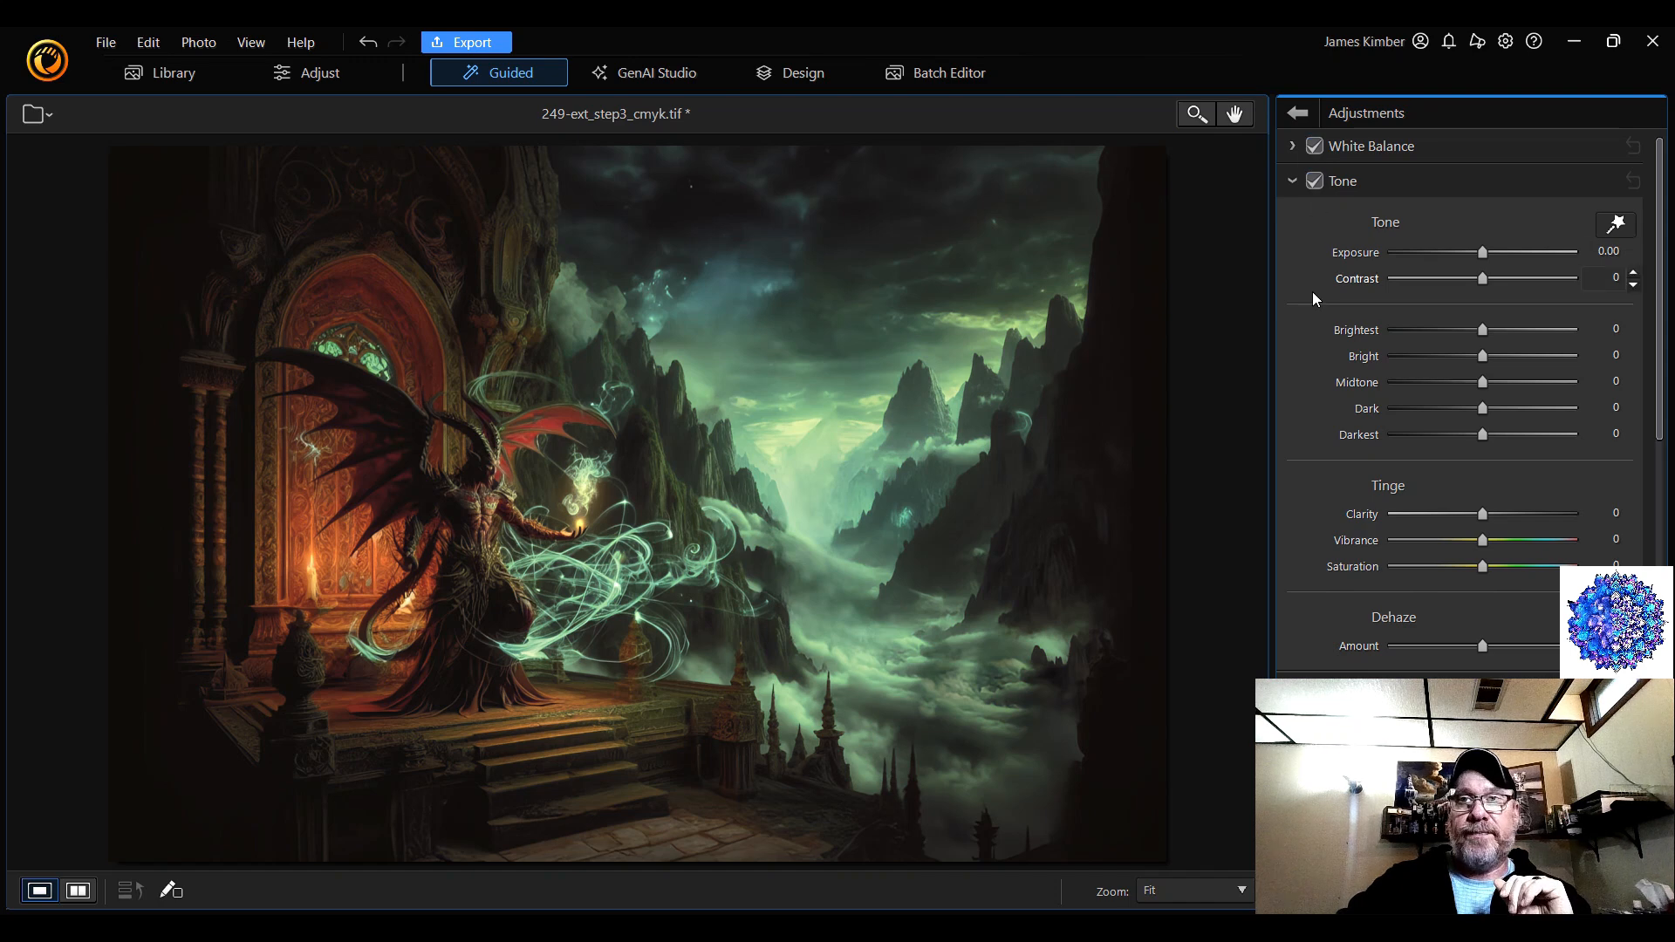
scroll(1328, 501, "down", 10)
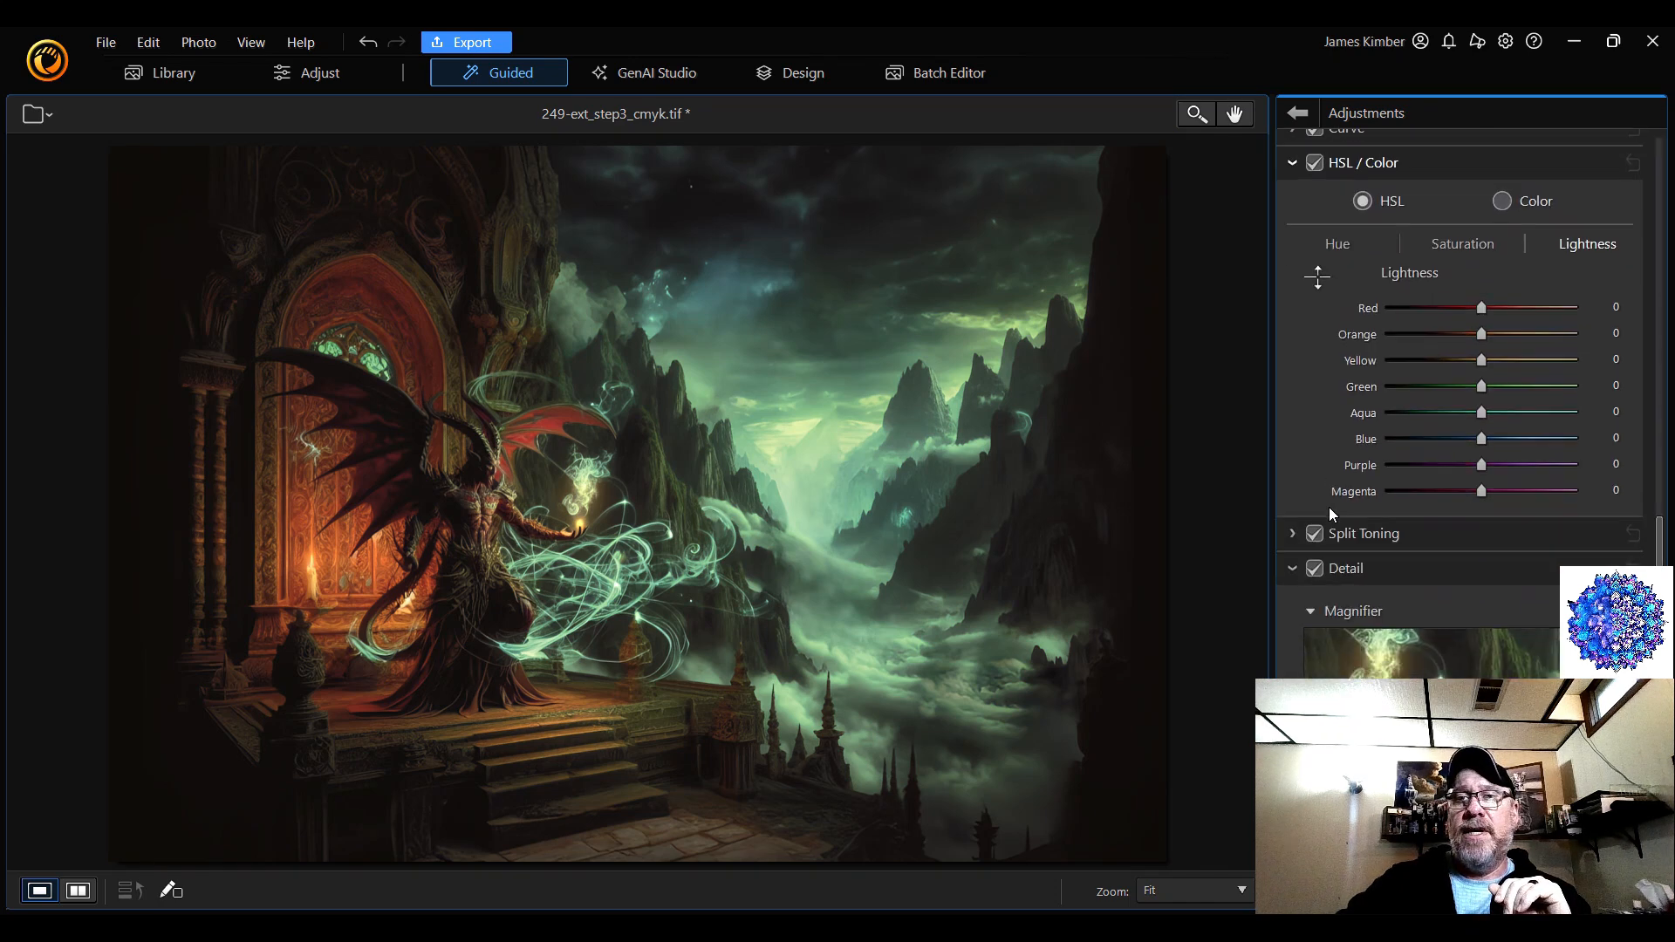
scroll(1327, 506, "up", 4)
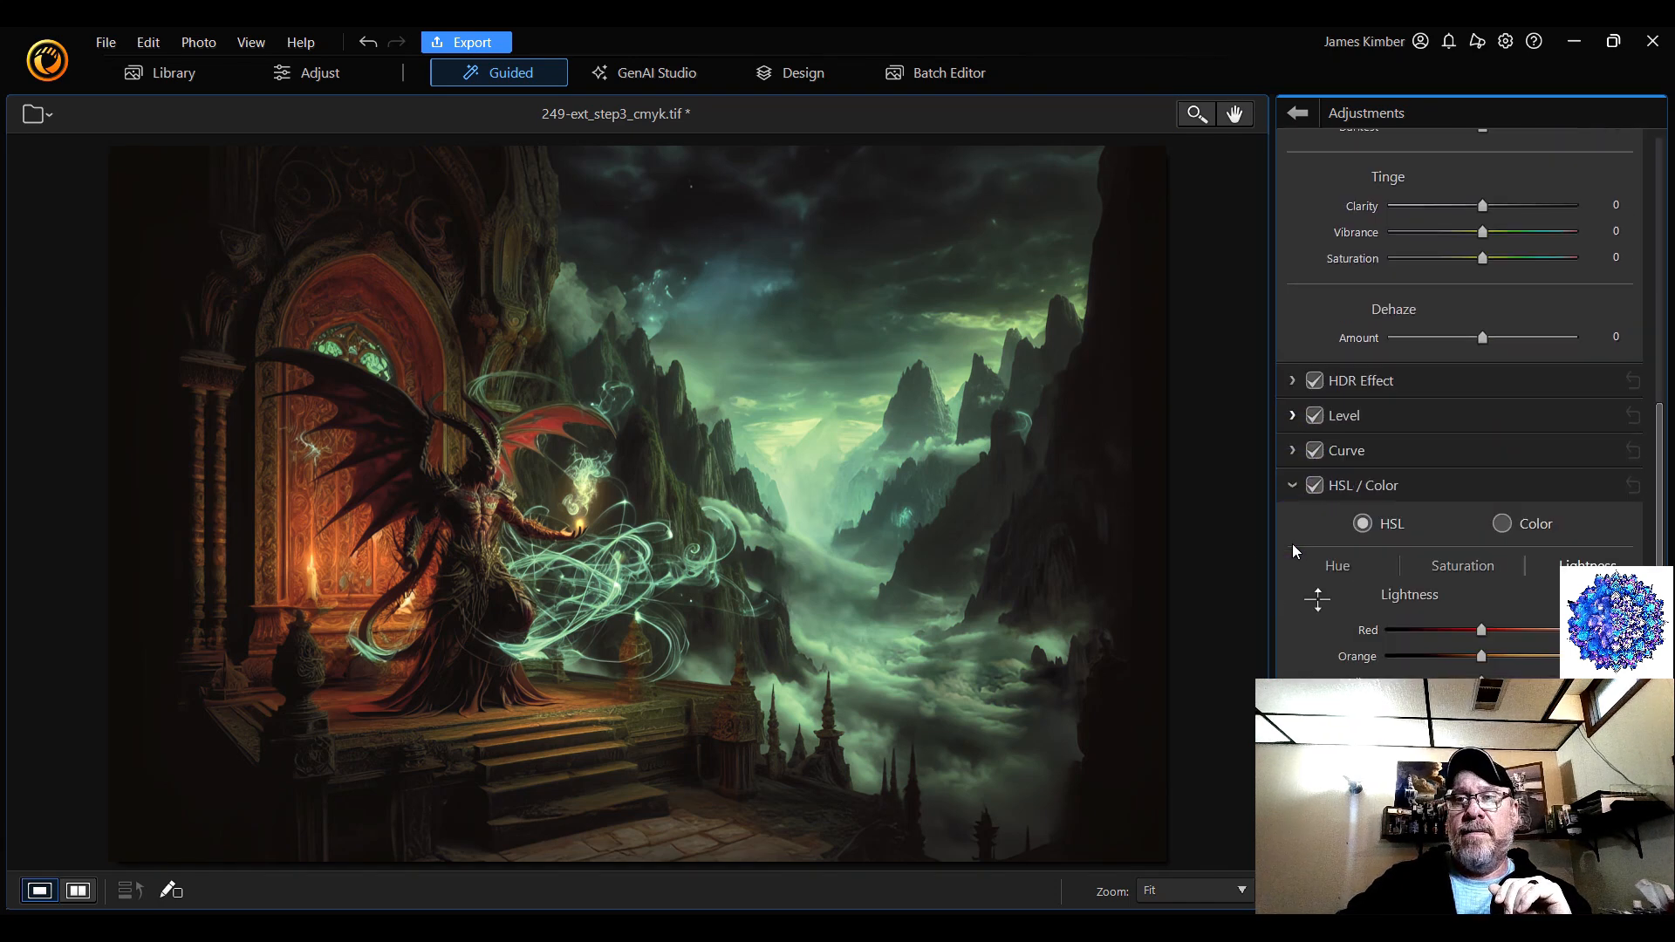
scroll(1293, 549, "down", 4)
left_click(1294, 256)
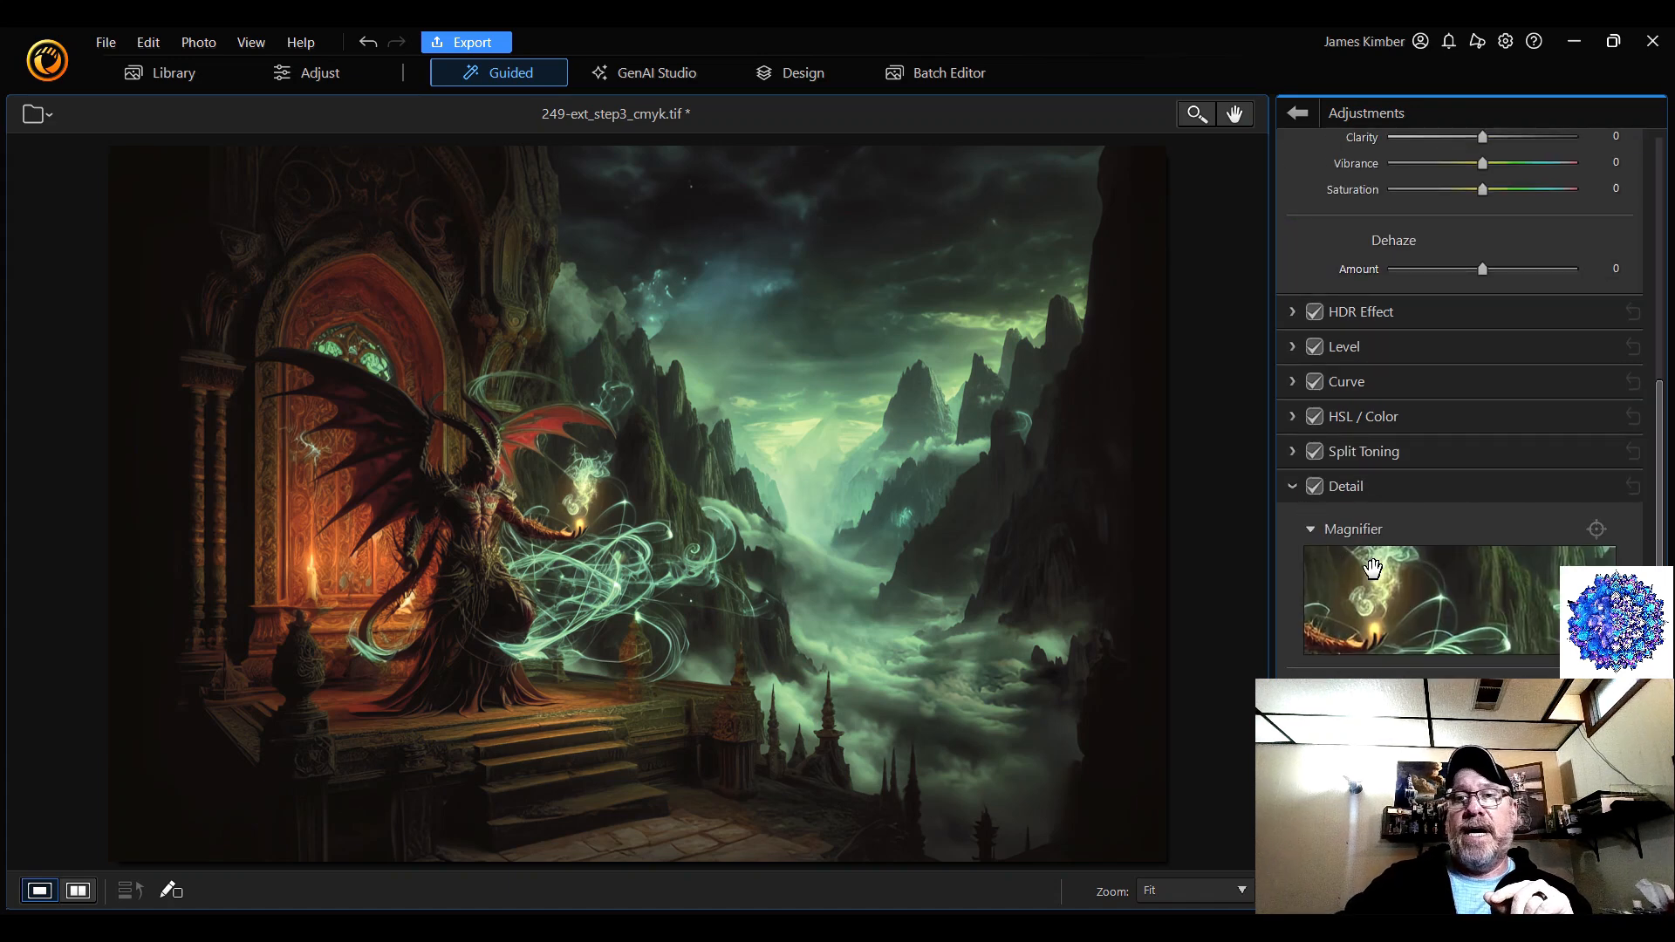
- View the image at 100% zoom, set Clarity to -1 and bring up the Detail adjustments
left_click(1220, 898)
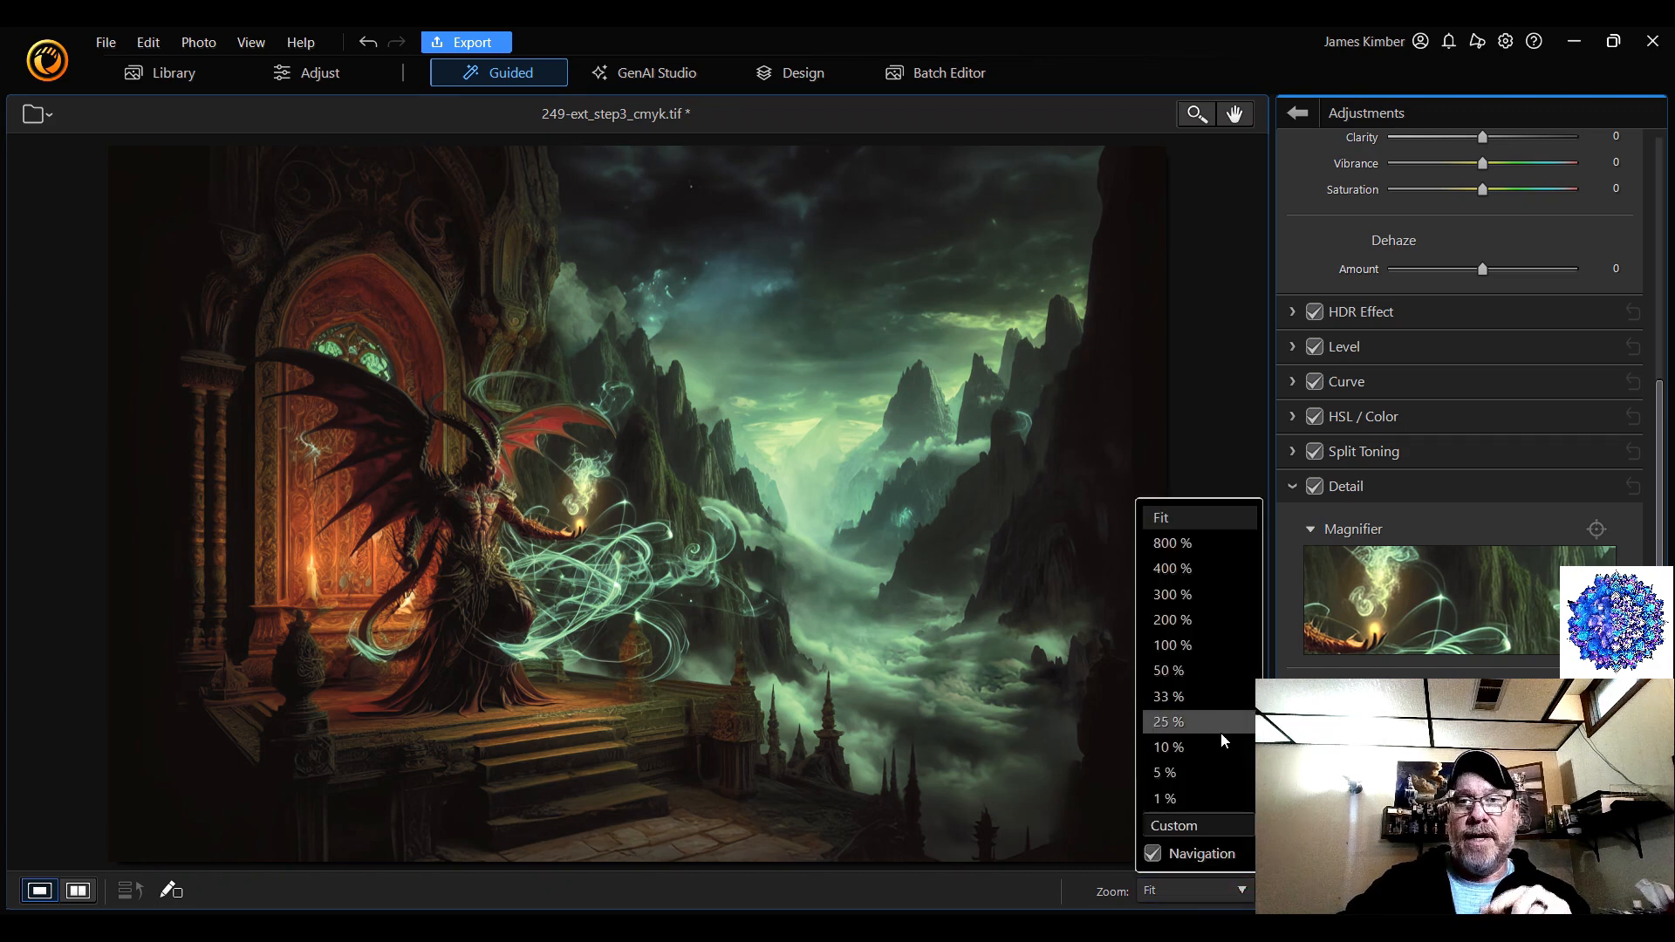
left_click(1213, 646)
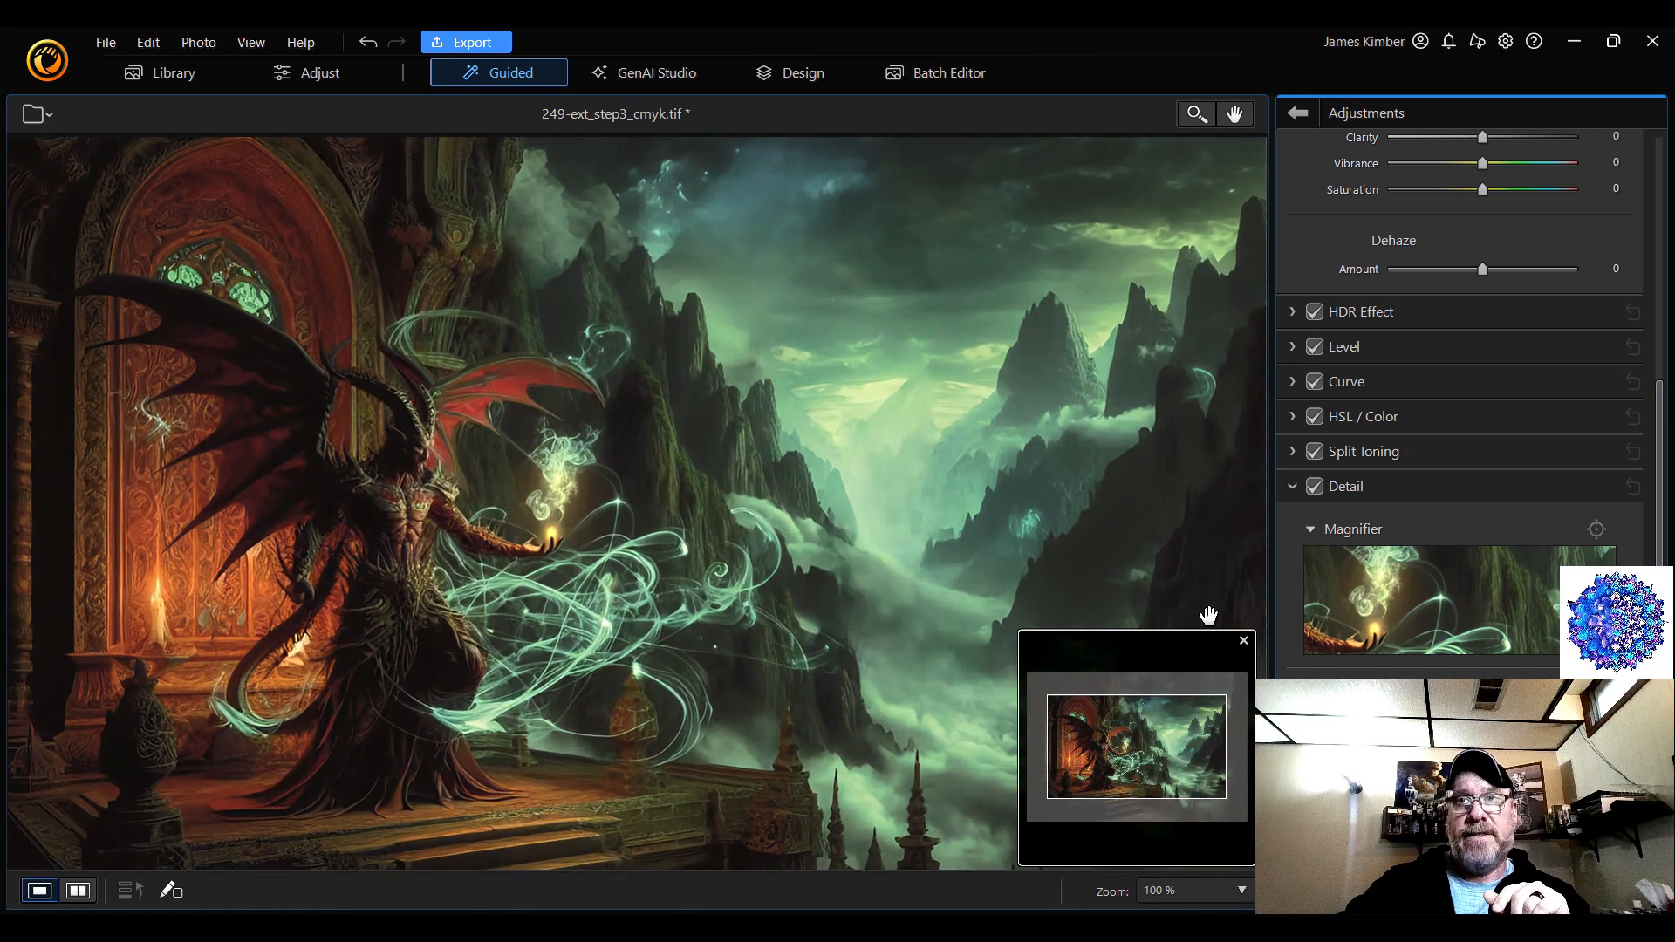
scroll(1504, 429, "up", 4)
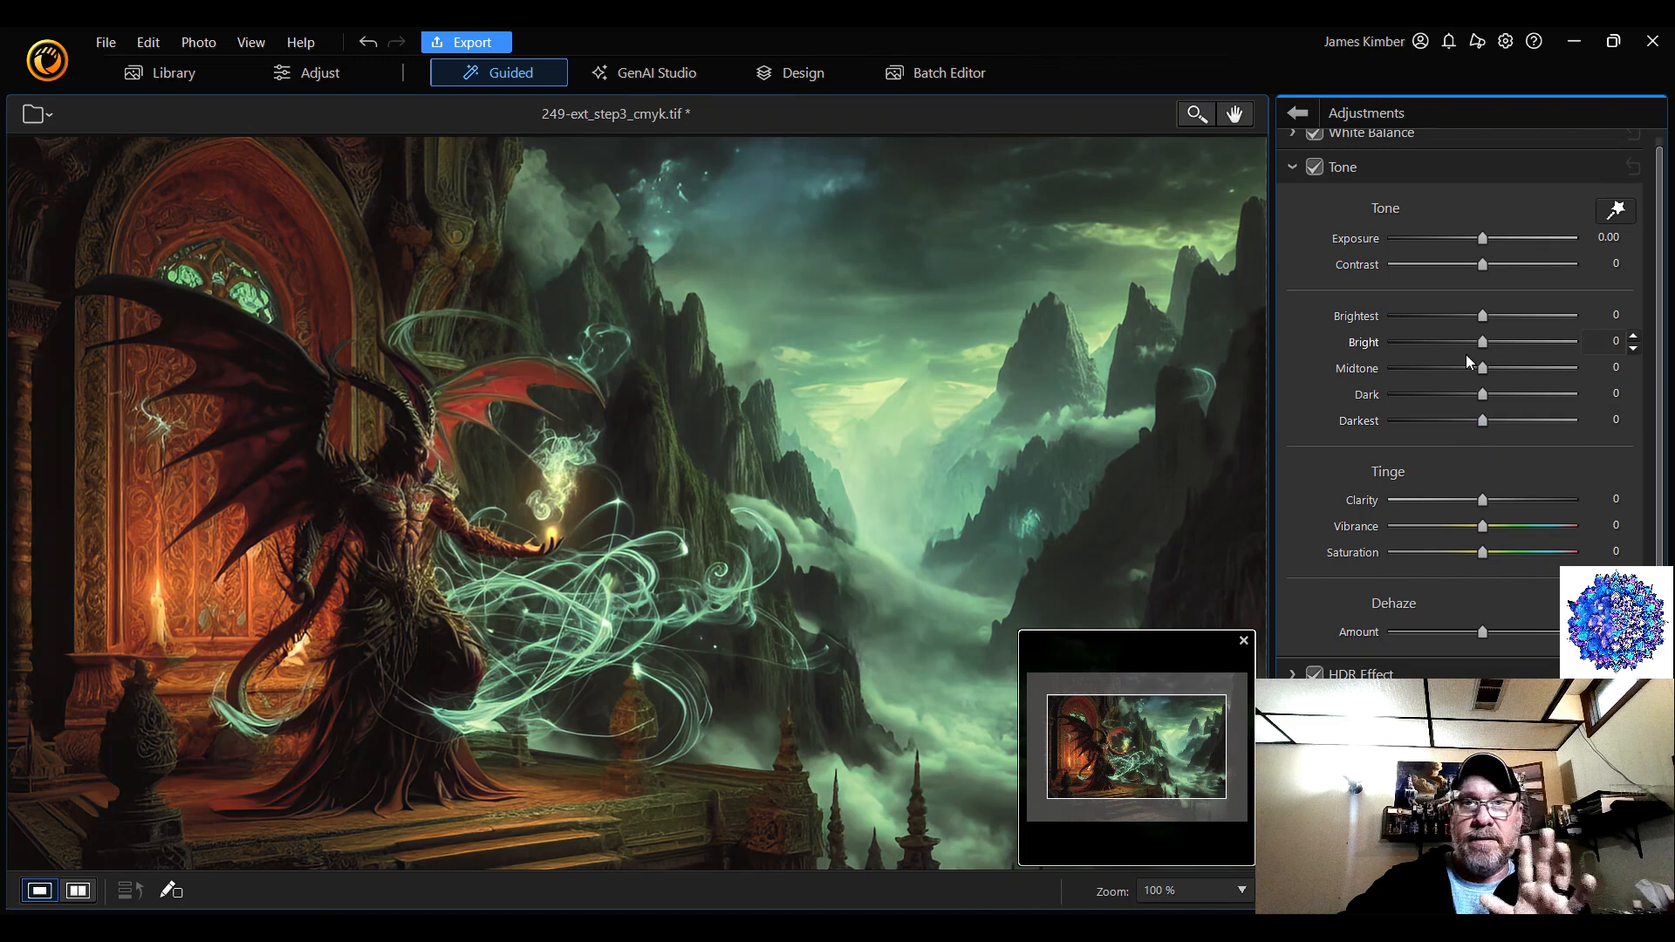
left_click(1469, 494)
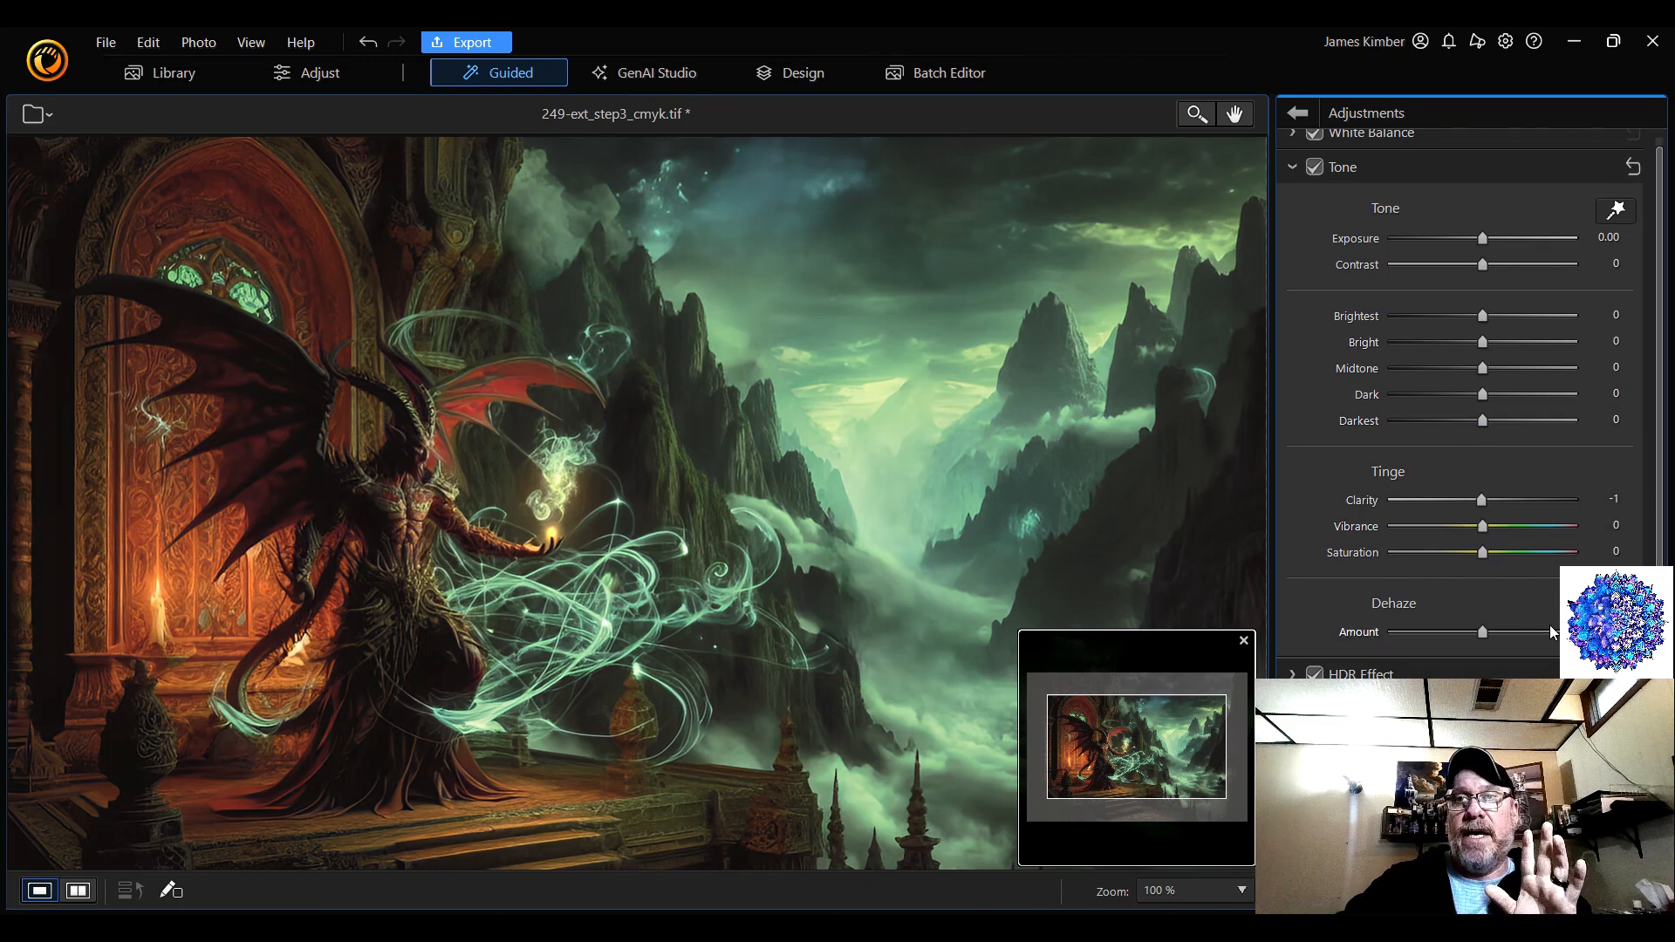
scroll(1551, 631, "down", 5)
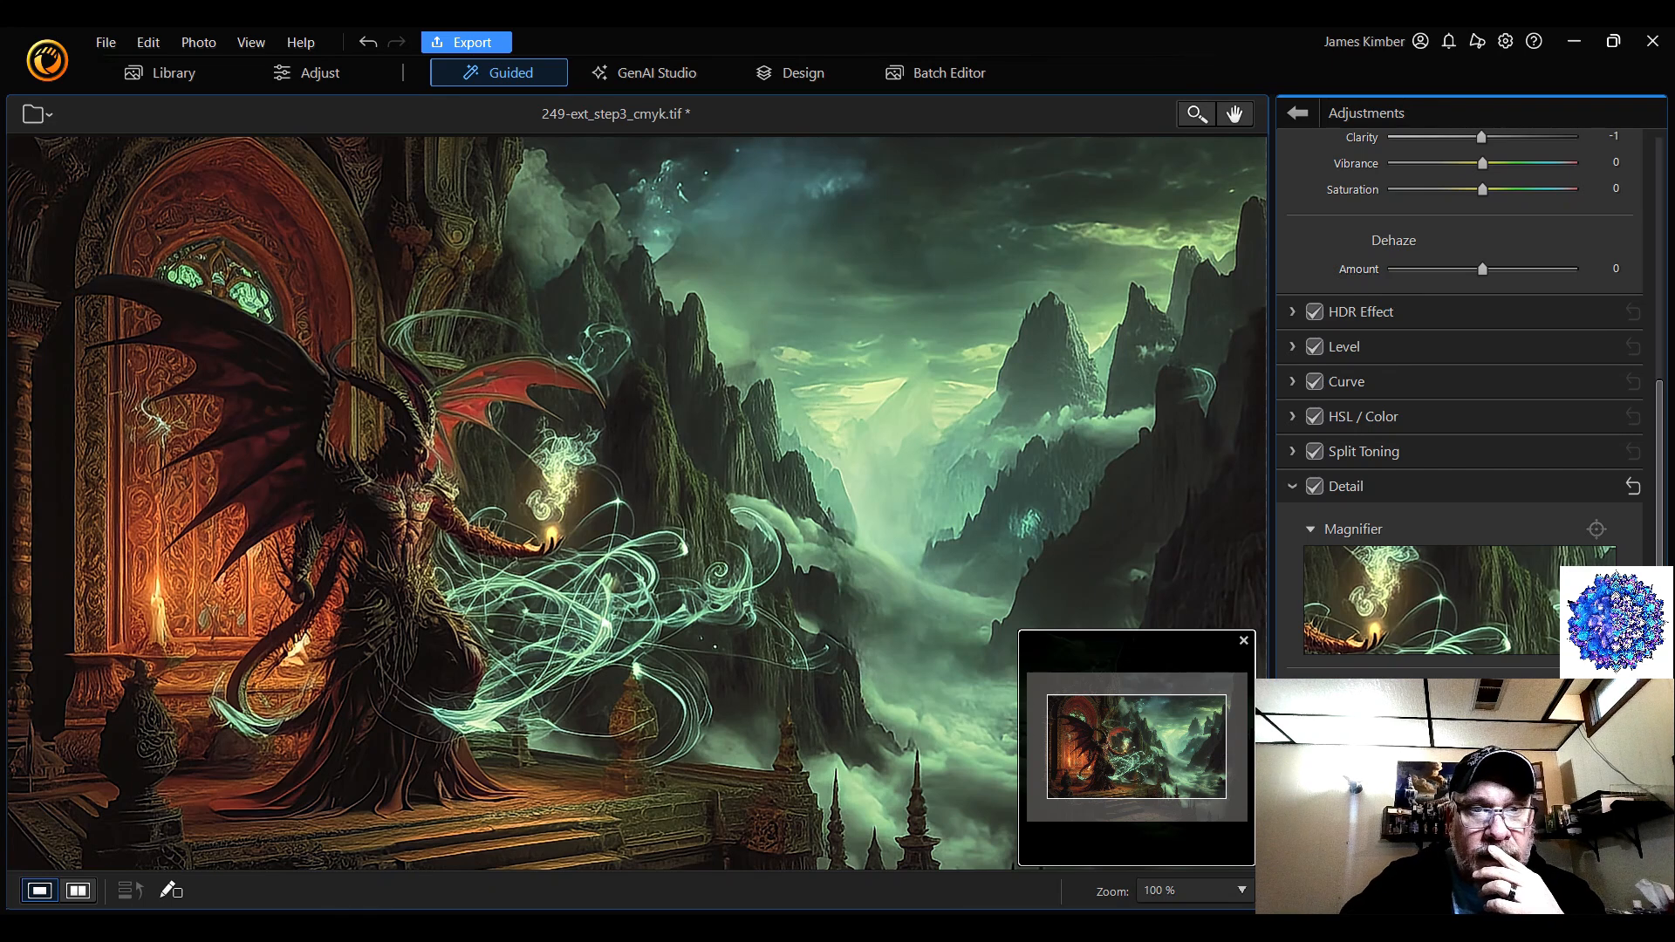
- Examine the artwork at 200% and 100% zoom, covering the winged figure, doorway, sky and valley
left_click(1230, 890)
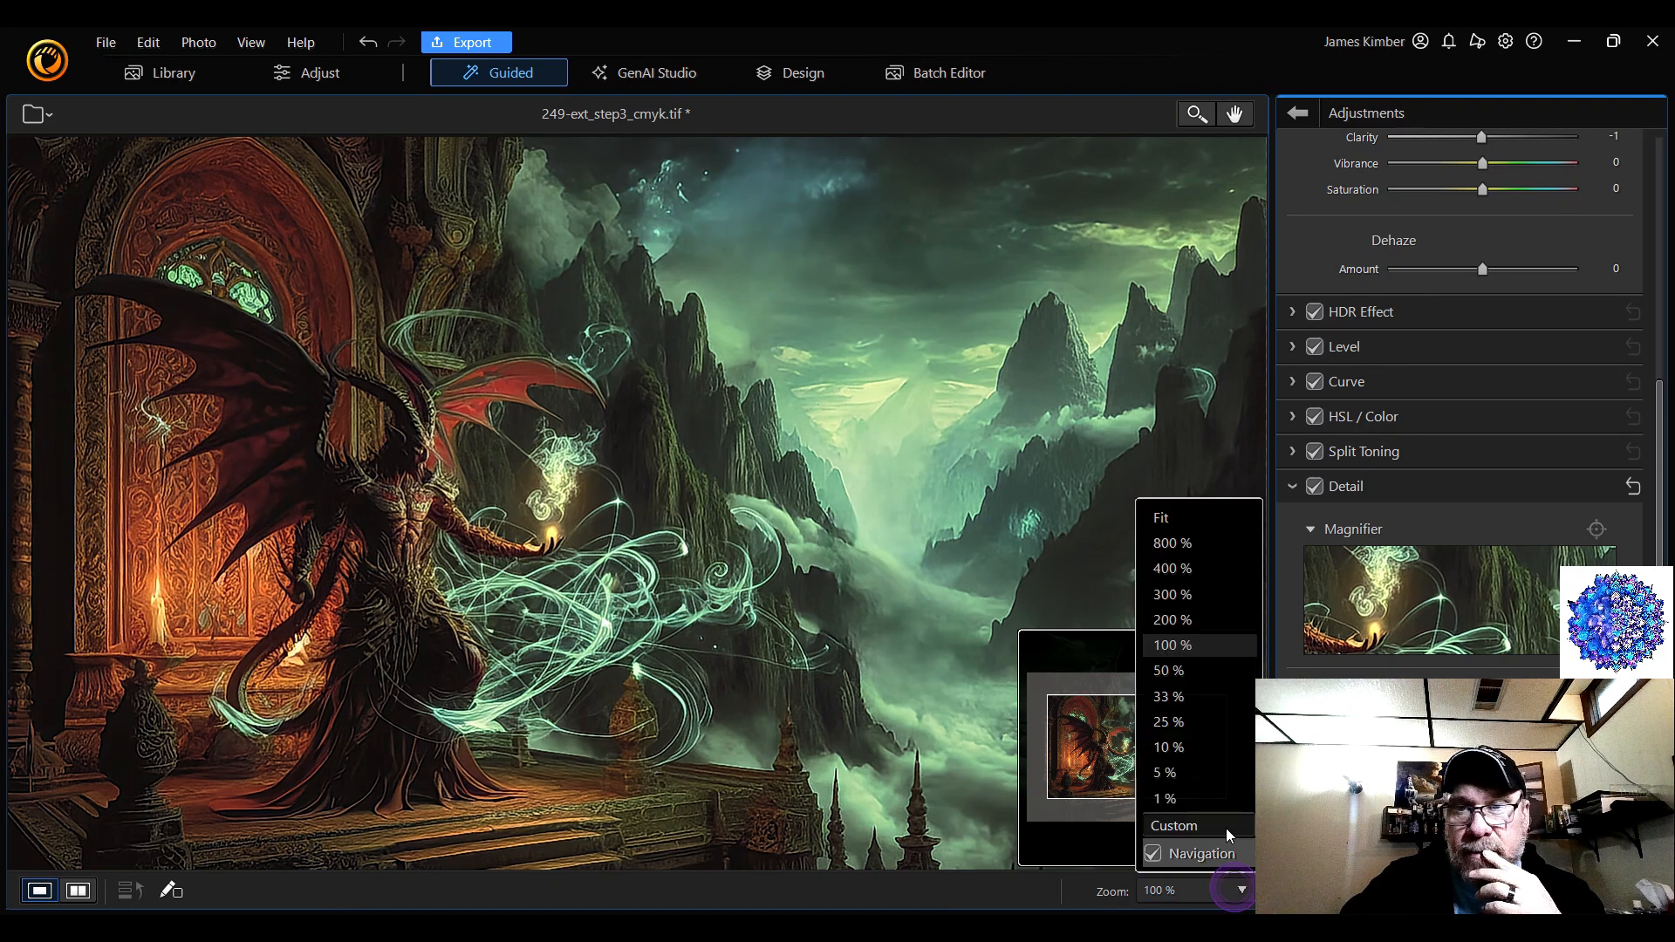
left_click(1217, 625)
left_click_drag(1163, 749, 1108, 740)
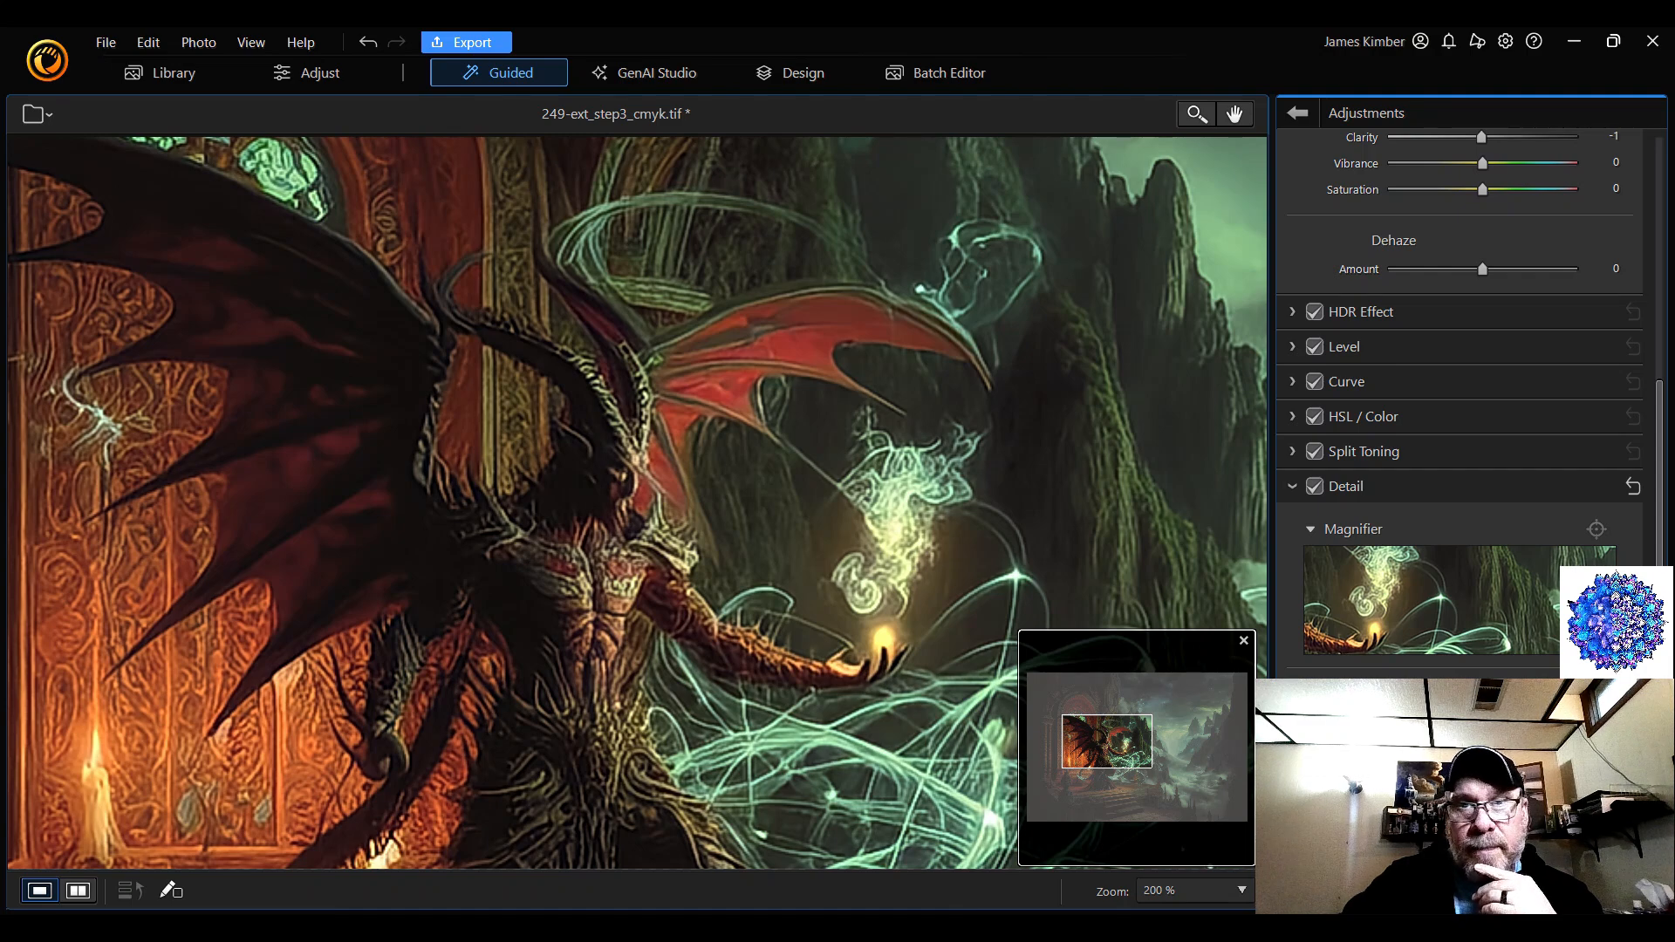
left_click(1169, 887)
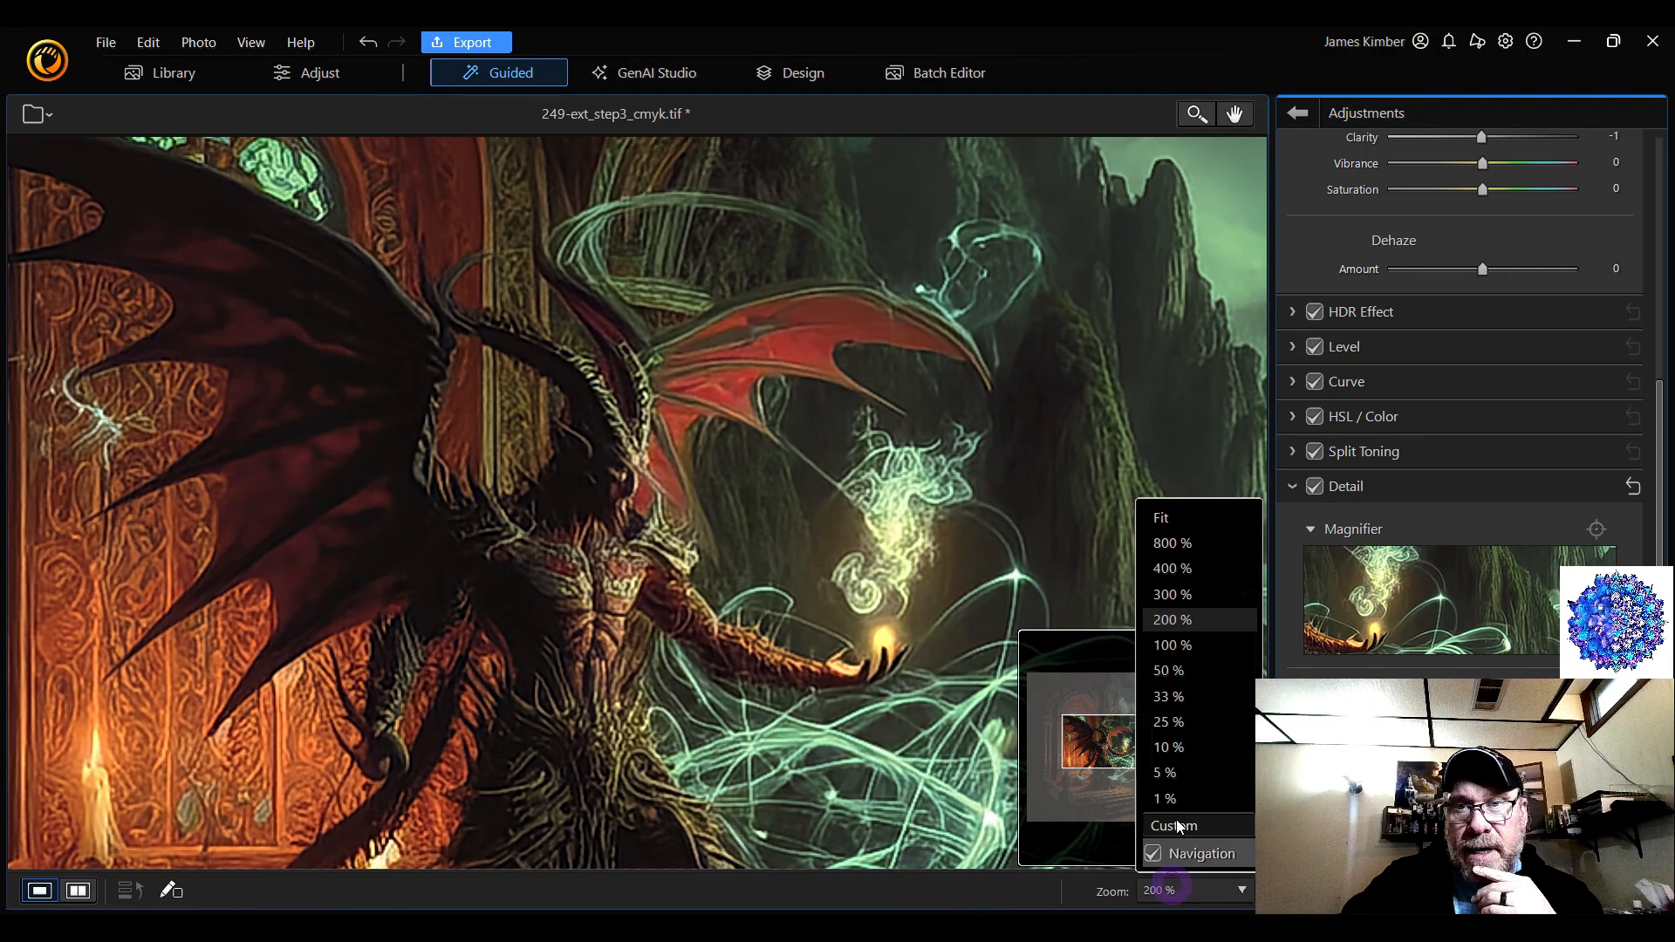
left_click(1189, 650)
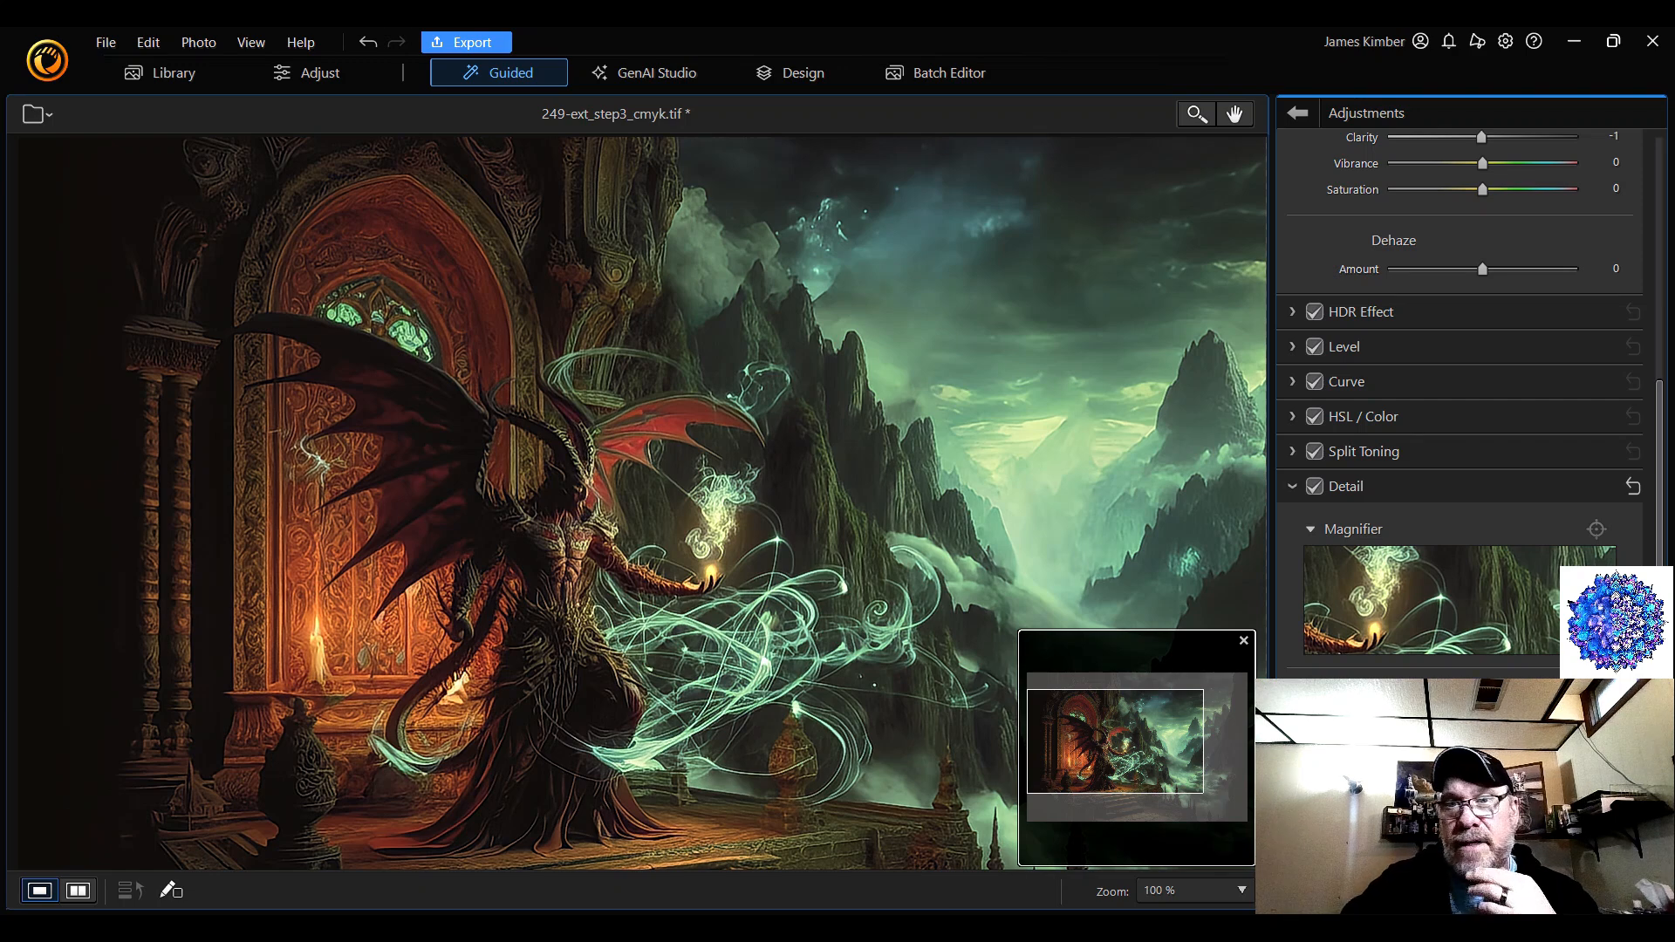
left_click_drag(1115, 768, 1194, 813)
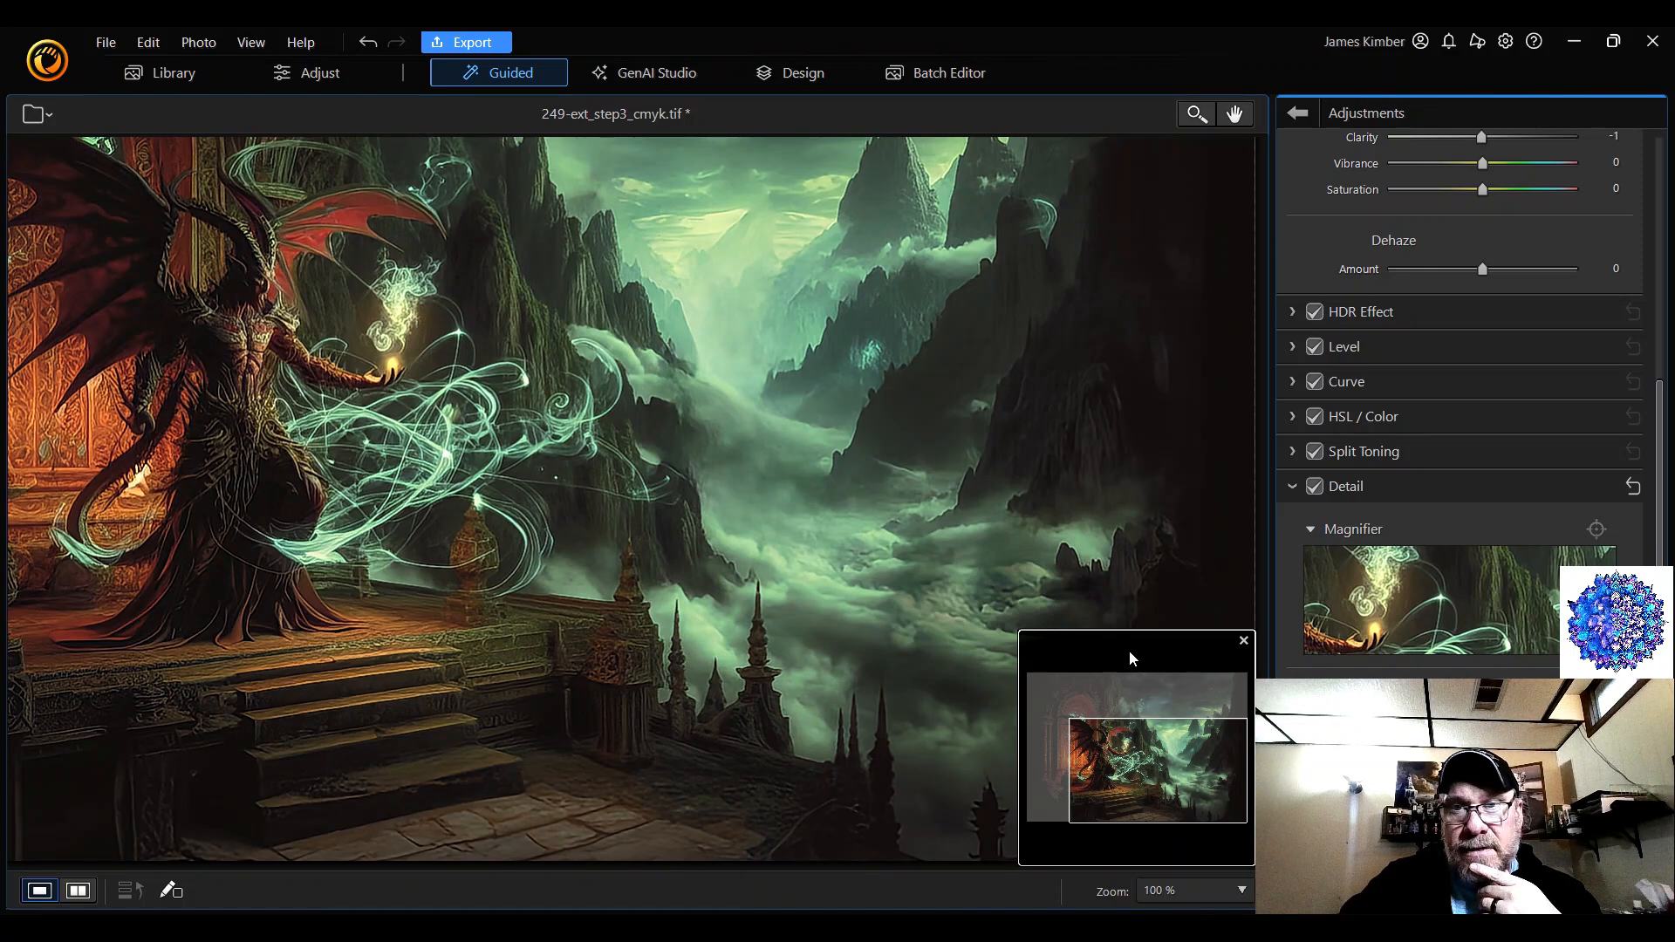
left_click_drag(1188, 656, 711, 631)
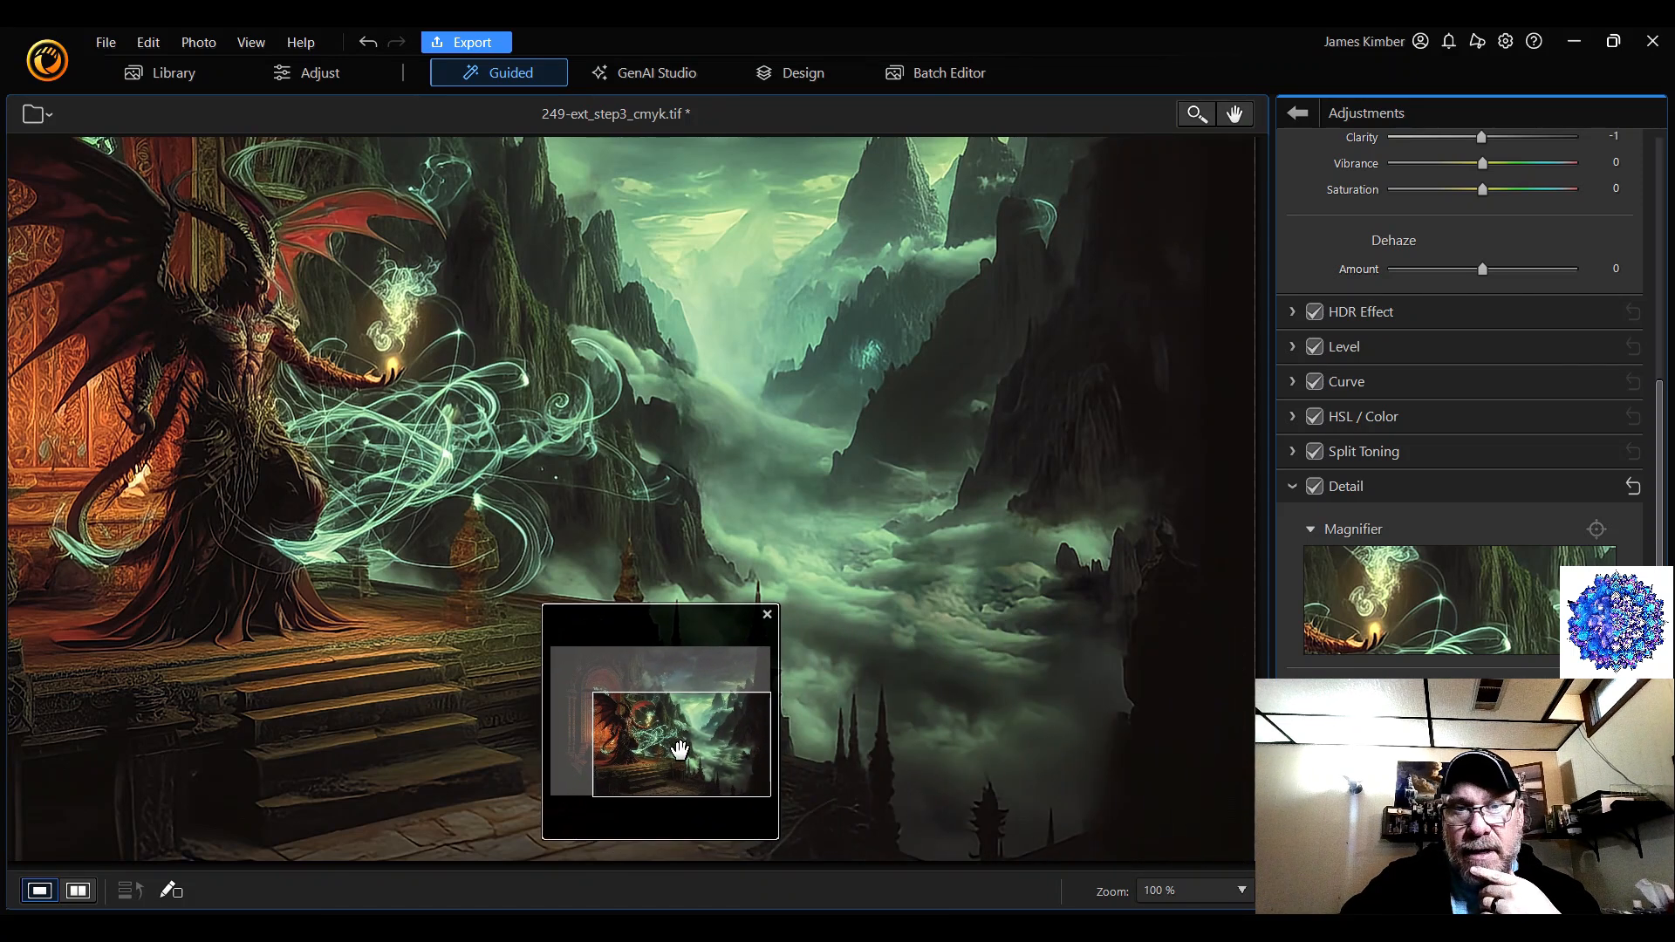
left_click_drag(711, 758, 616, 672)
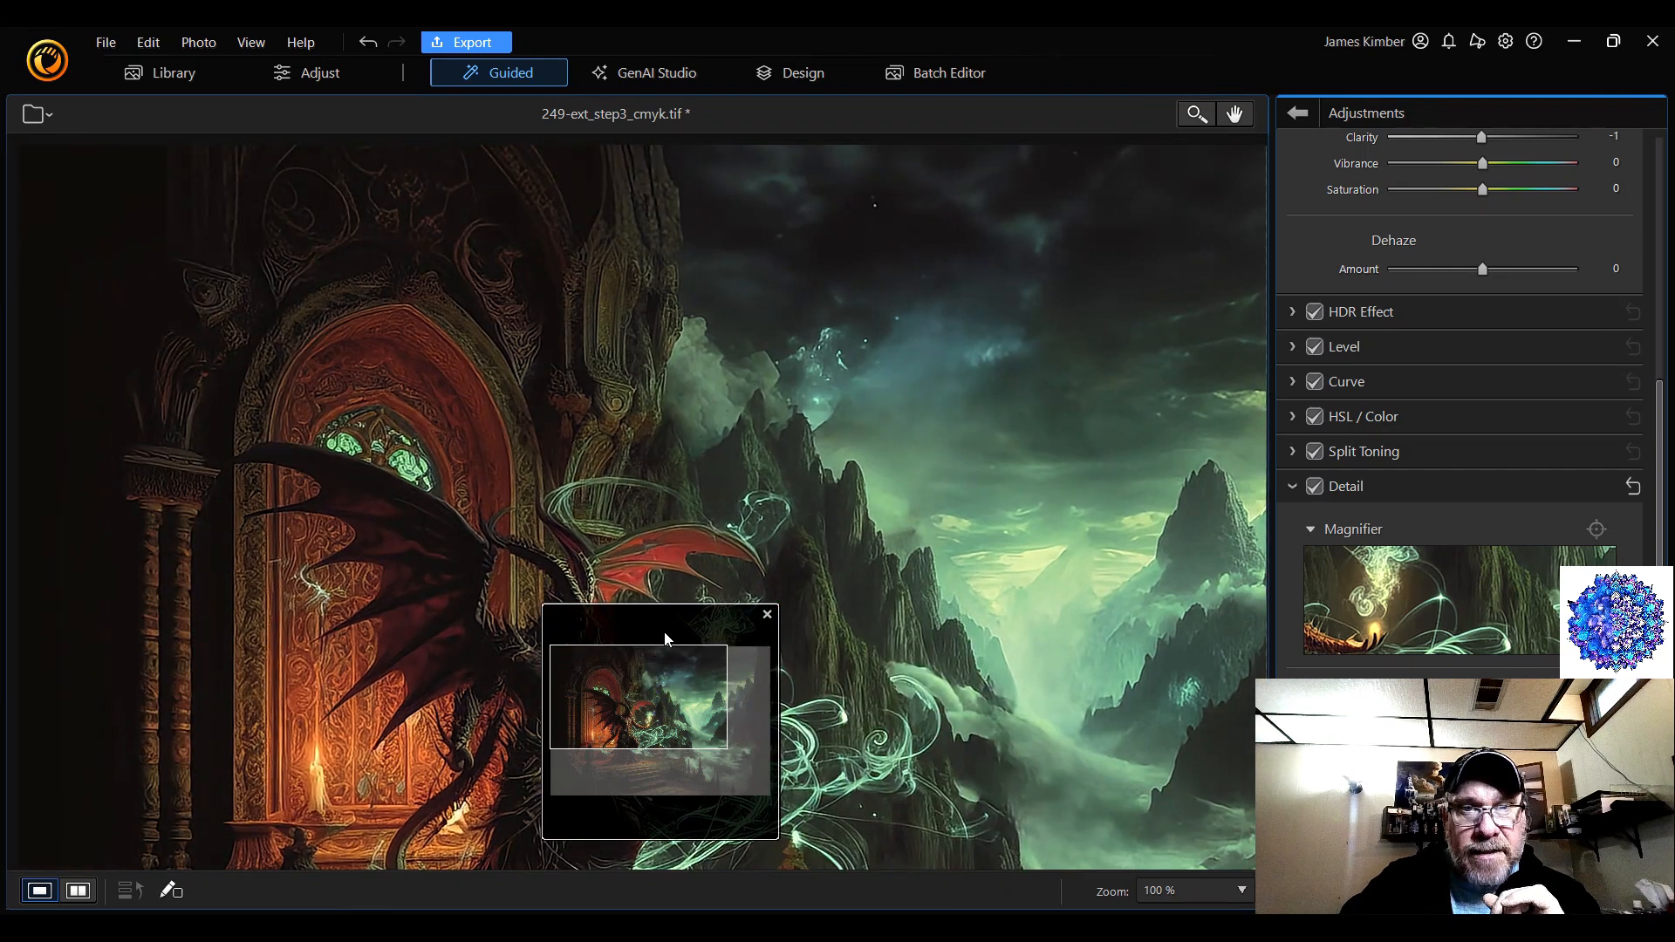
left_click_drag(658, 628, 1104, 649)
left_click_drag(1112, 719, 1160, 764)
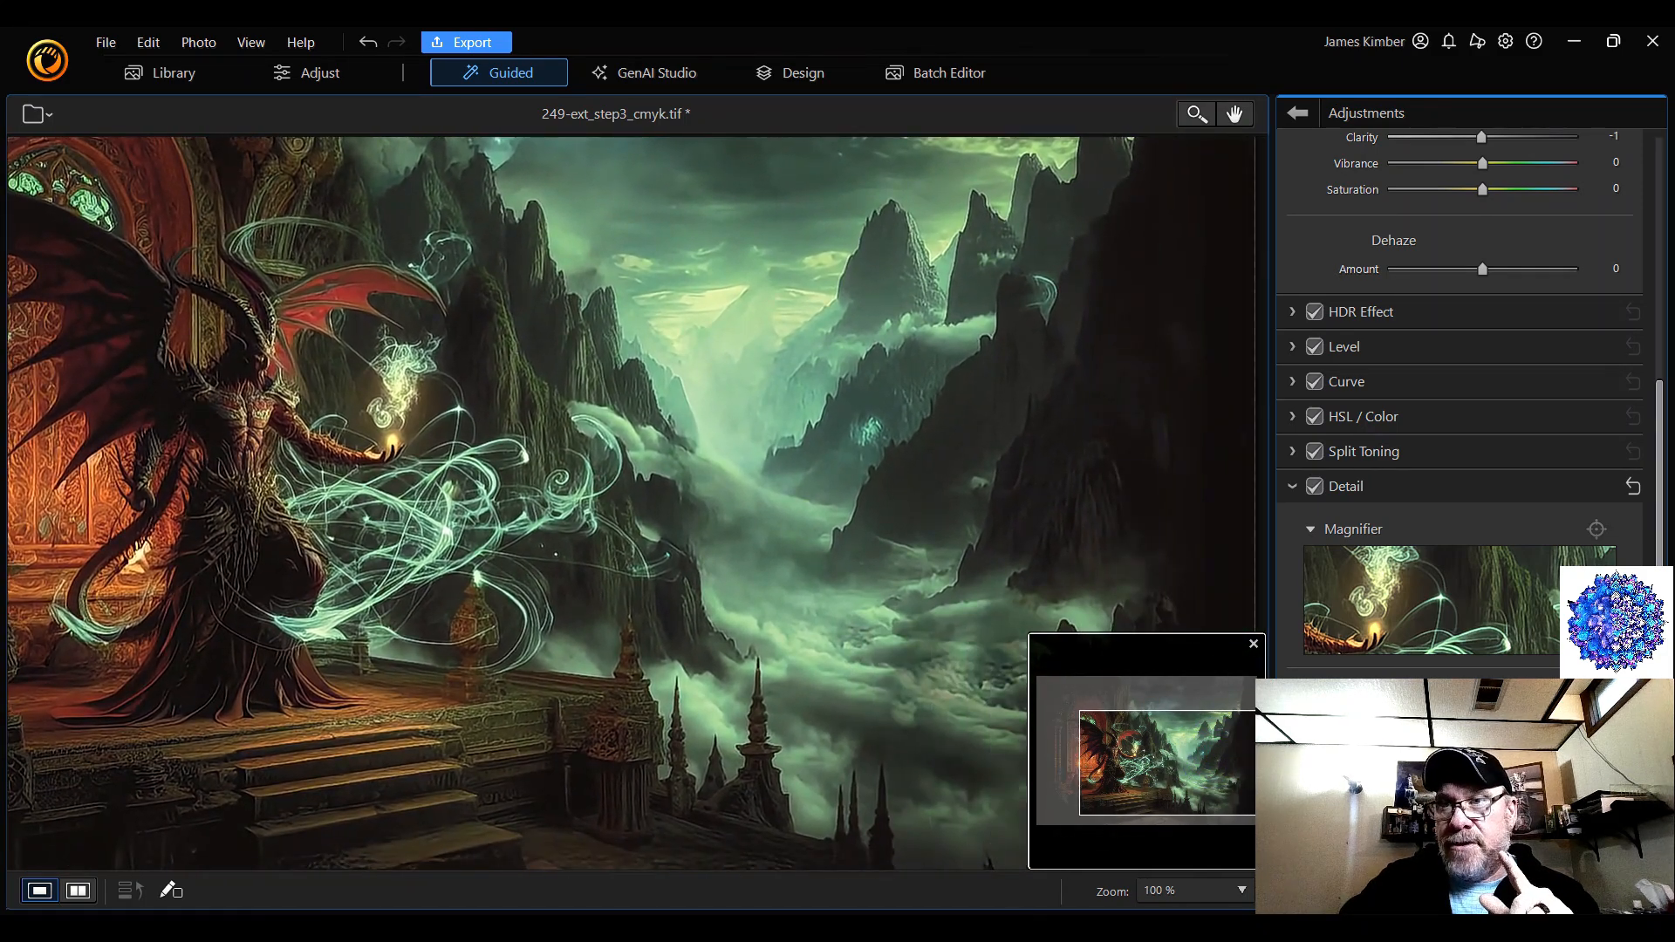
- Set the Clarity to 65 in the Tone adjustments
left_click_drag(1659, 698, 1660, 679)
scroll(1640, 441, "up", 6)
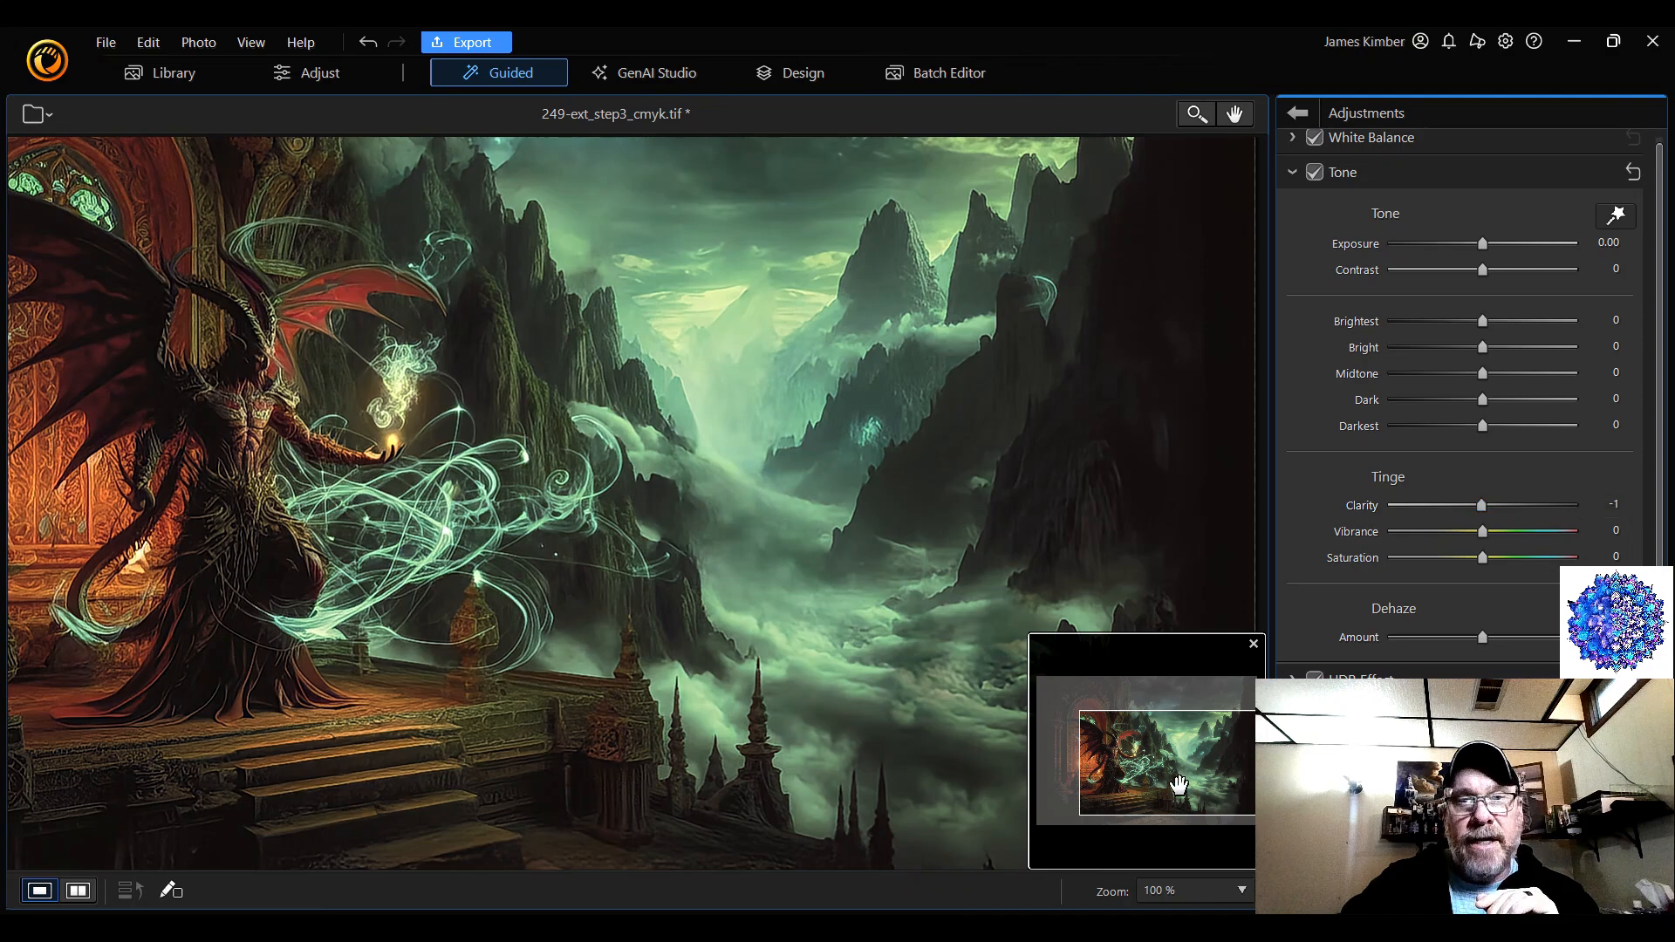
left_click_drag(1171, 769, 1150, 737)
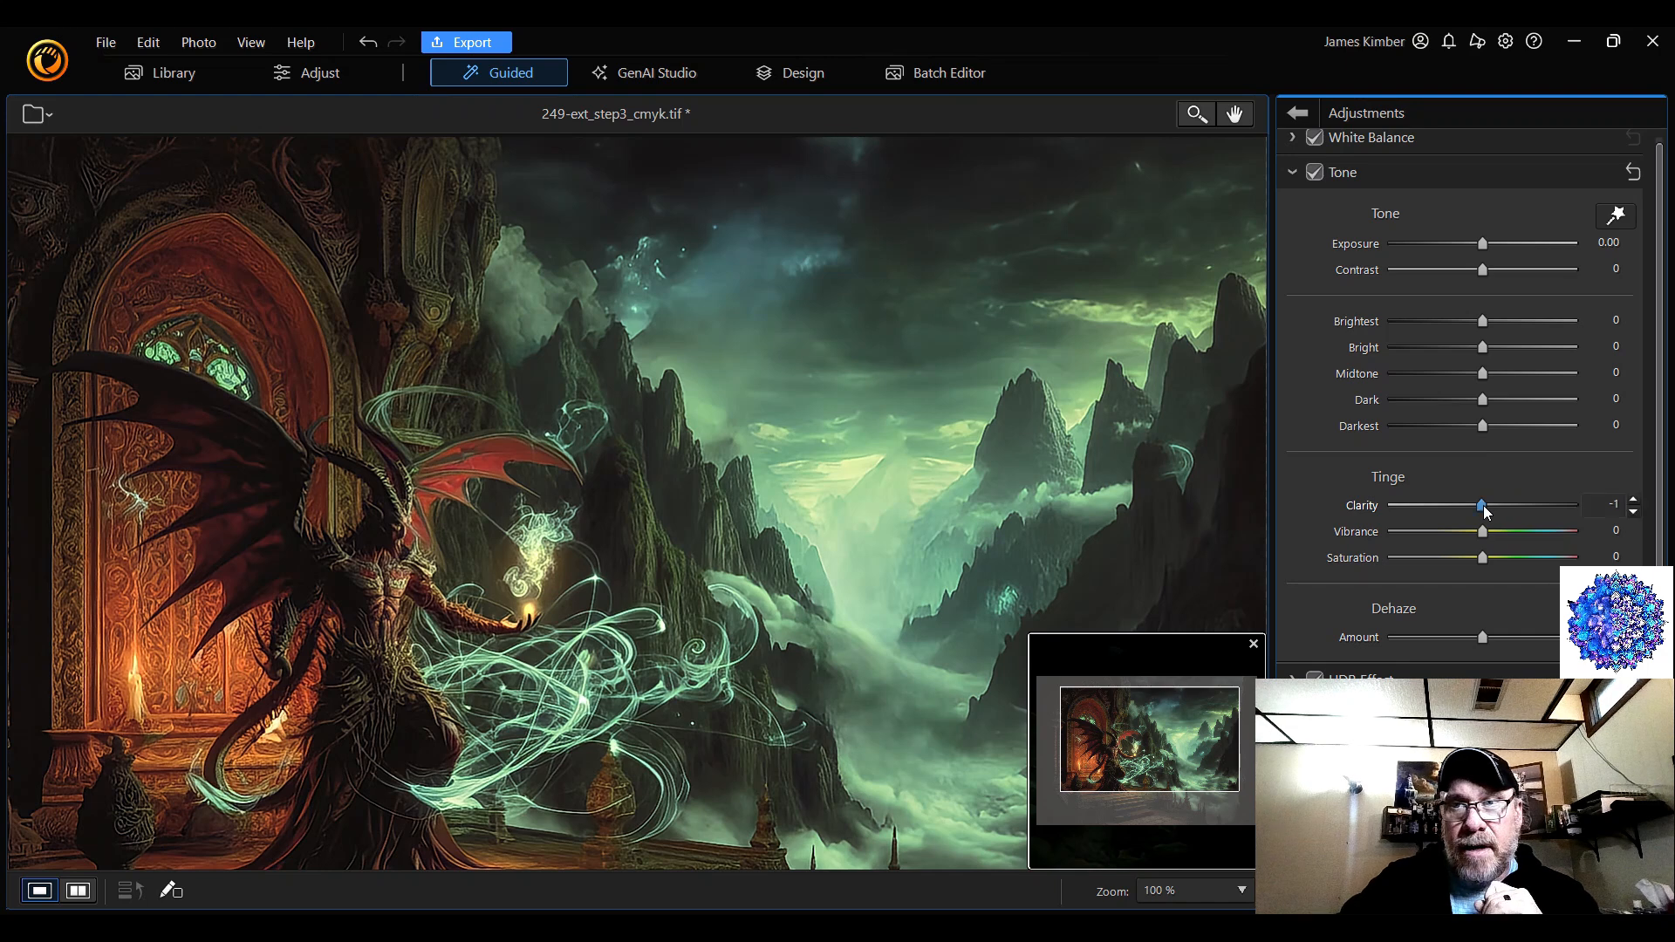
mouse_move(1485, 510)
left_mouse_down()
mouse_move(1391, 515)
mouse_move(1473, 520)
left_mouse_up()
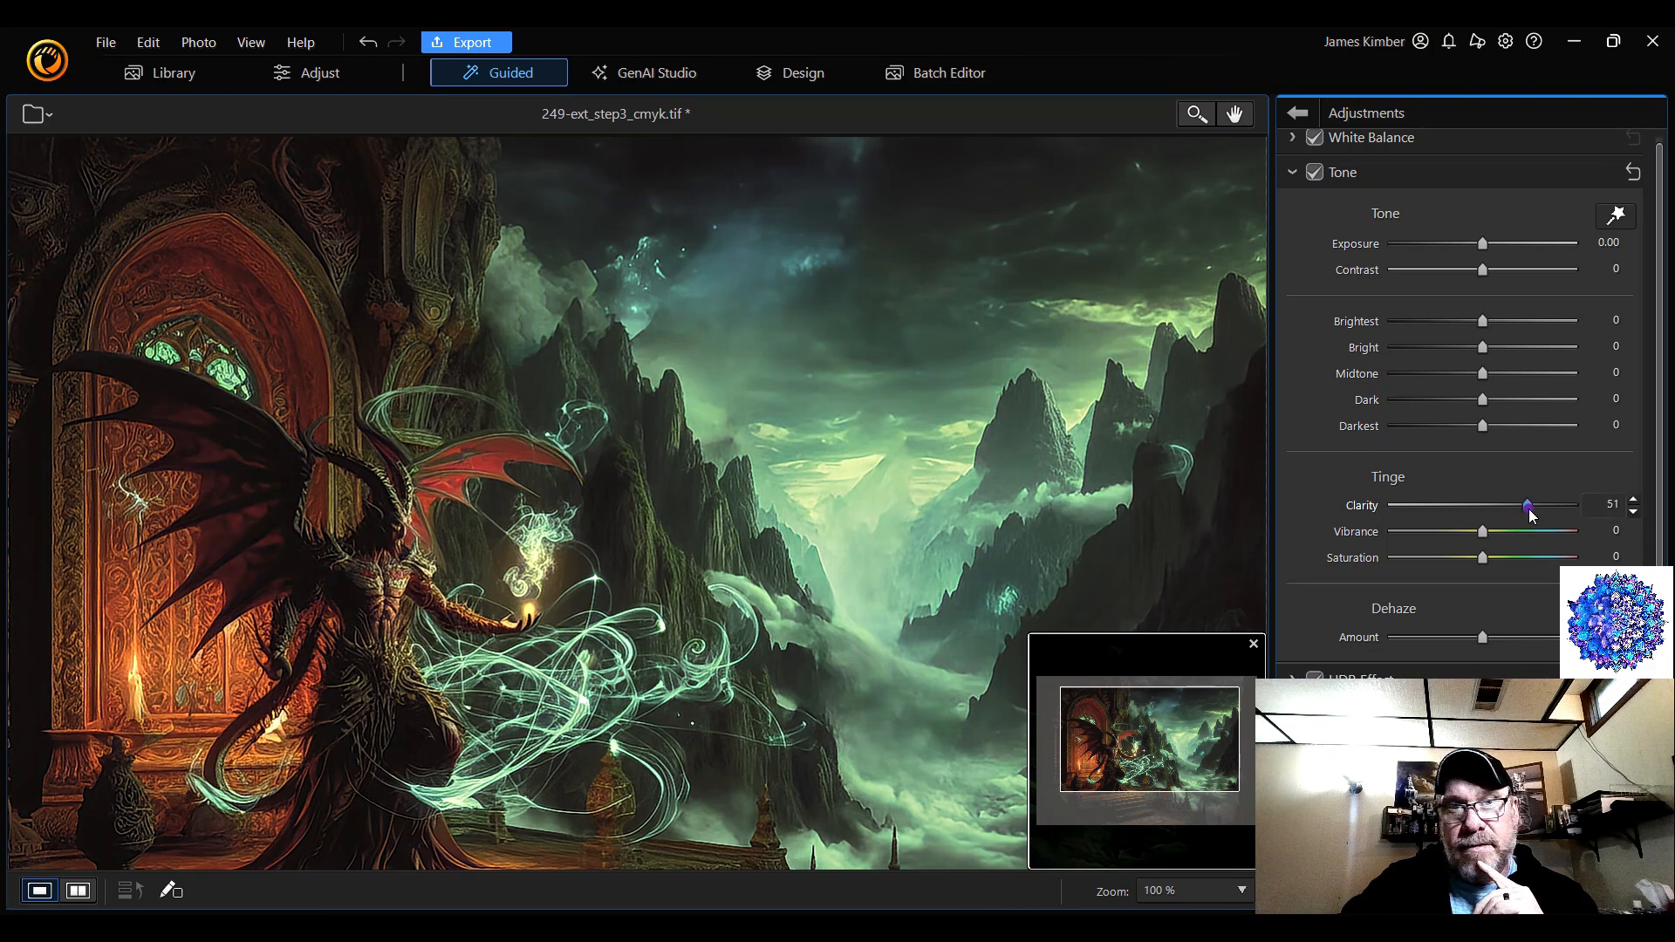
mouse_move(1527, 508)
left_mouse_down()
mouse_move(1421, 522)
mouse_move(1552, 511)
mouse_move(1442, 511)
mouse_move(1538, 514)
left_mouse_up()
left_click(1633, 498)
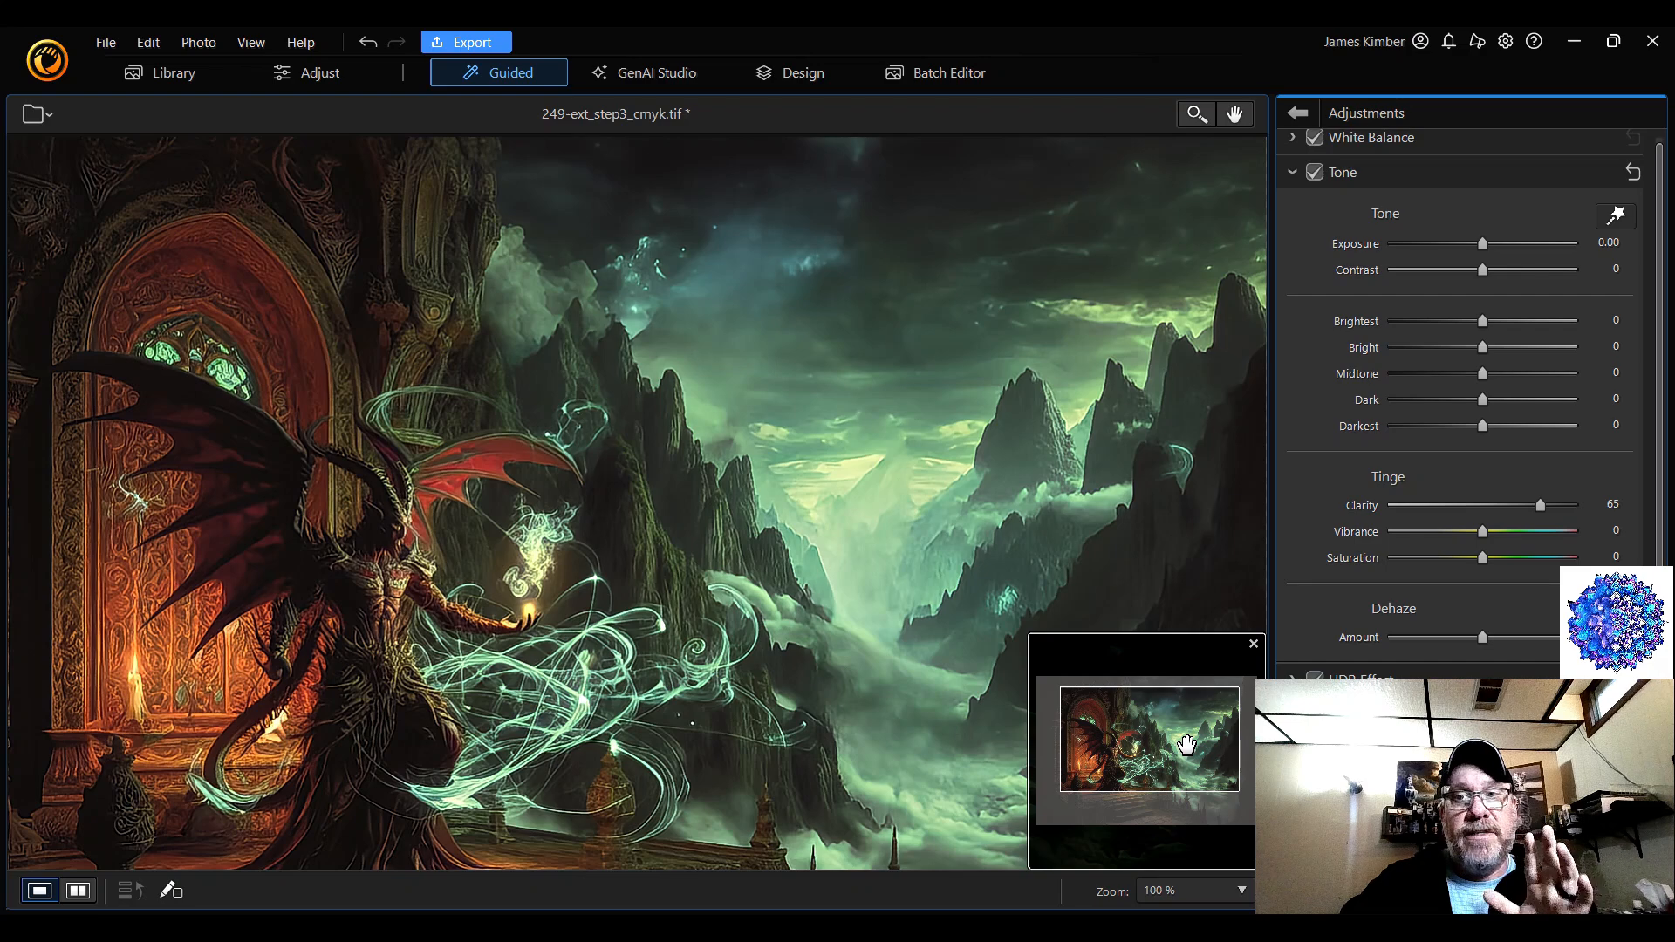
- Try a Tone Contrast of -100 and inspect the winged figure at 200% zoom
mouse_move(1152, 737)
left_mouse_down()
mouse_move(1146, 772)
mouse_move(1168, 727)
mouse_move(1135, 715)
mouse_move(1196, 748)
mouse_move(1156, 758)
left_mouse_up()
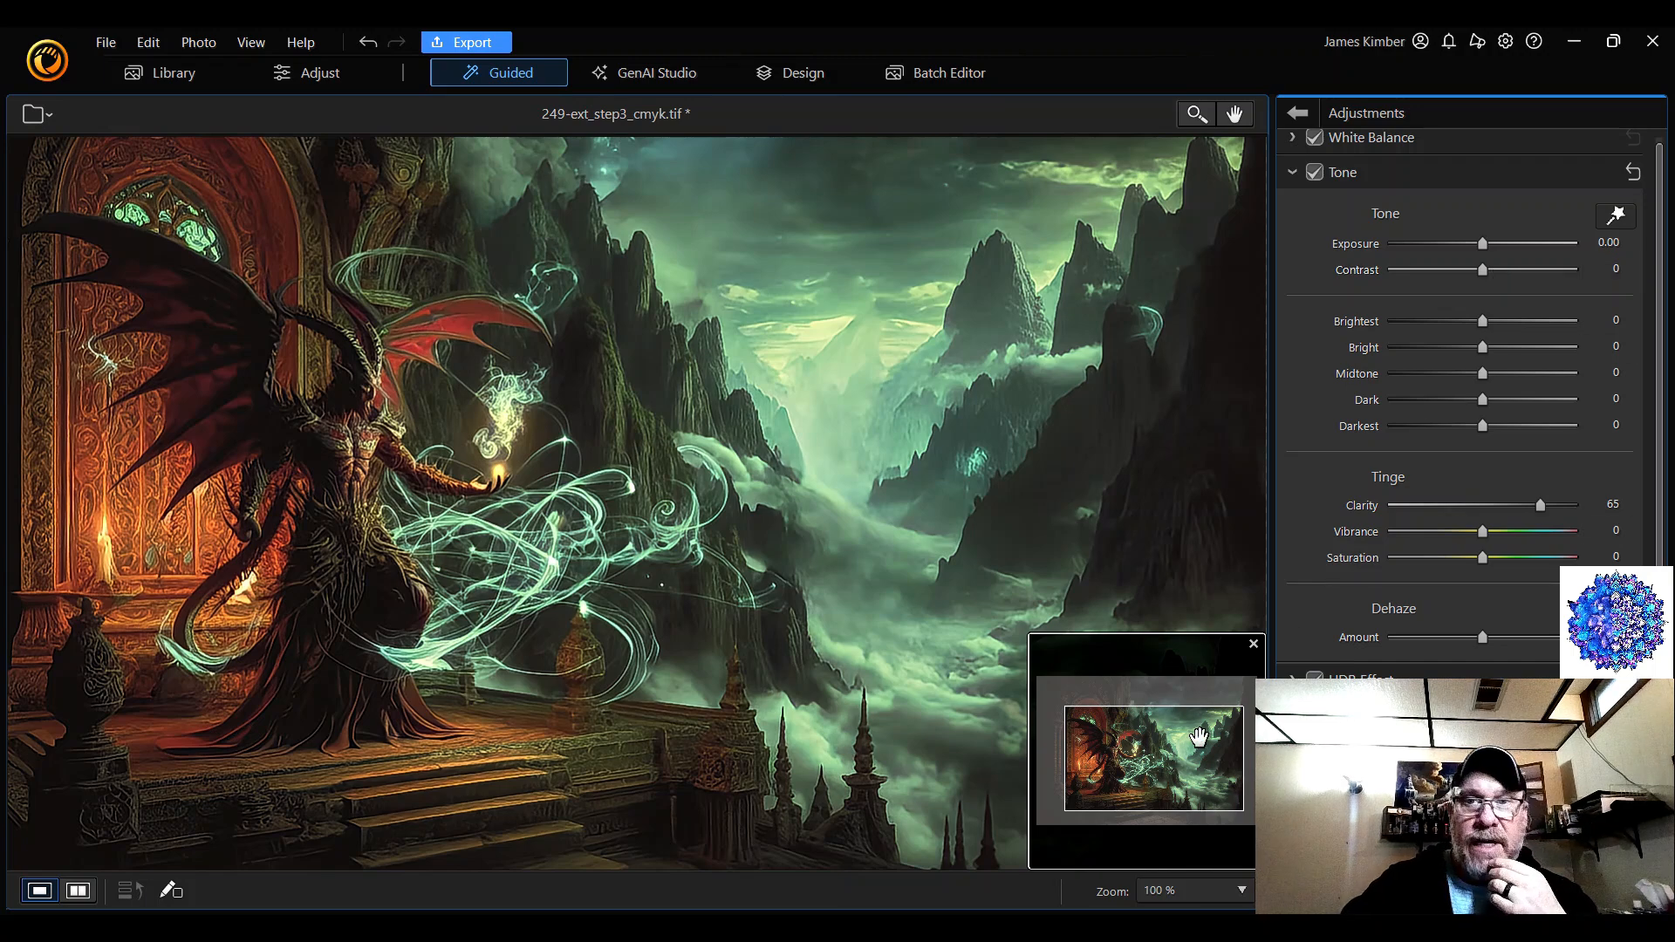
mouse_move(1158, 756)
left_mouse_down()
mouse_move(1174, 750)
mouse_move(1151, 723)
left_mouse_up()
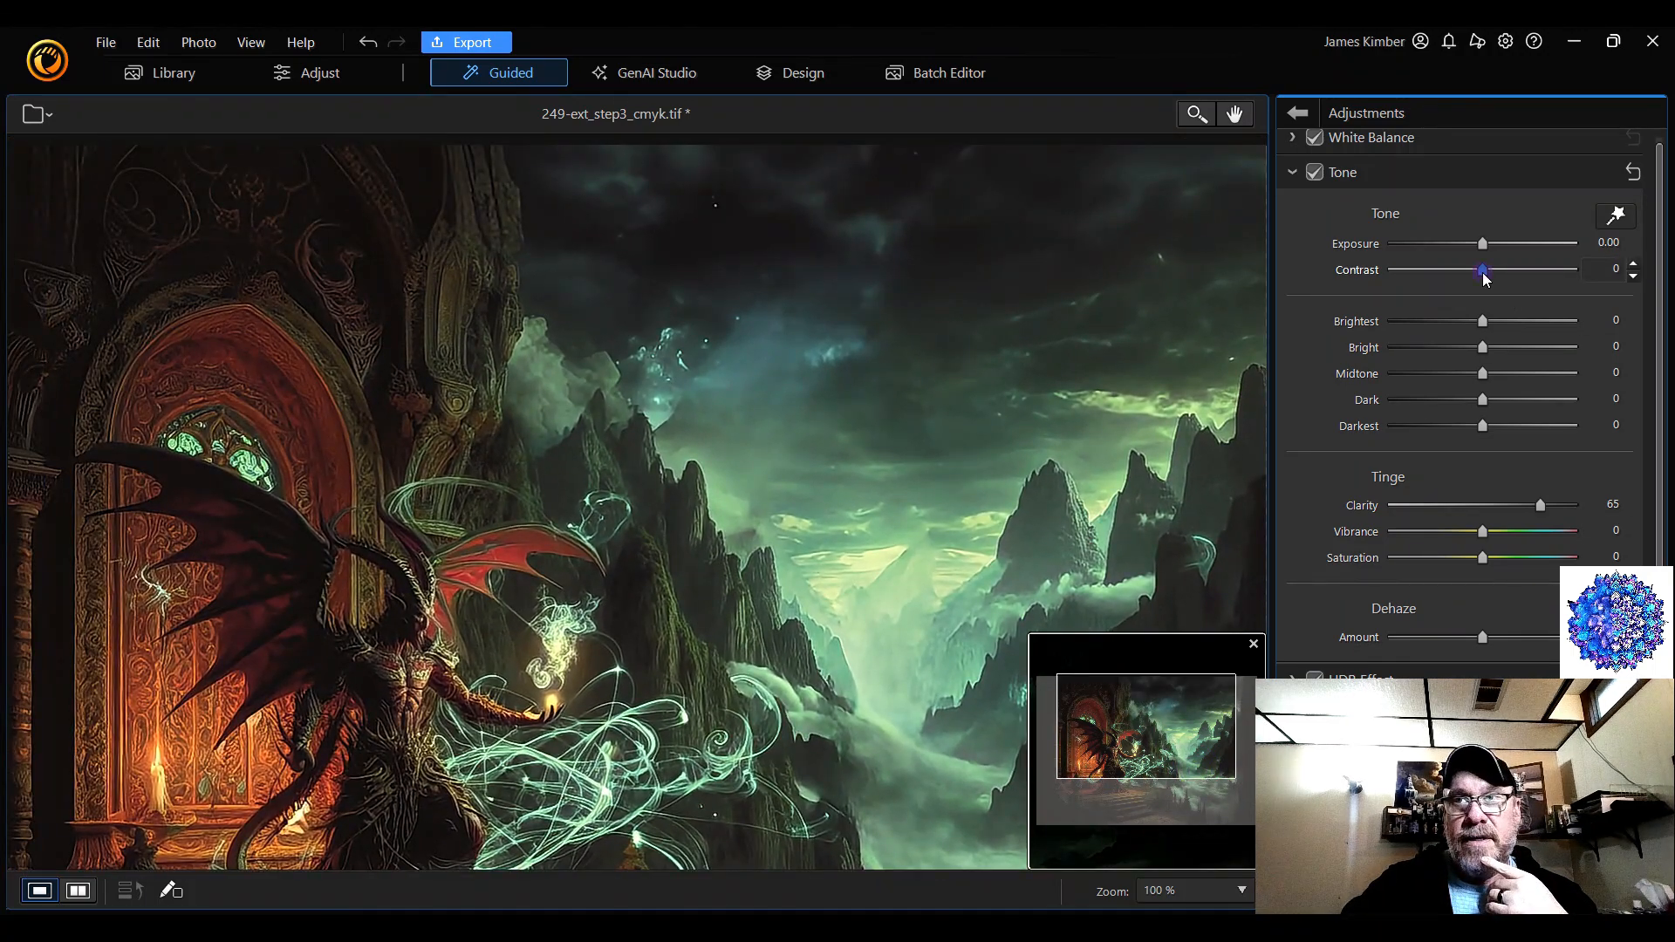
left_click_drag(1491, 278, 1431, 280)
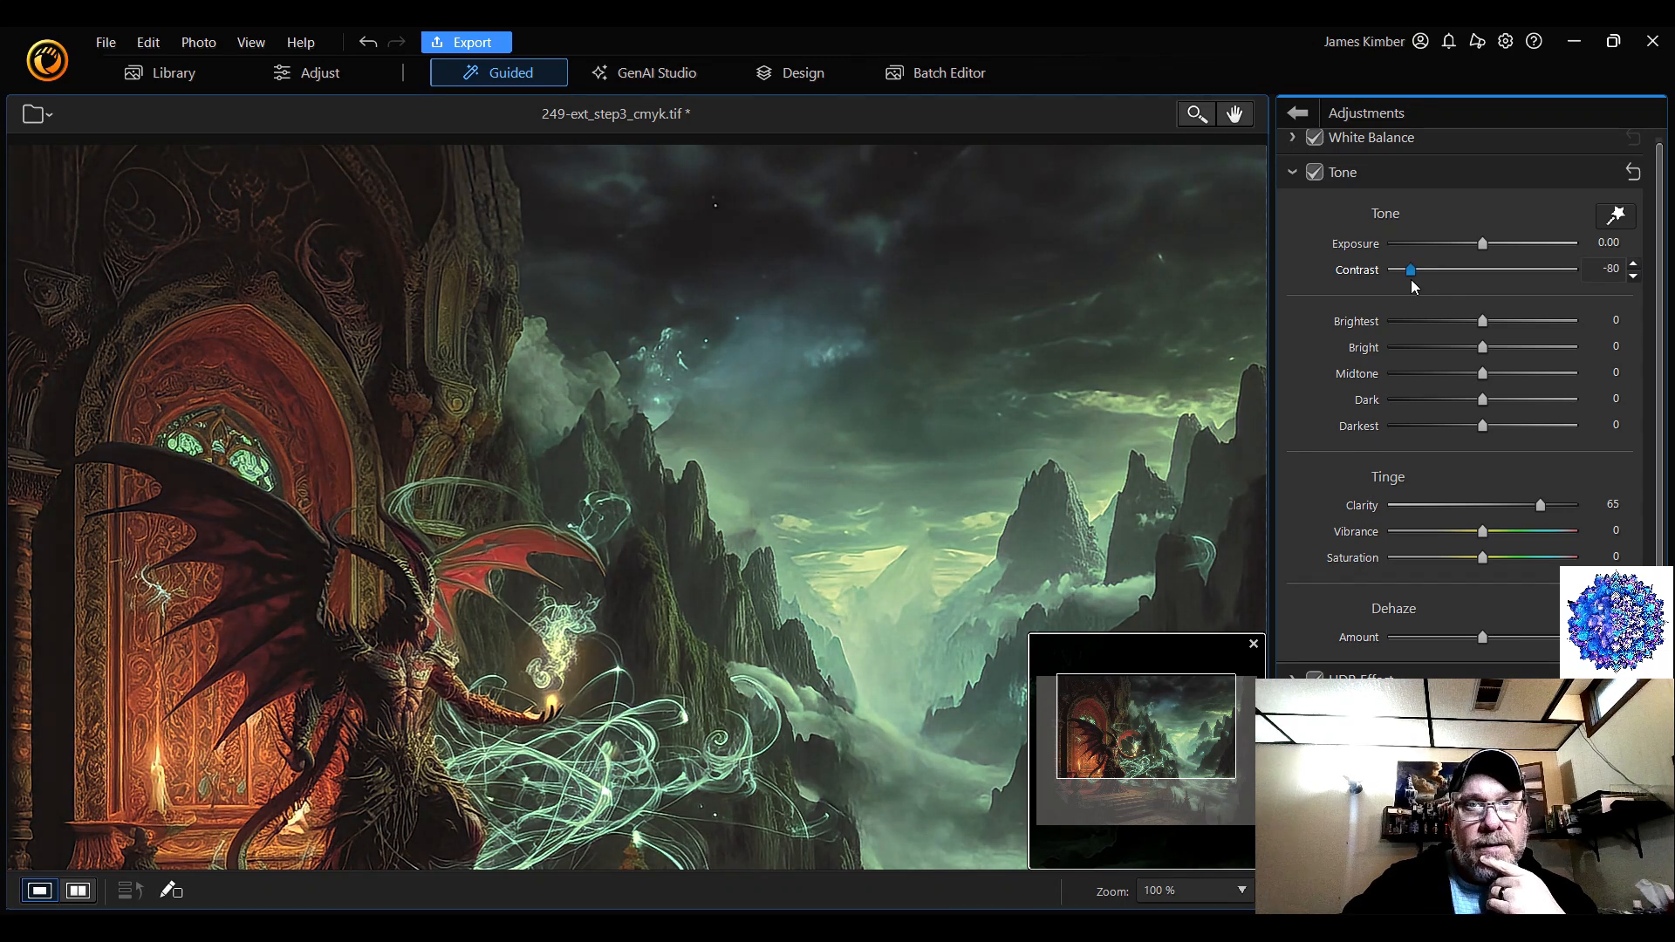
left_click_drag(1414, 287, 1408, 287)
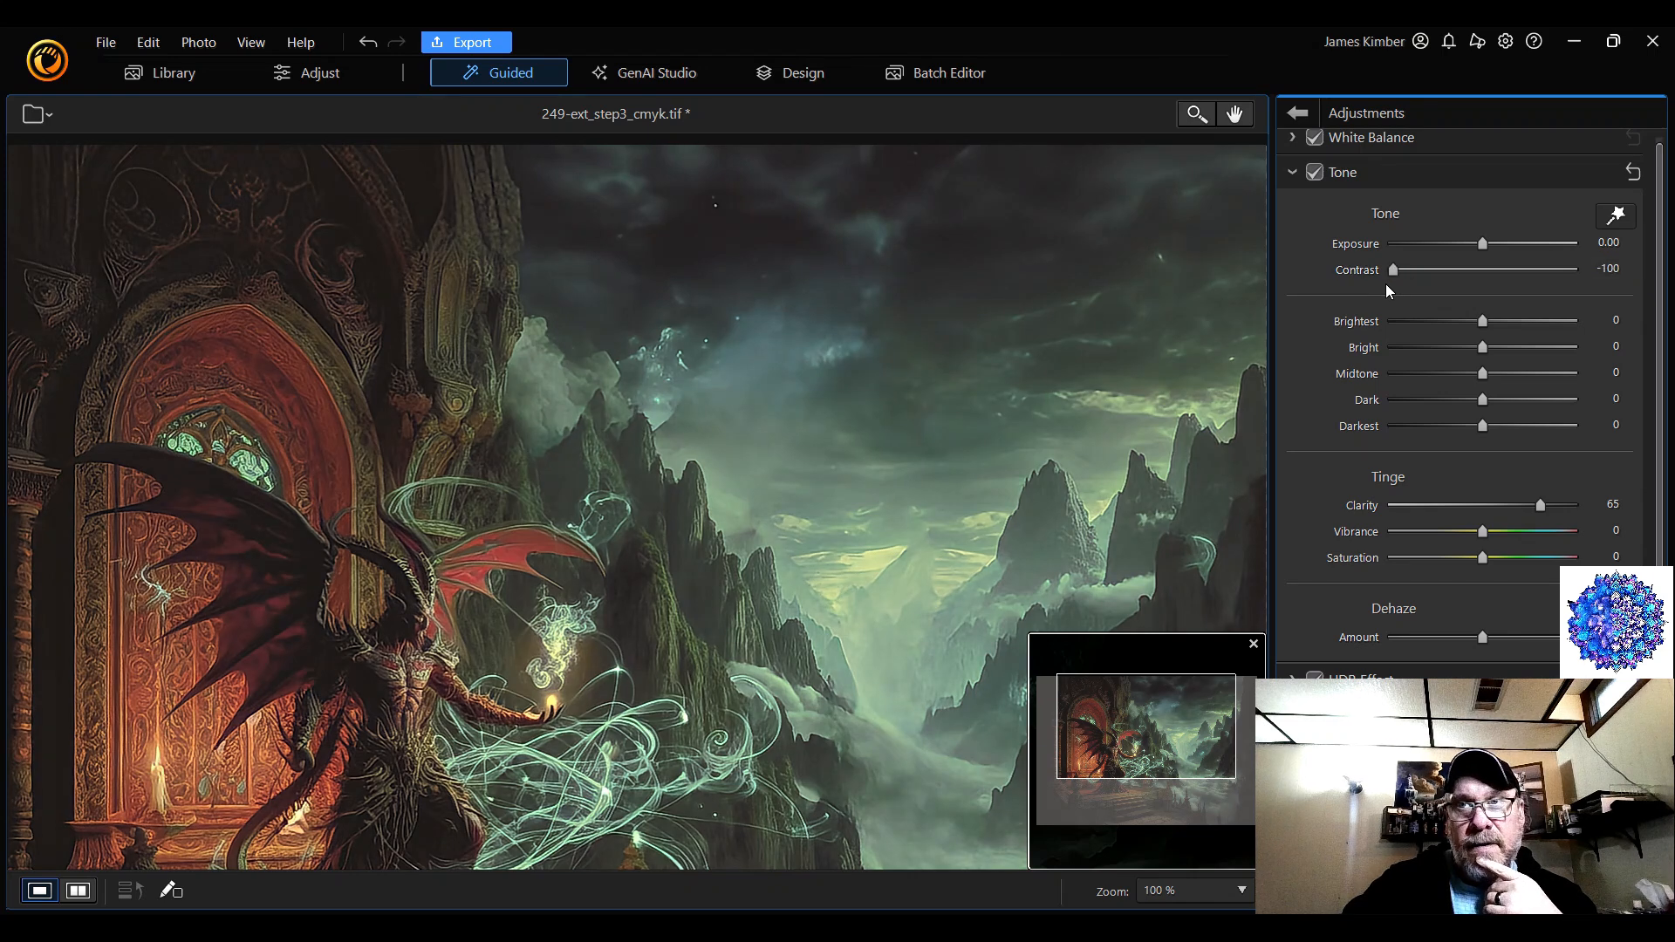
left_click(1191, 887)
left_click(1198, 618)
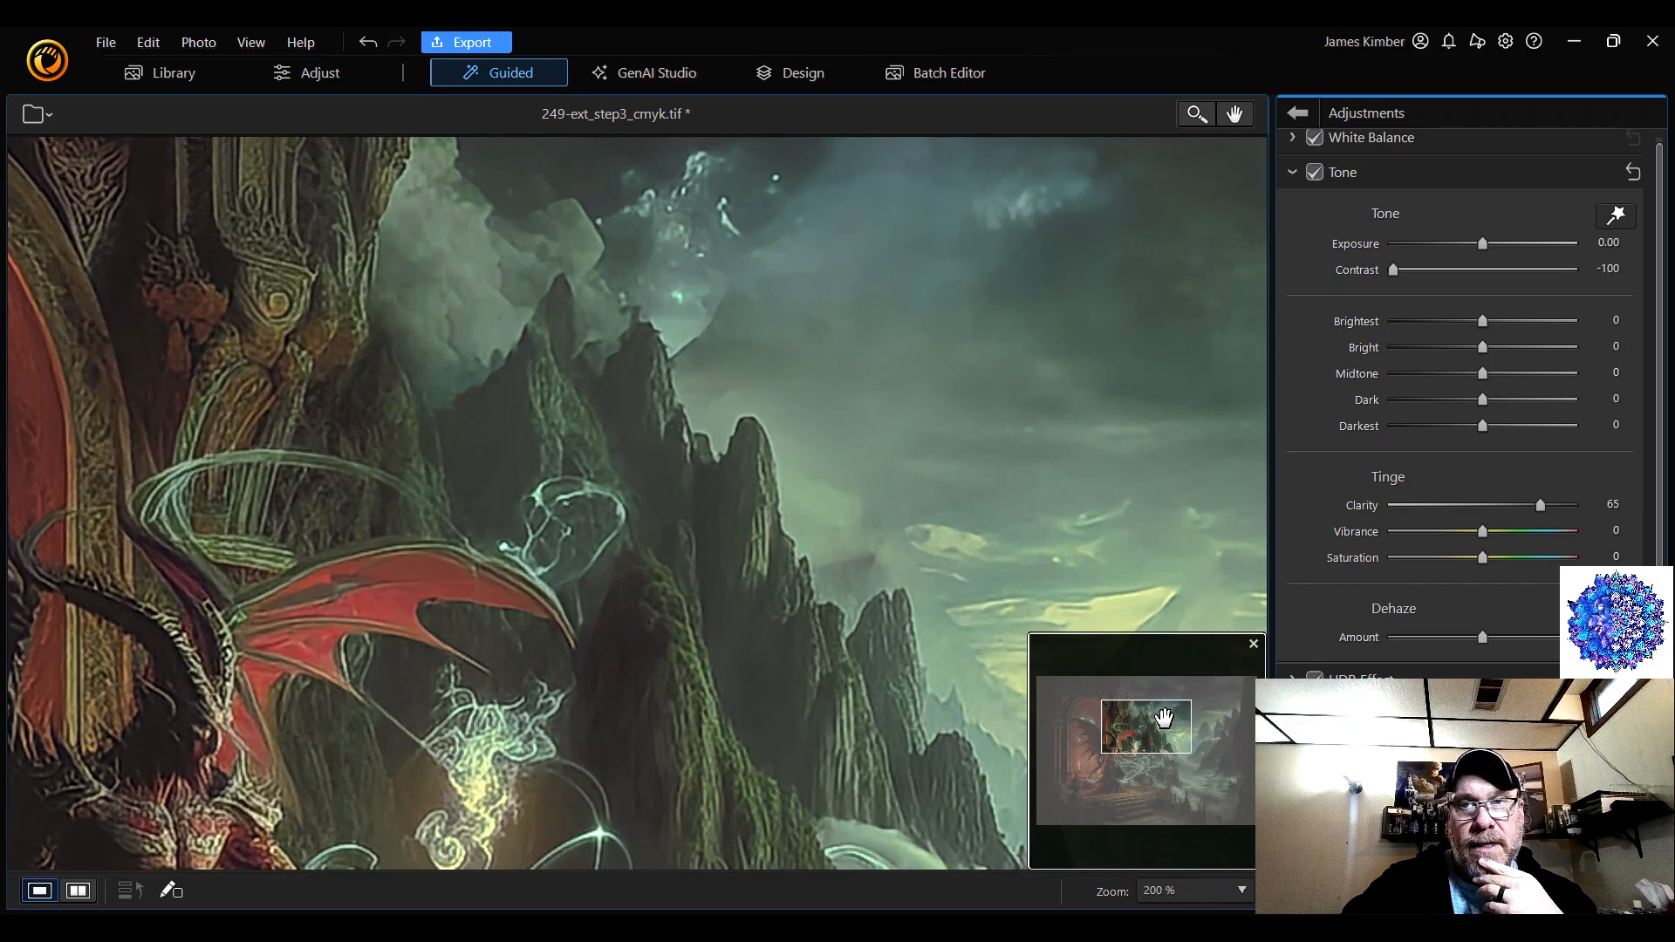
left_click_drag(1165, 720, 1128, 751)
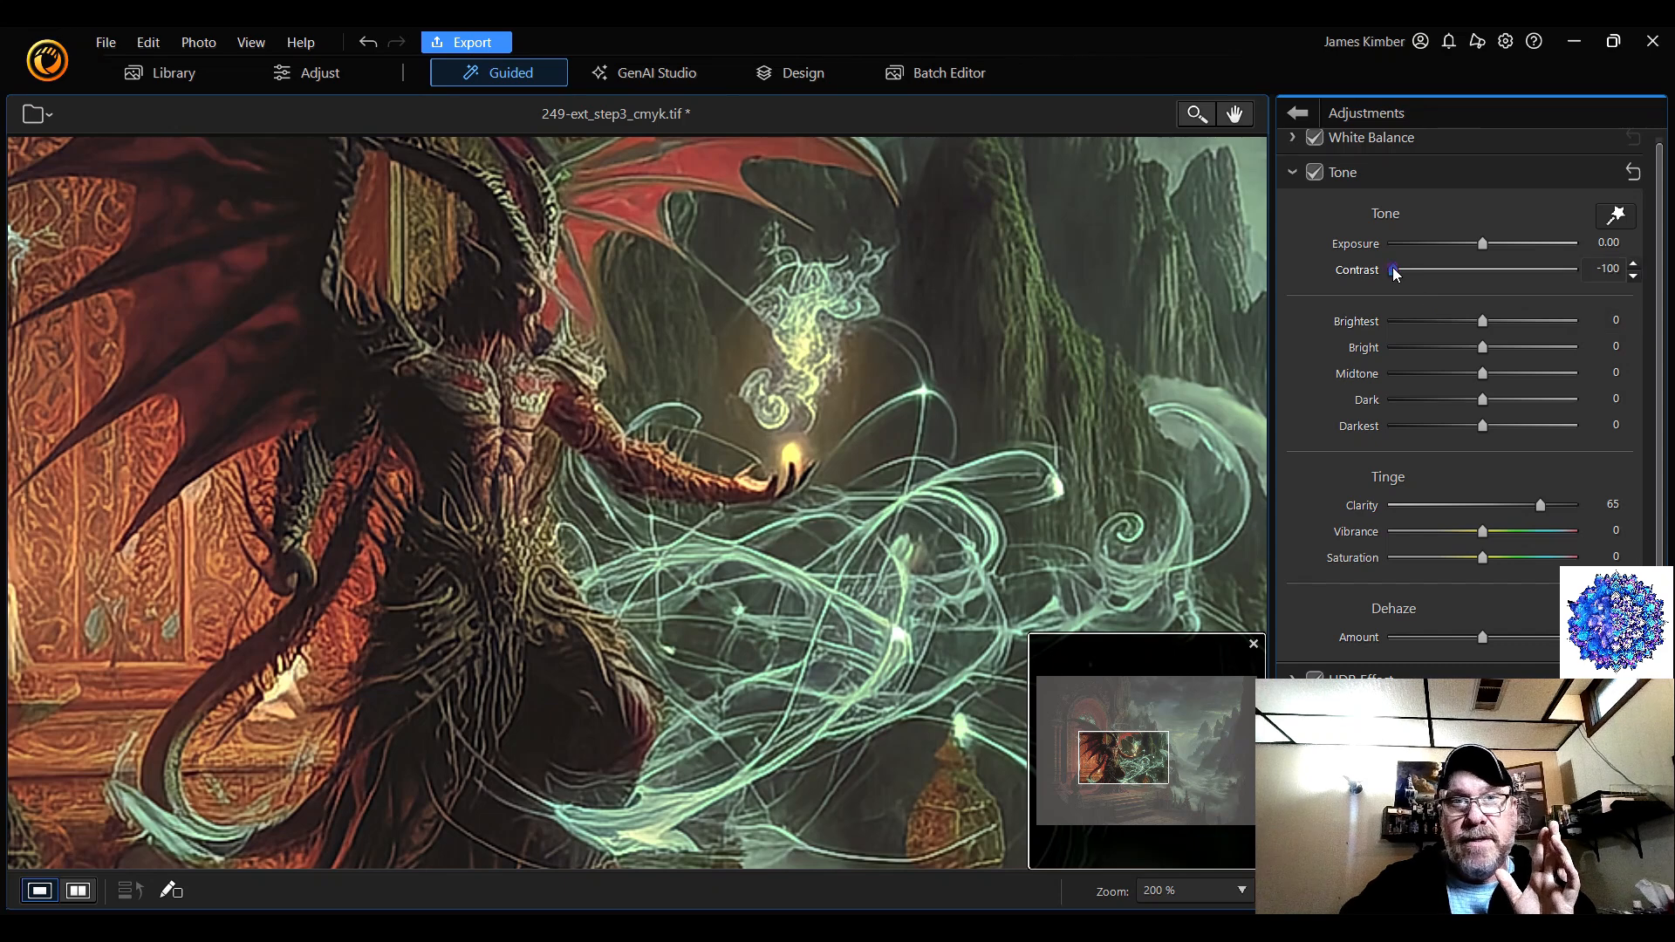
- Set the Tone Contrast to -50, fit the whole image in view and leave the Adjustments
left_click_drag(1394, 272, 1439, 280)
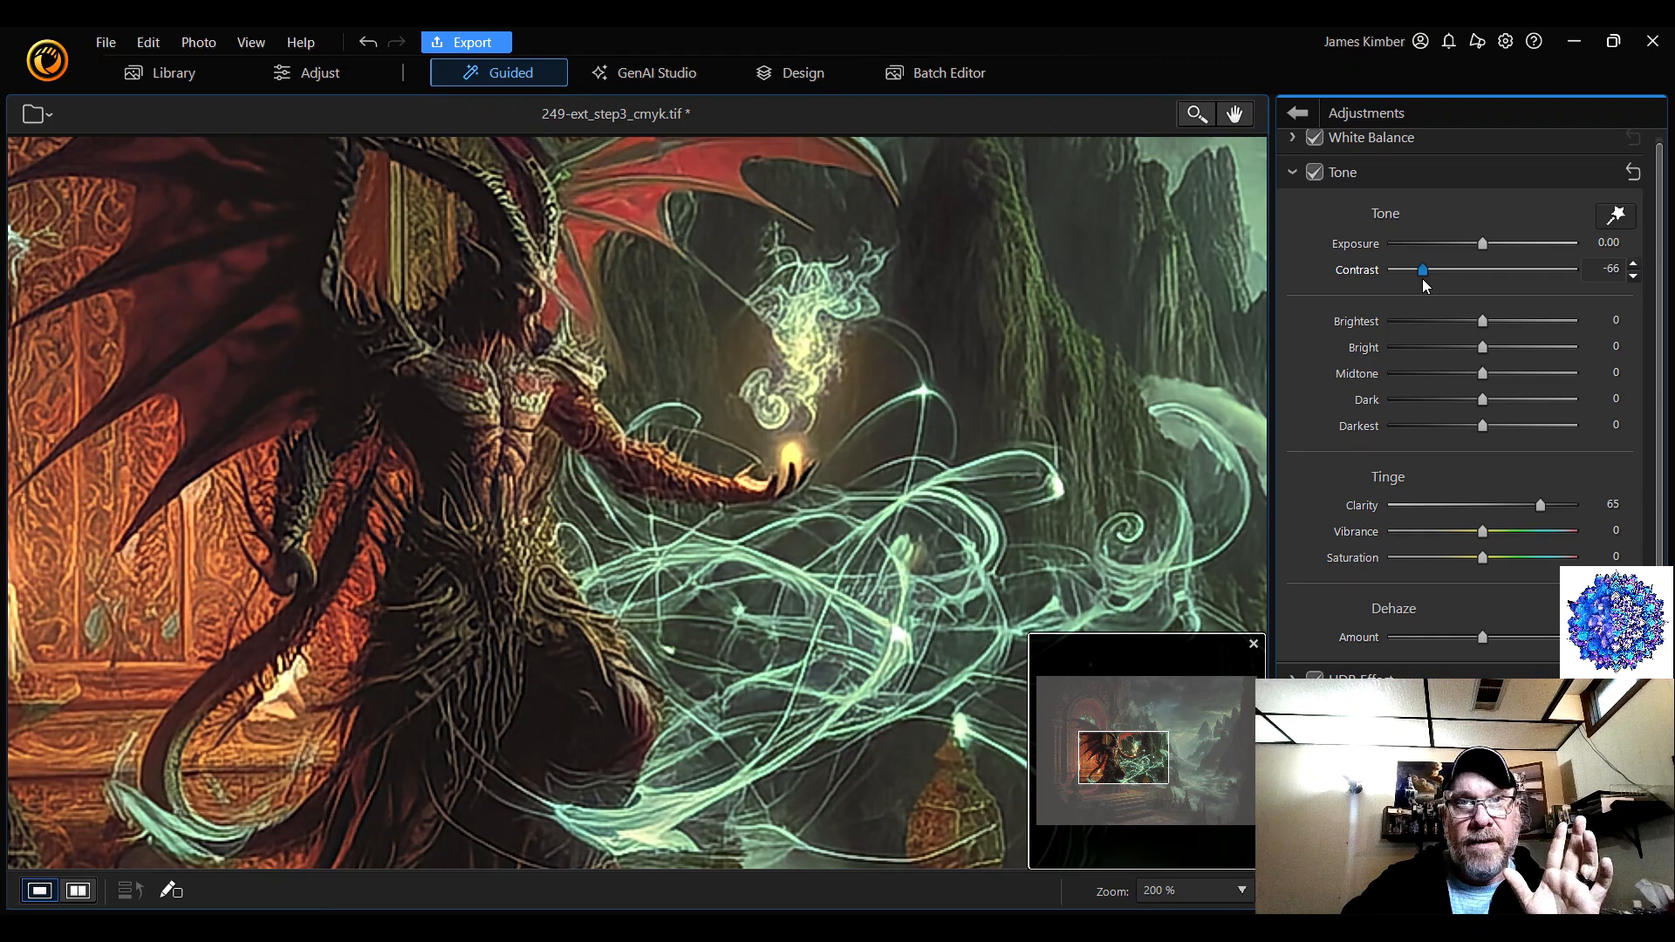
left_click_drag(1424, 282, 1432, 282)
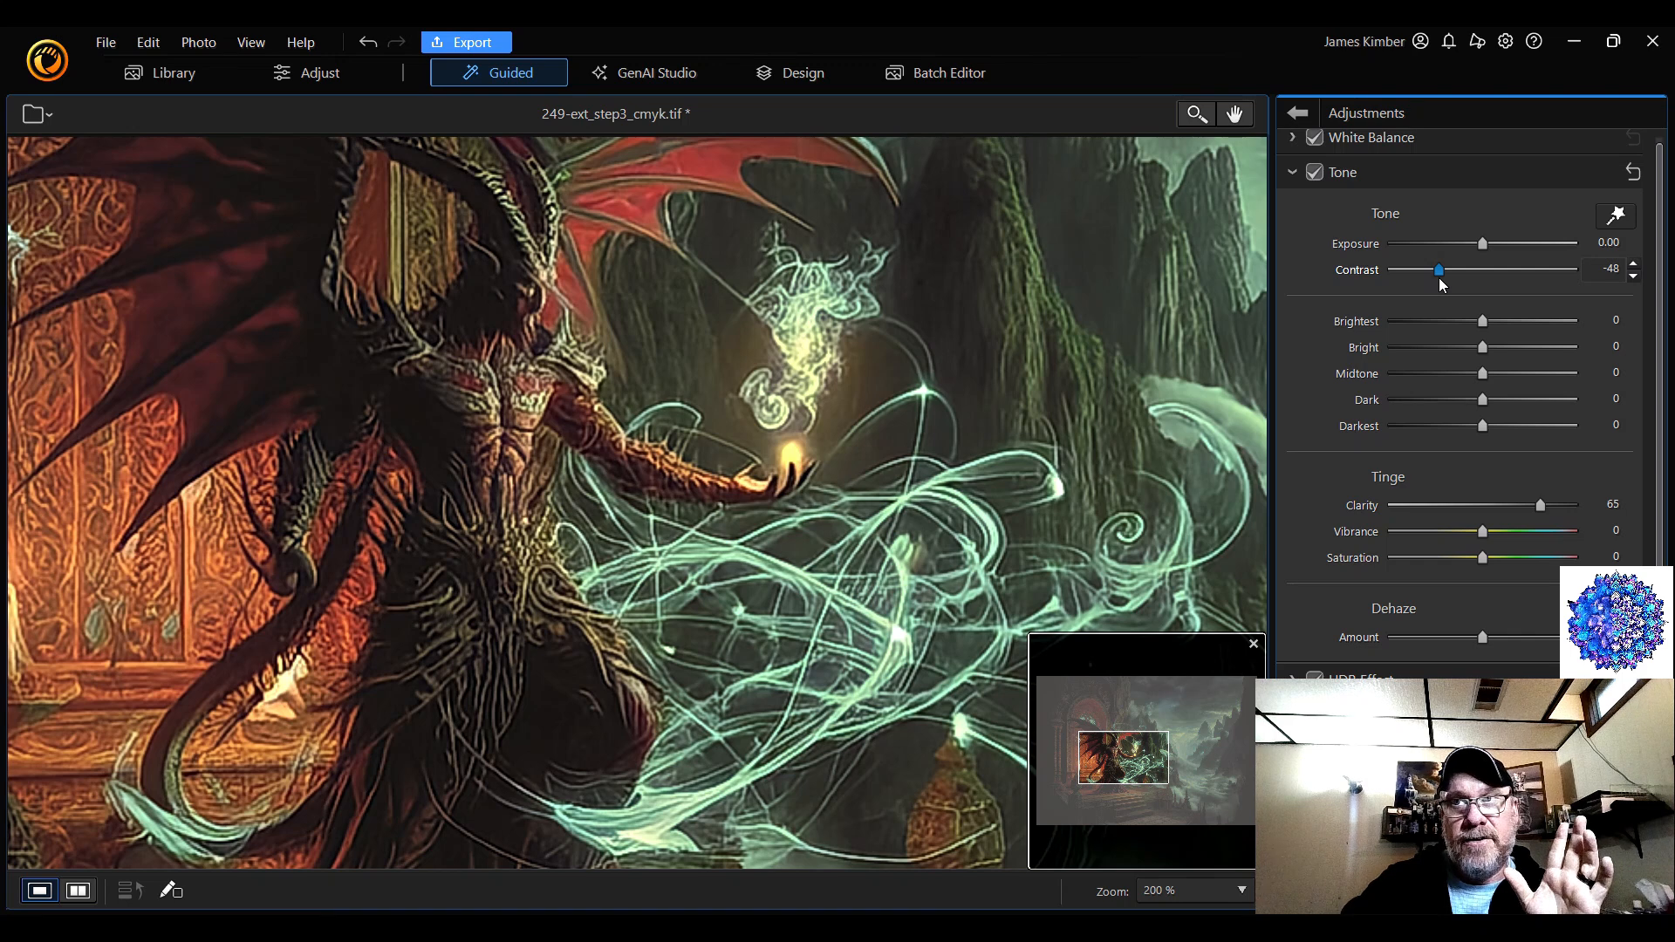
left_click(1632, 265)
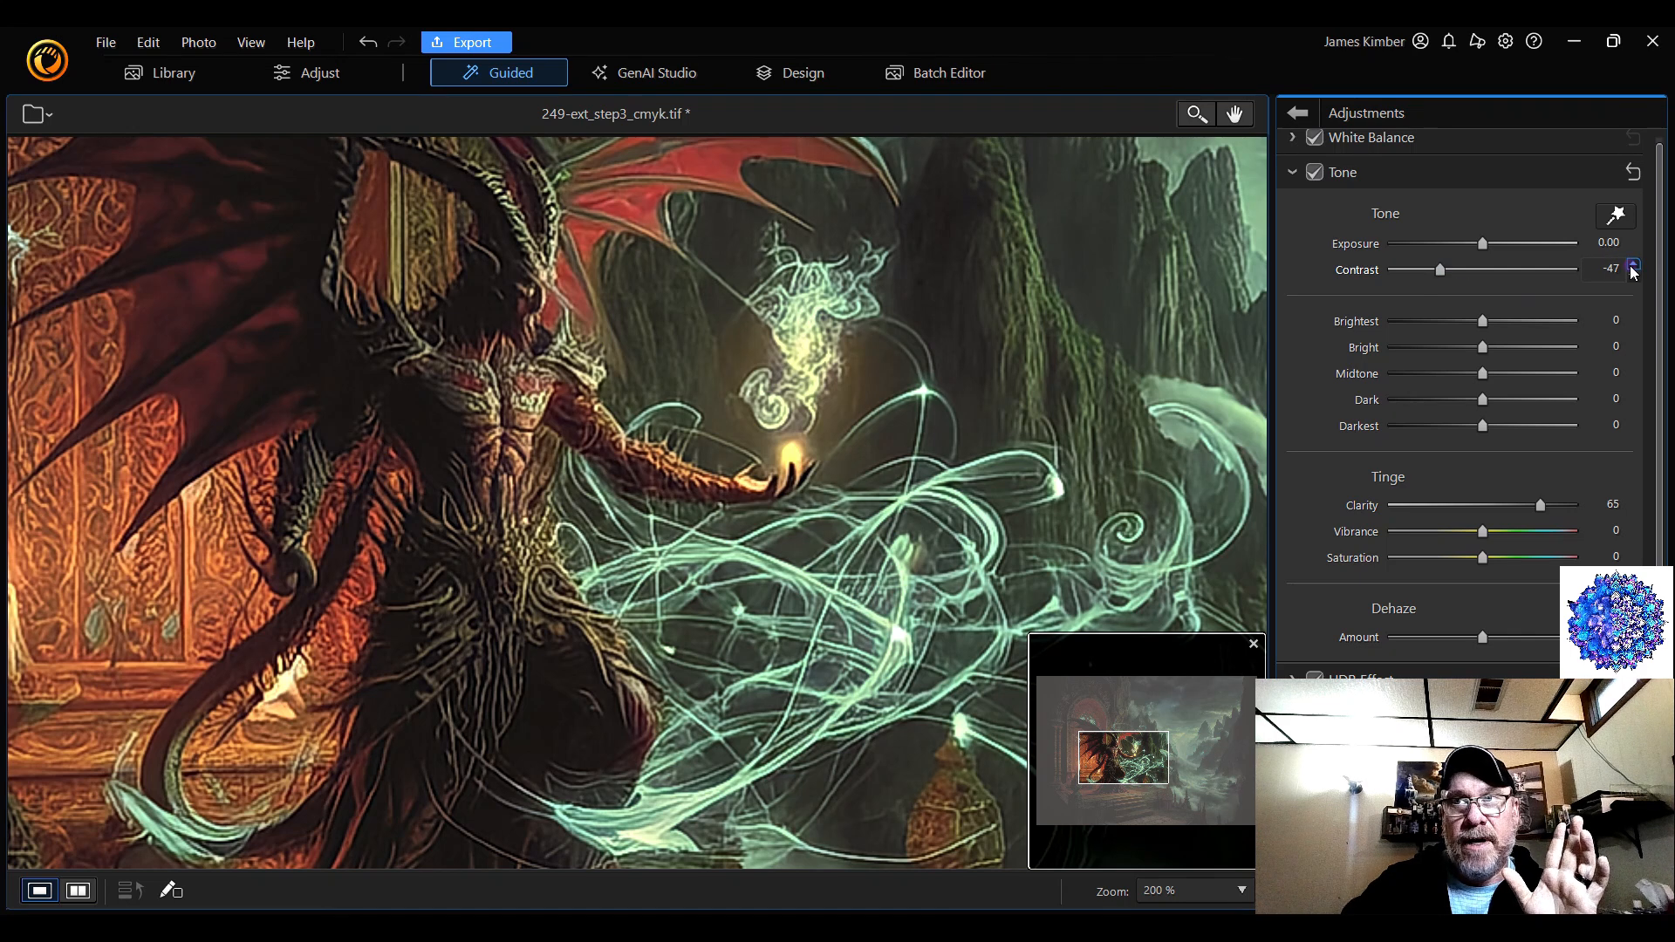
left_click(1632, 265)
left_click(1634, 273)
left_click(1633, 273)
left_click(1633, 274)
left_click(1633, 273)
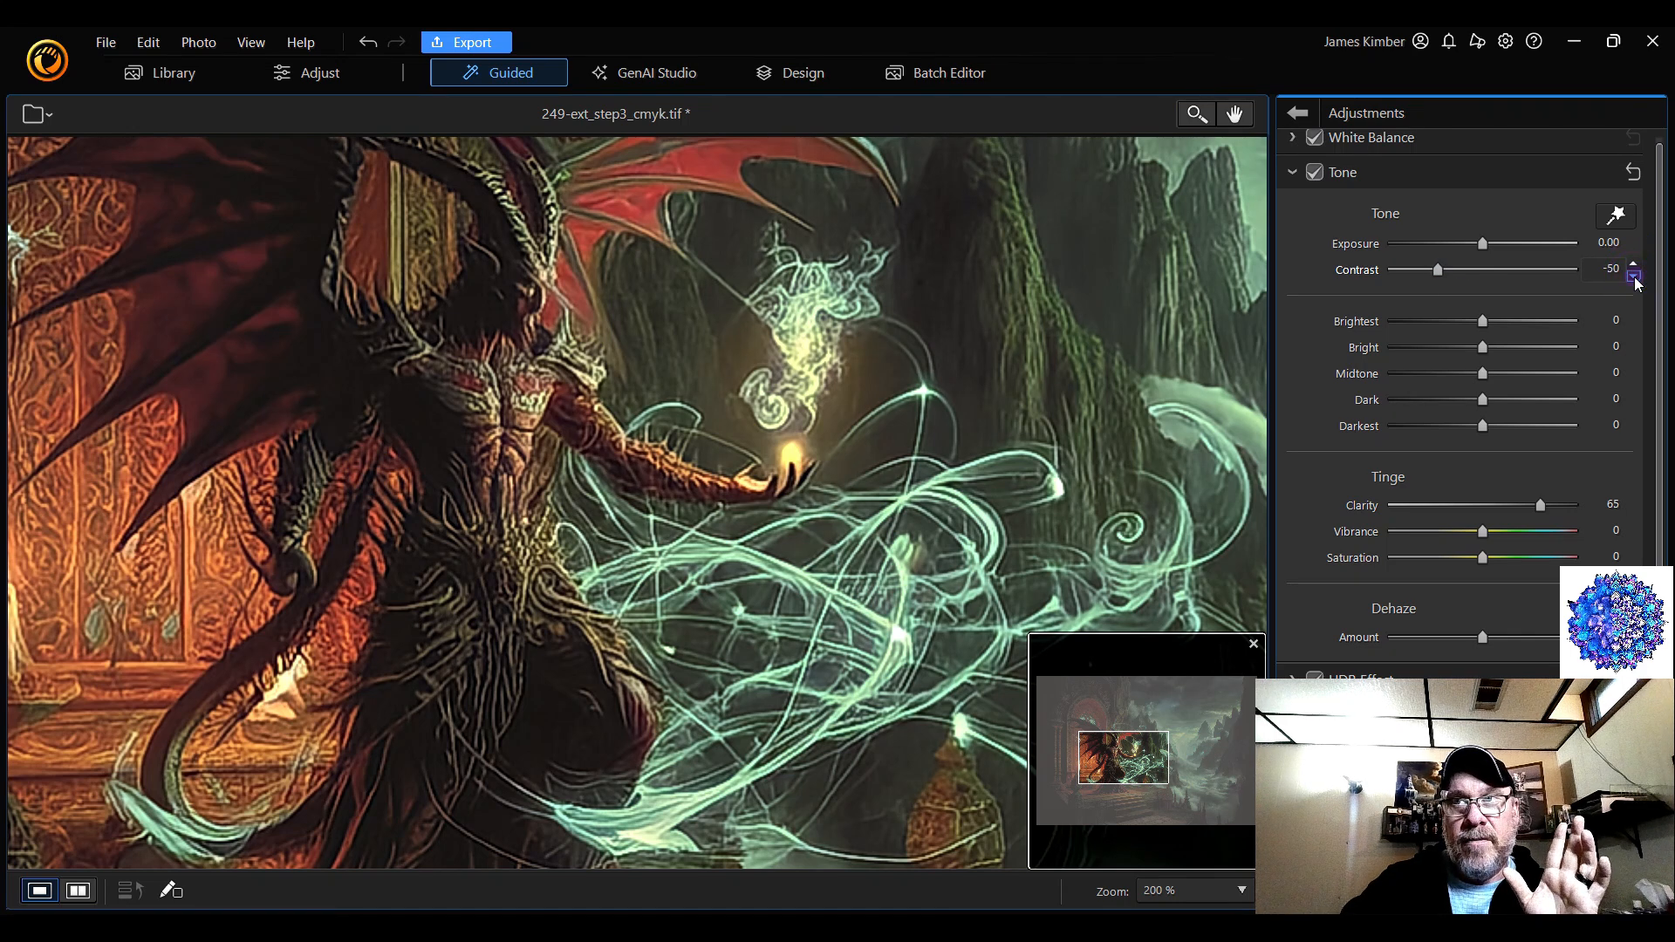
left_click(1194, 890)
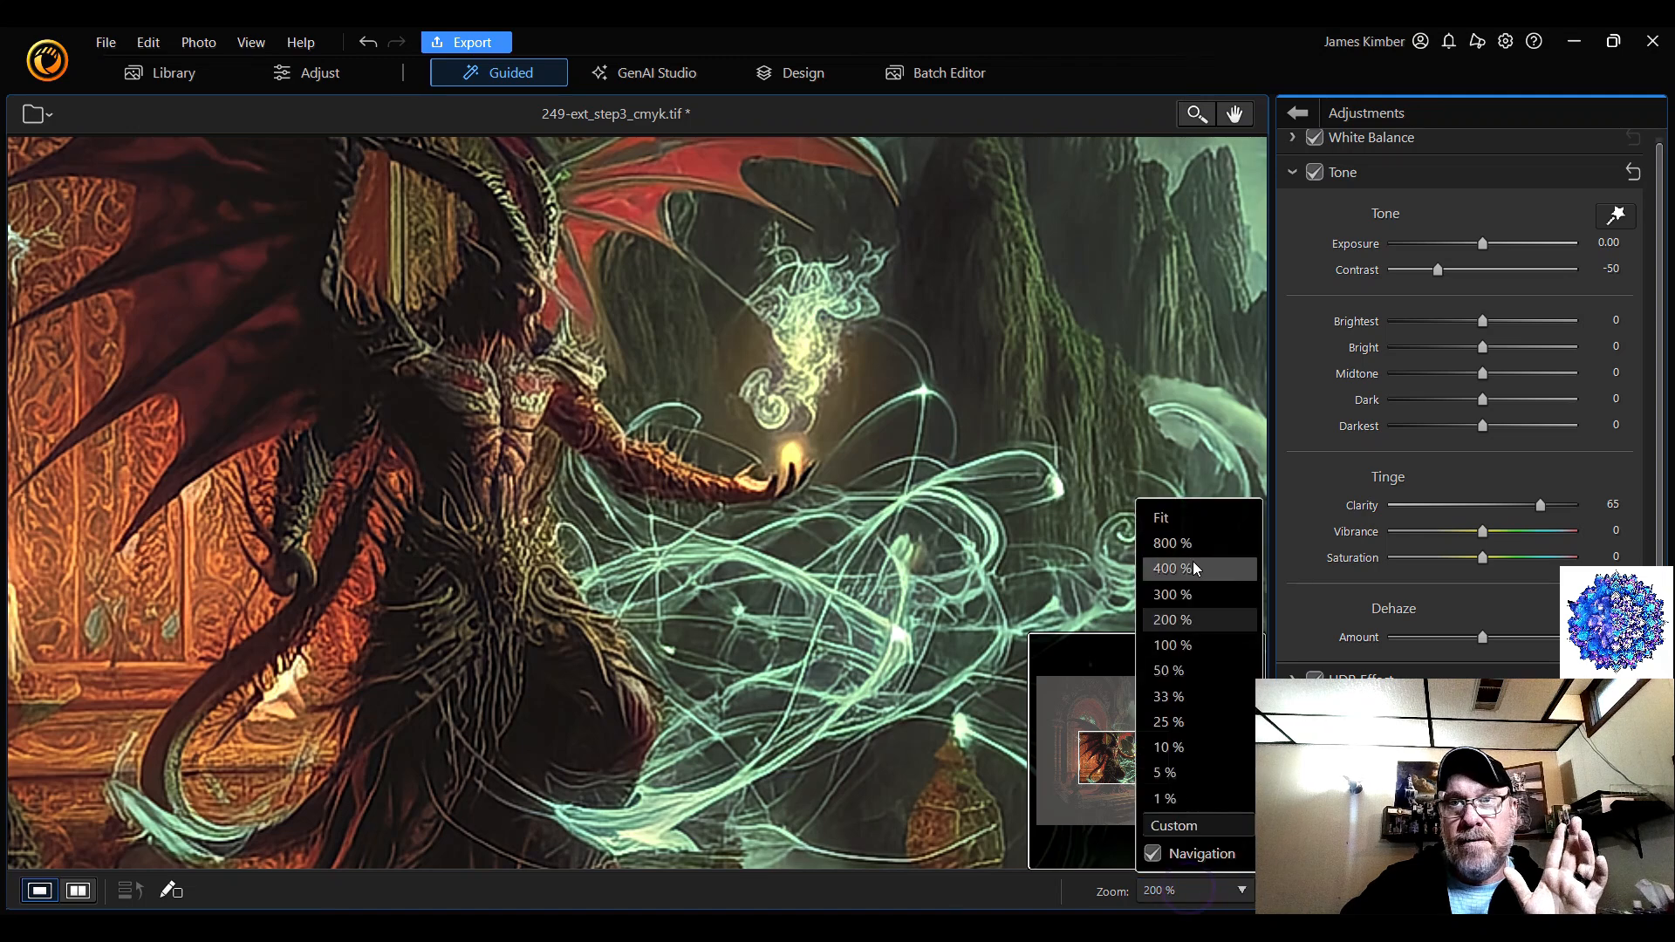
left_click(1192, 518)
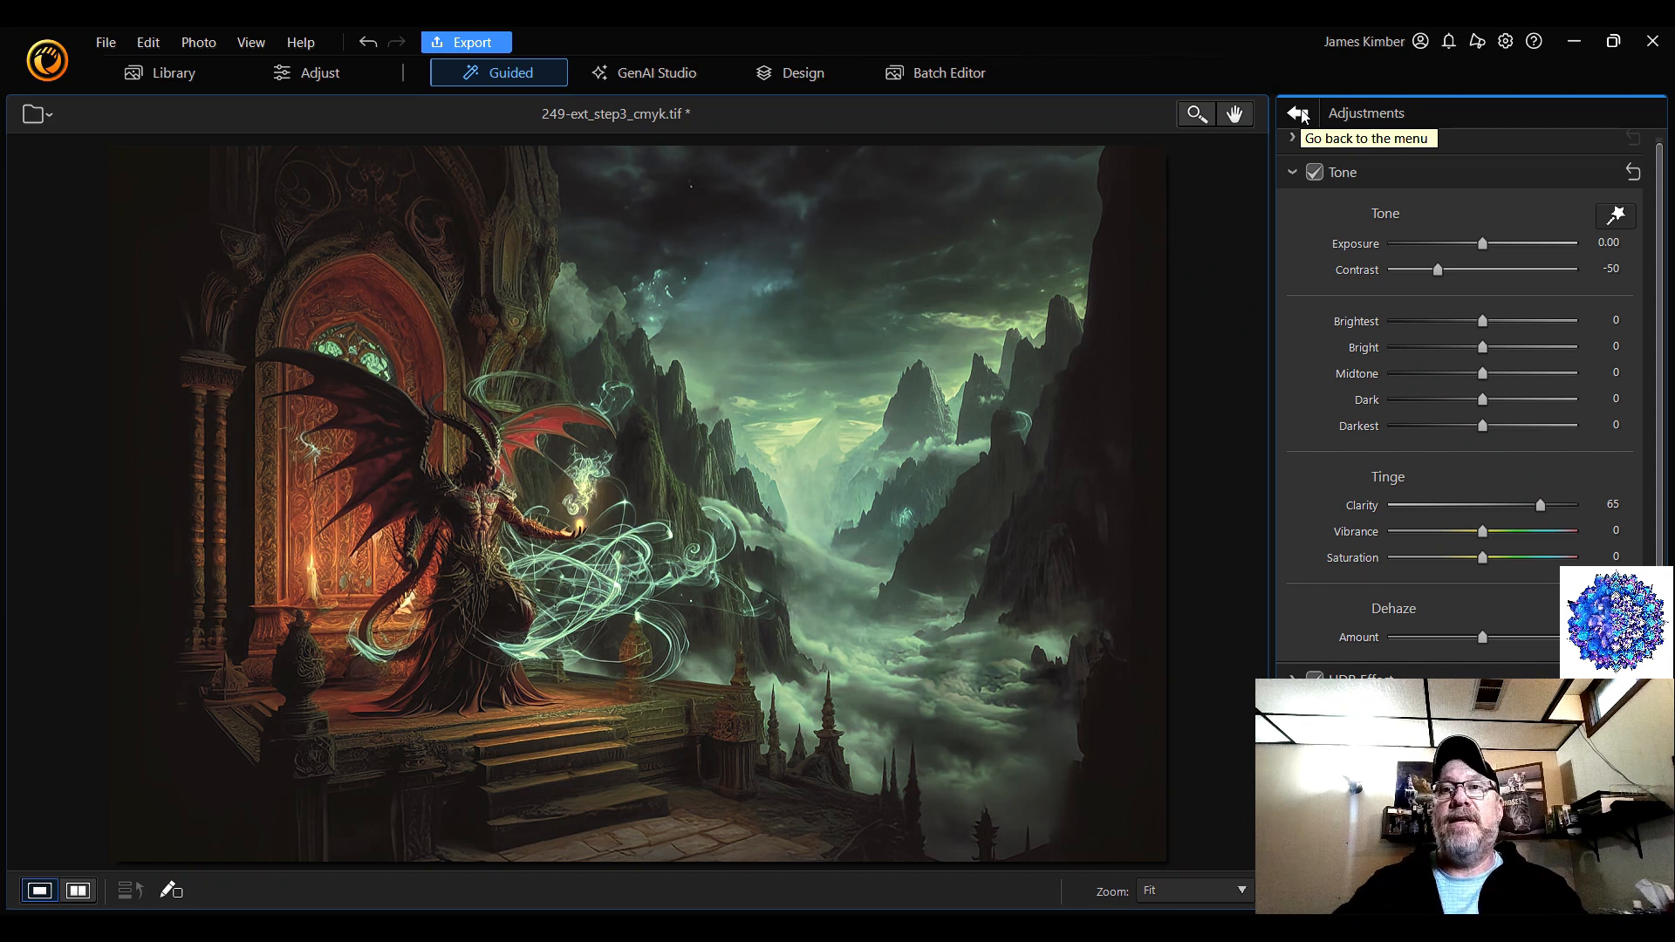
left_click(1299, 113)
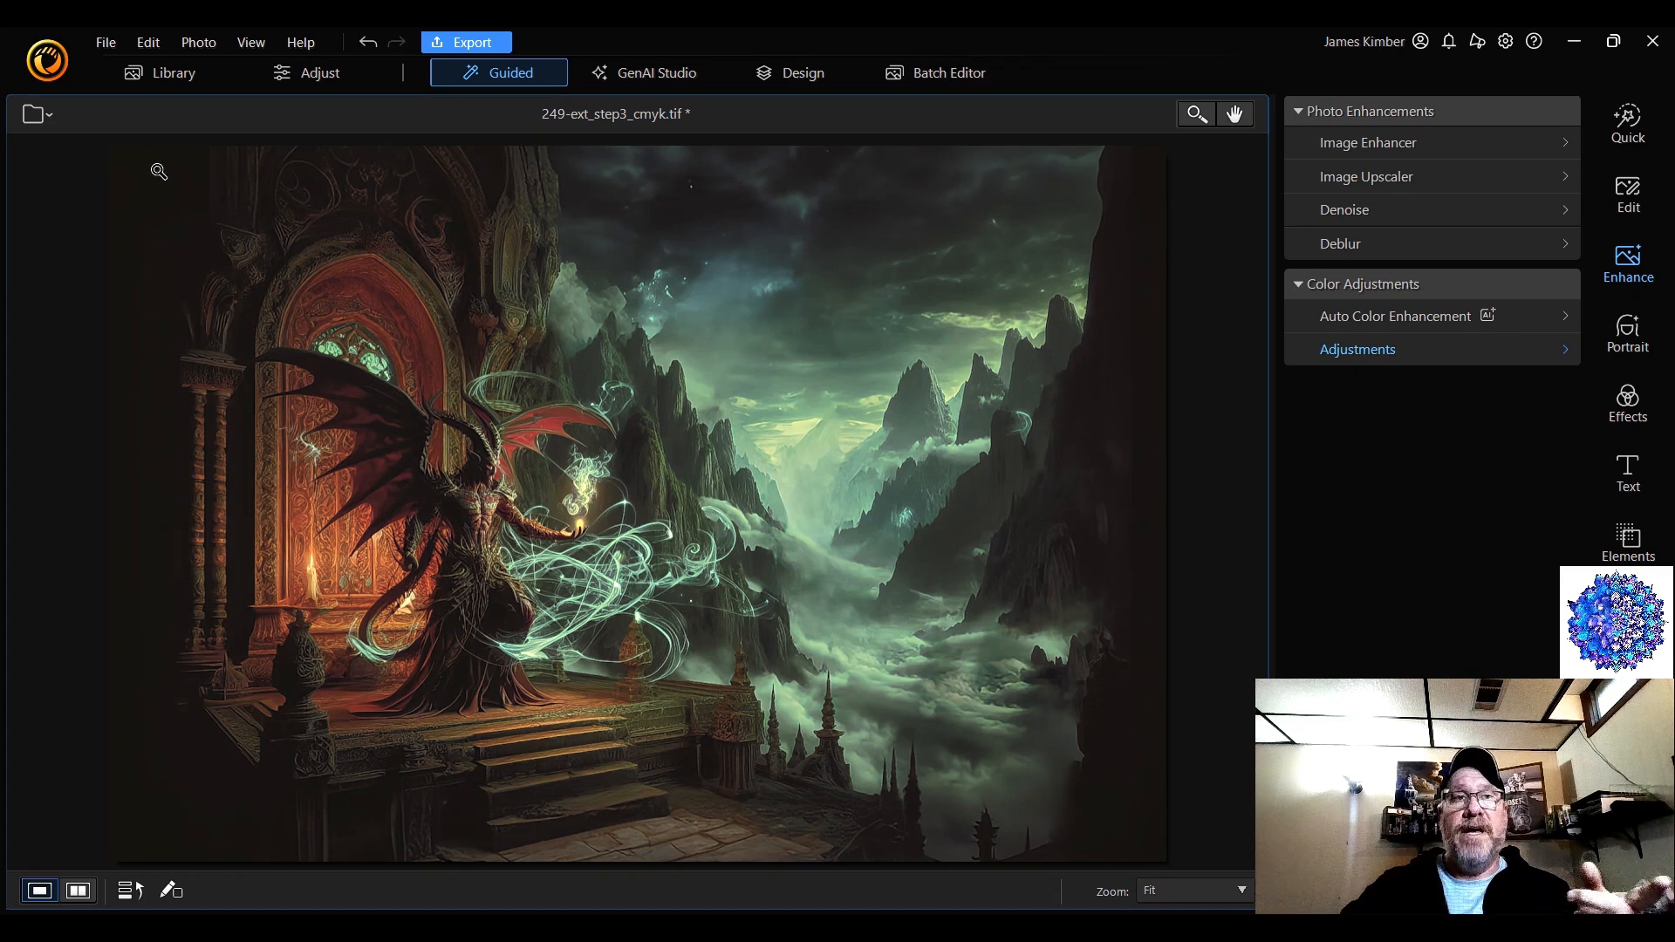
- Open the photo export with more options and name the exported file 249-ext_step4
left_click(105, 42)
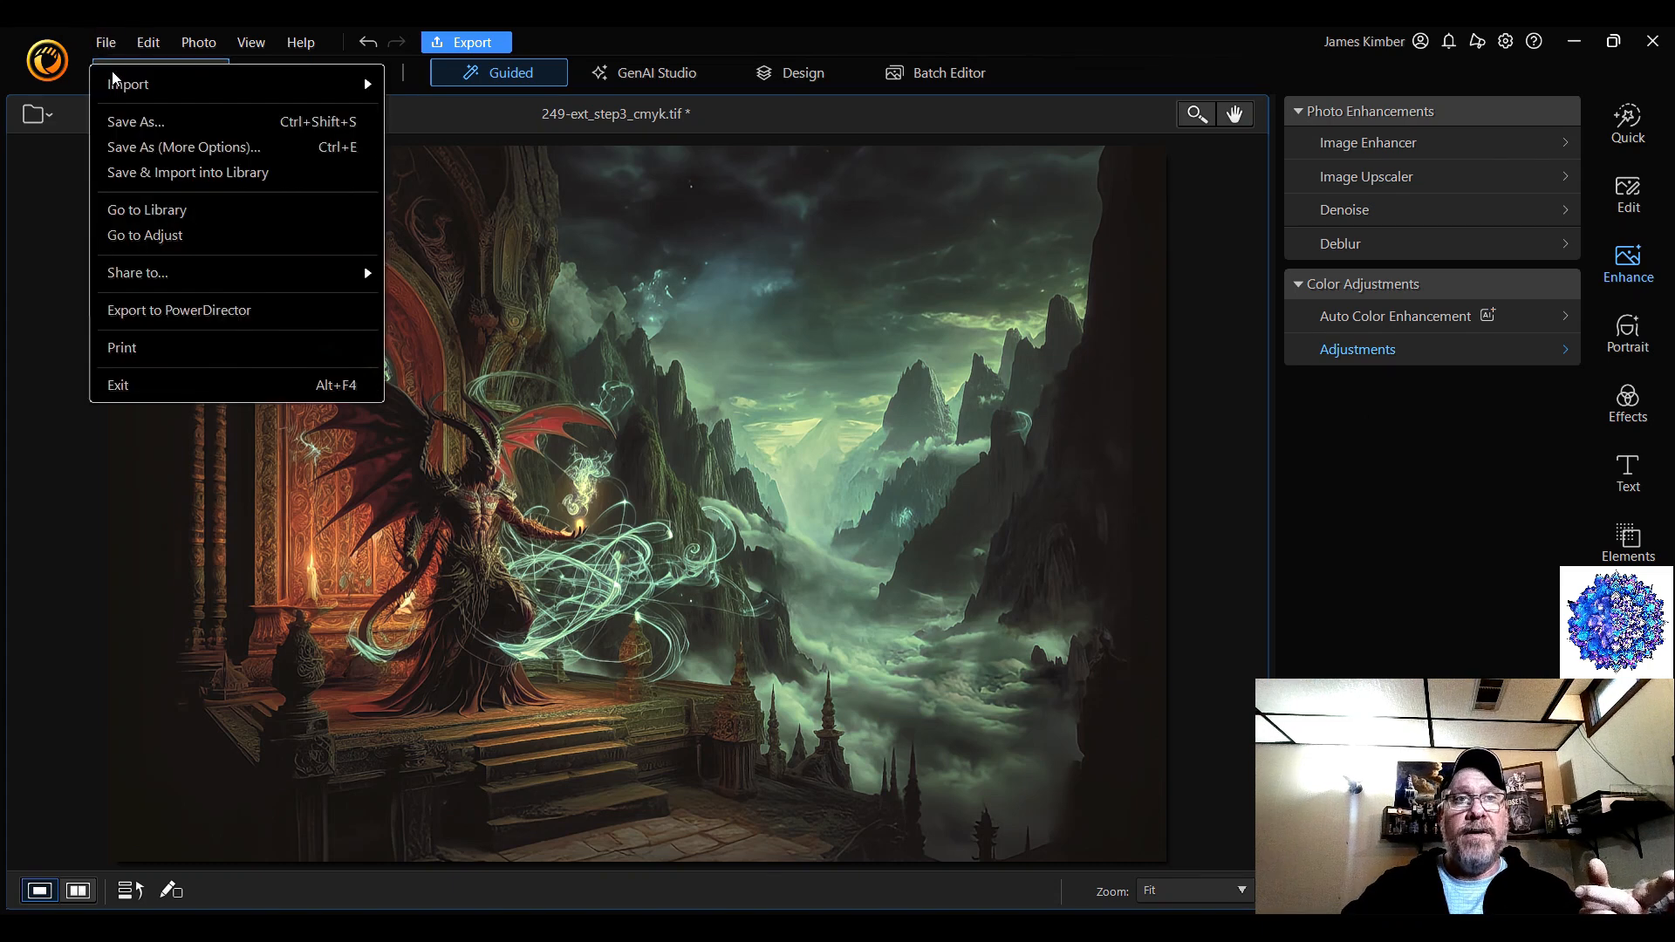
left_click(168, 148)
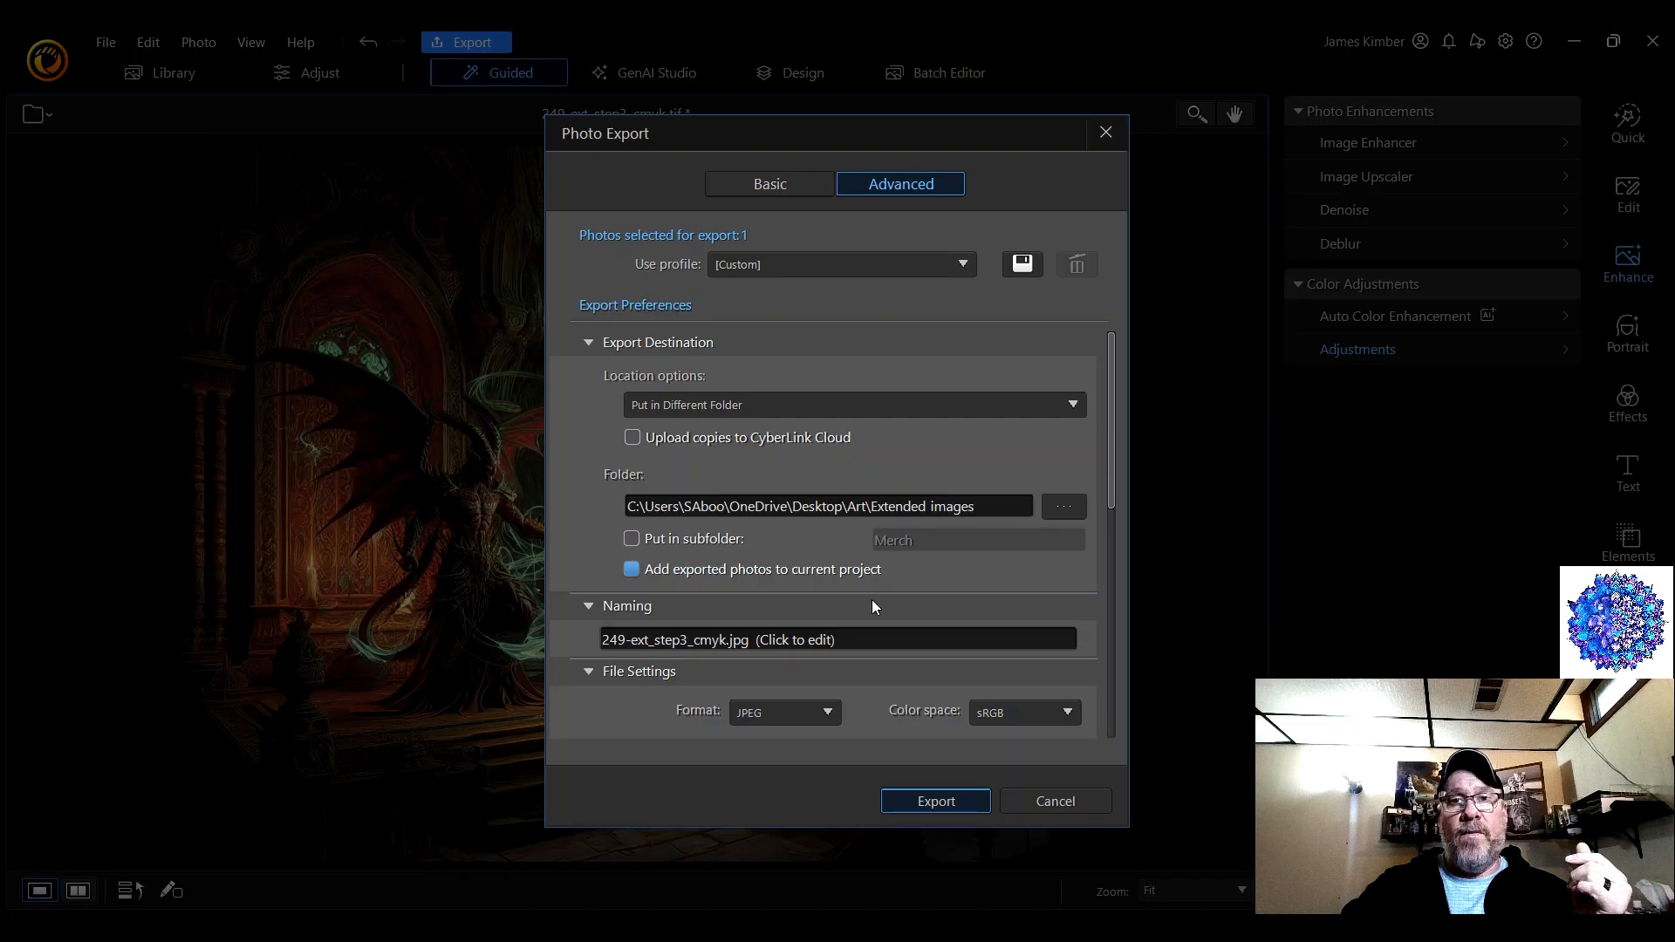
left_click(768, 645)
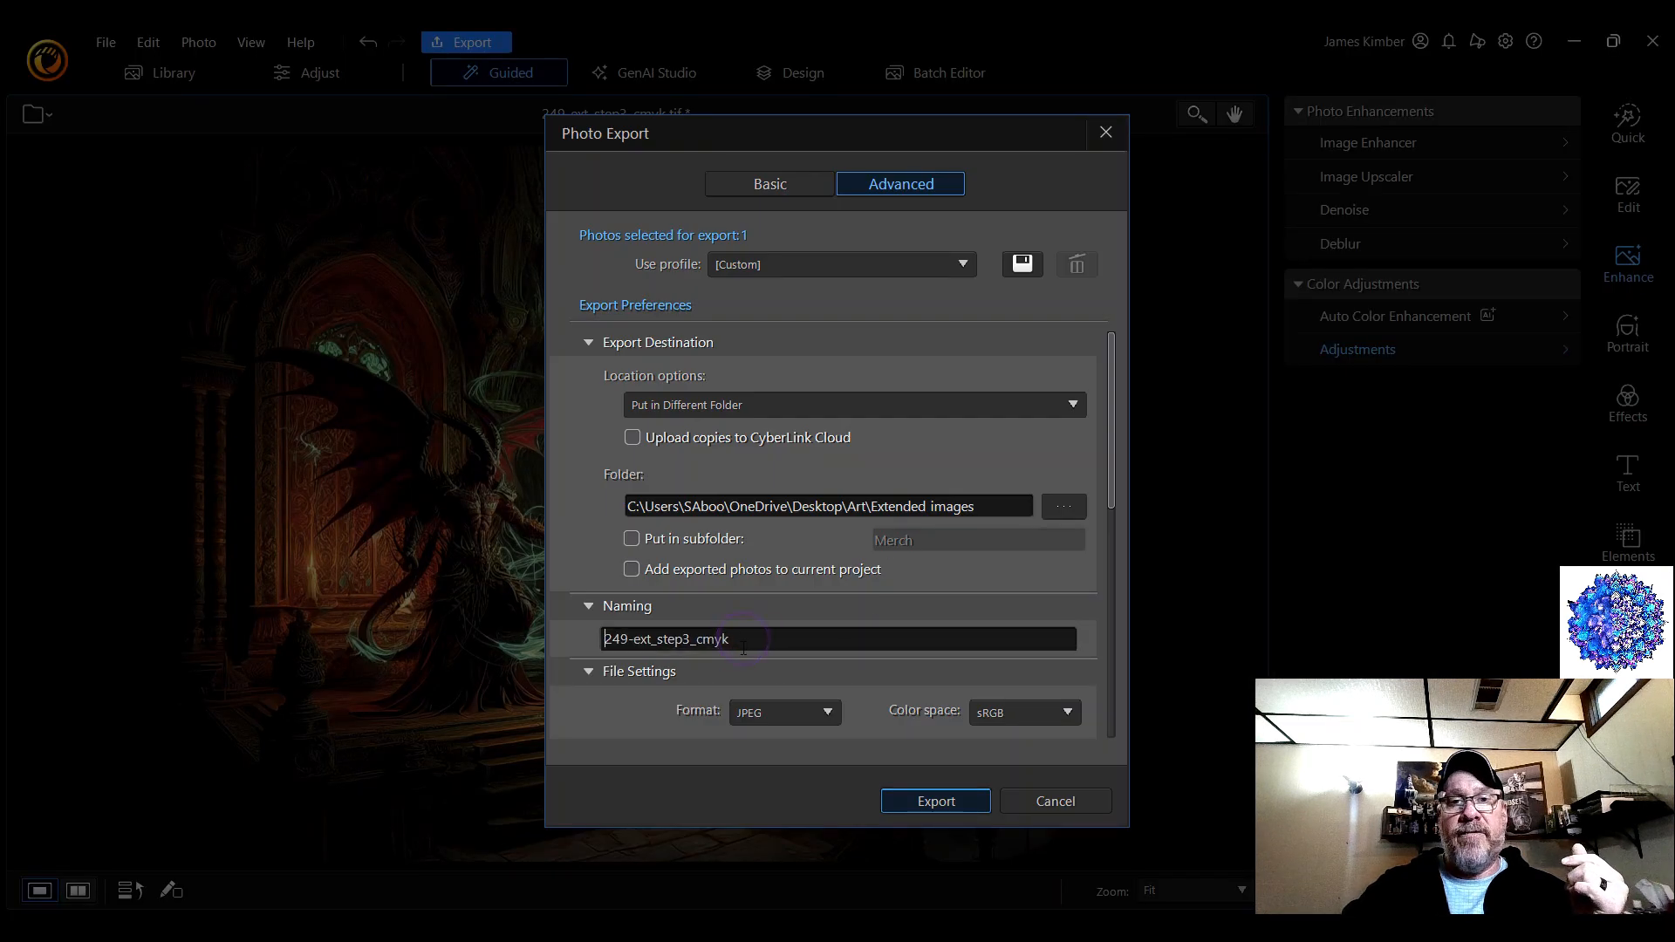
left_click_drag(733, 640, 683, 640)
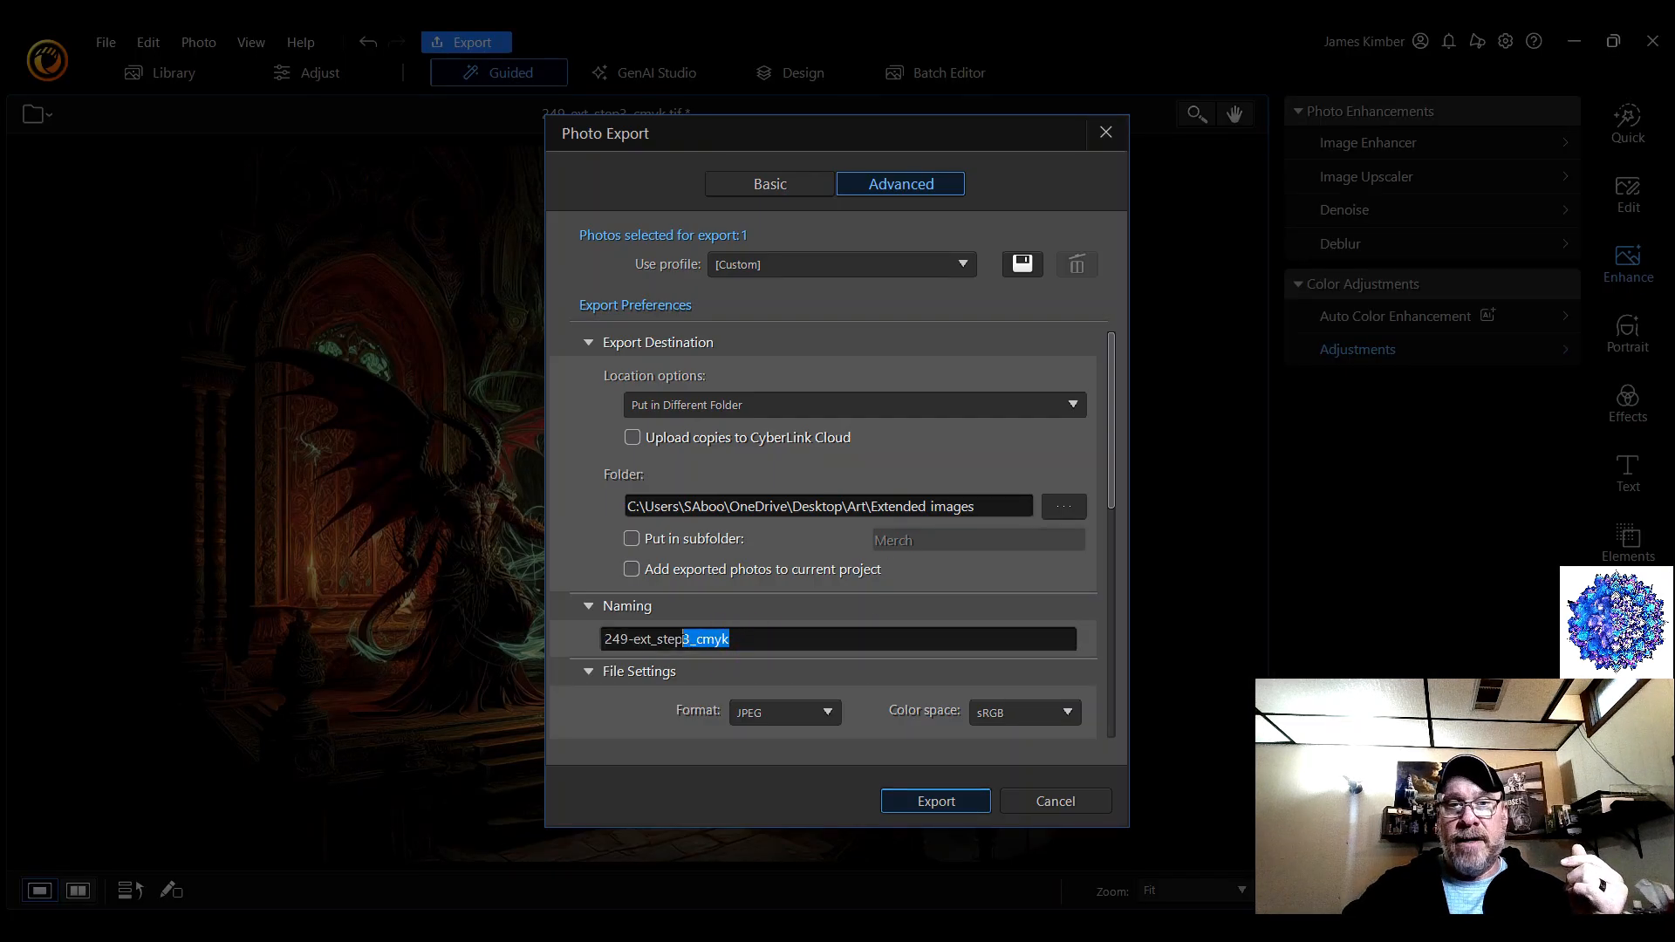
type("4")
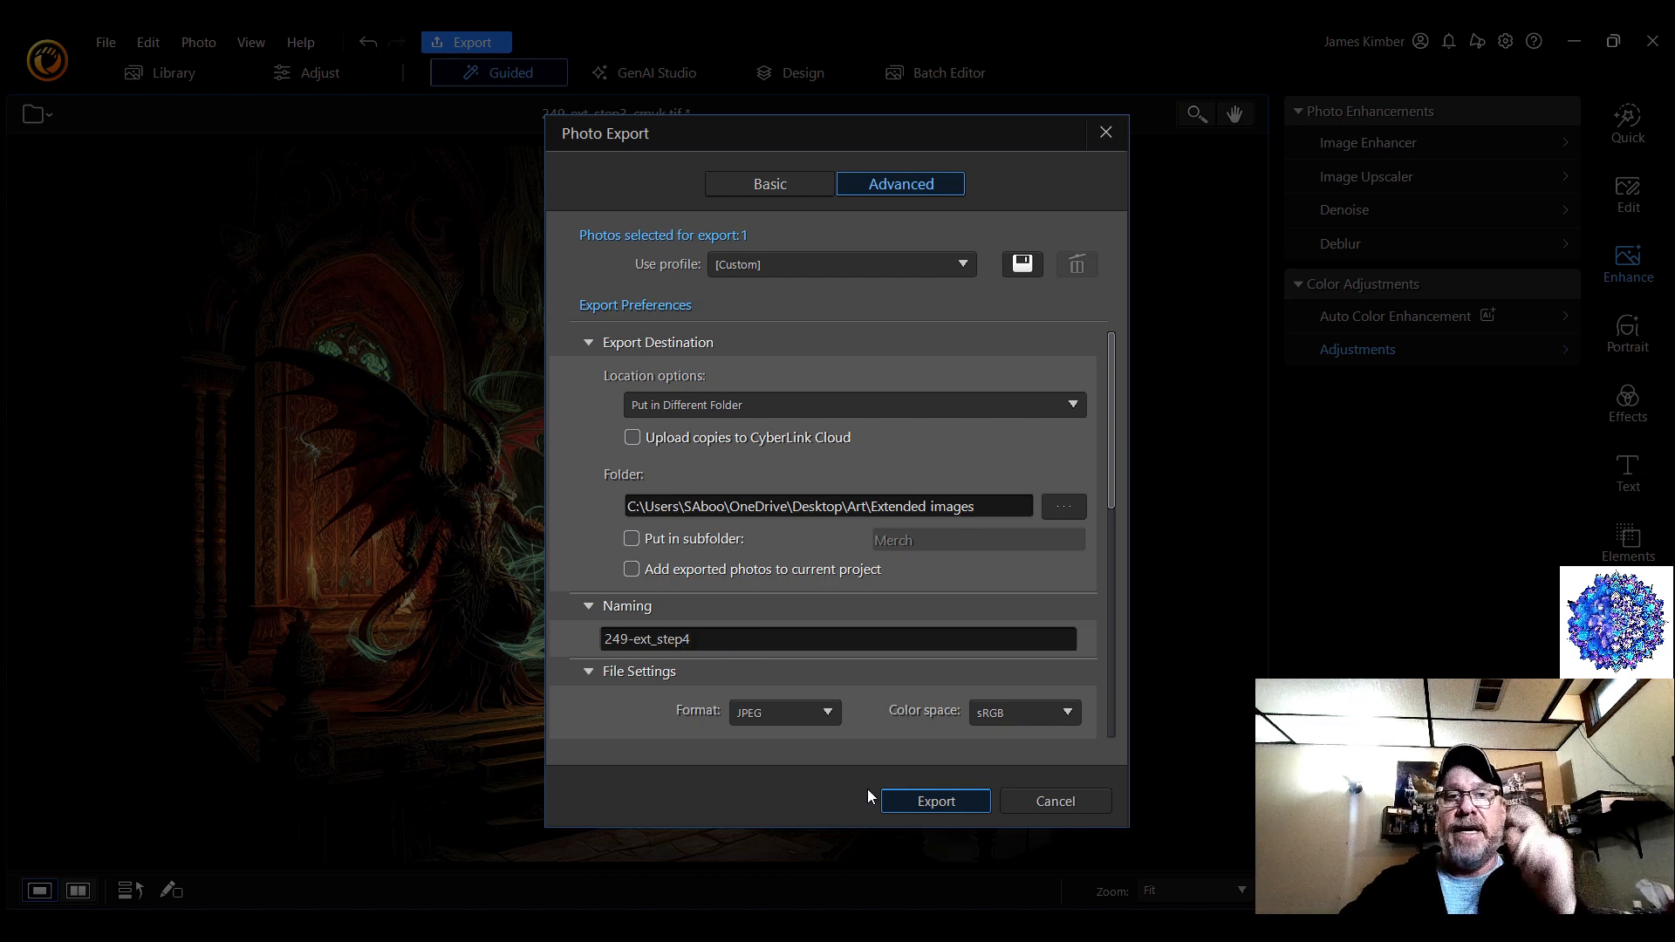
- Set the export format to PNG and export the photo at its original resolution
scroll(846, 645, "down", 1)
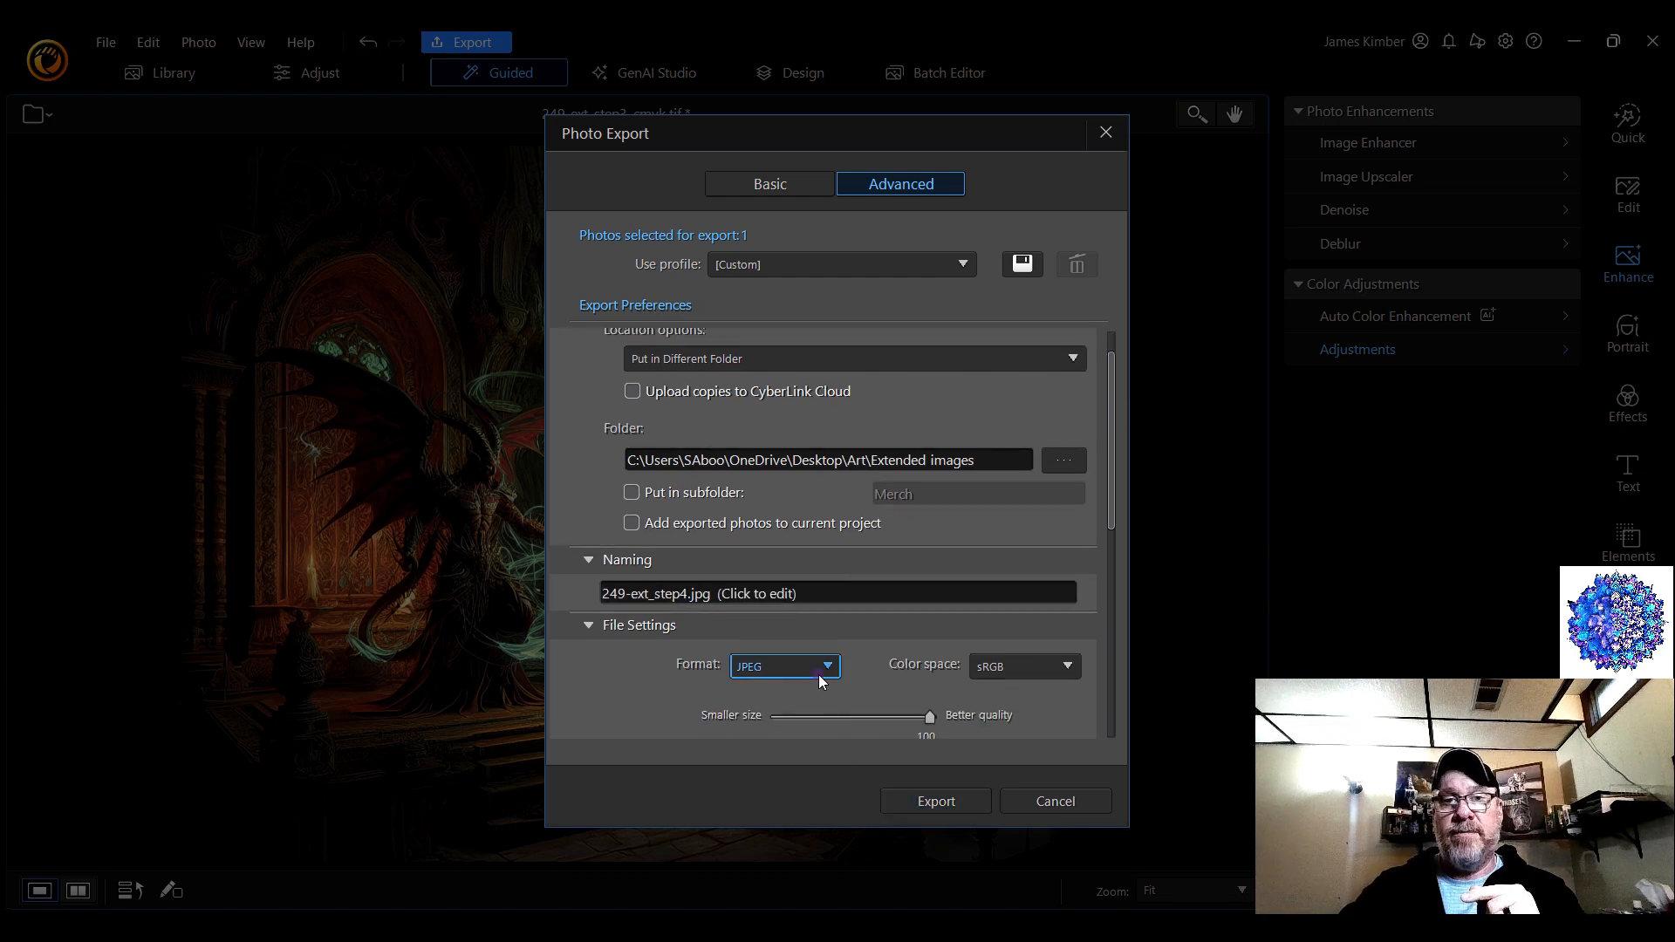
left_click(819, 673)
left_click(805, 750)
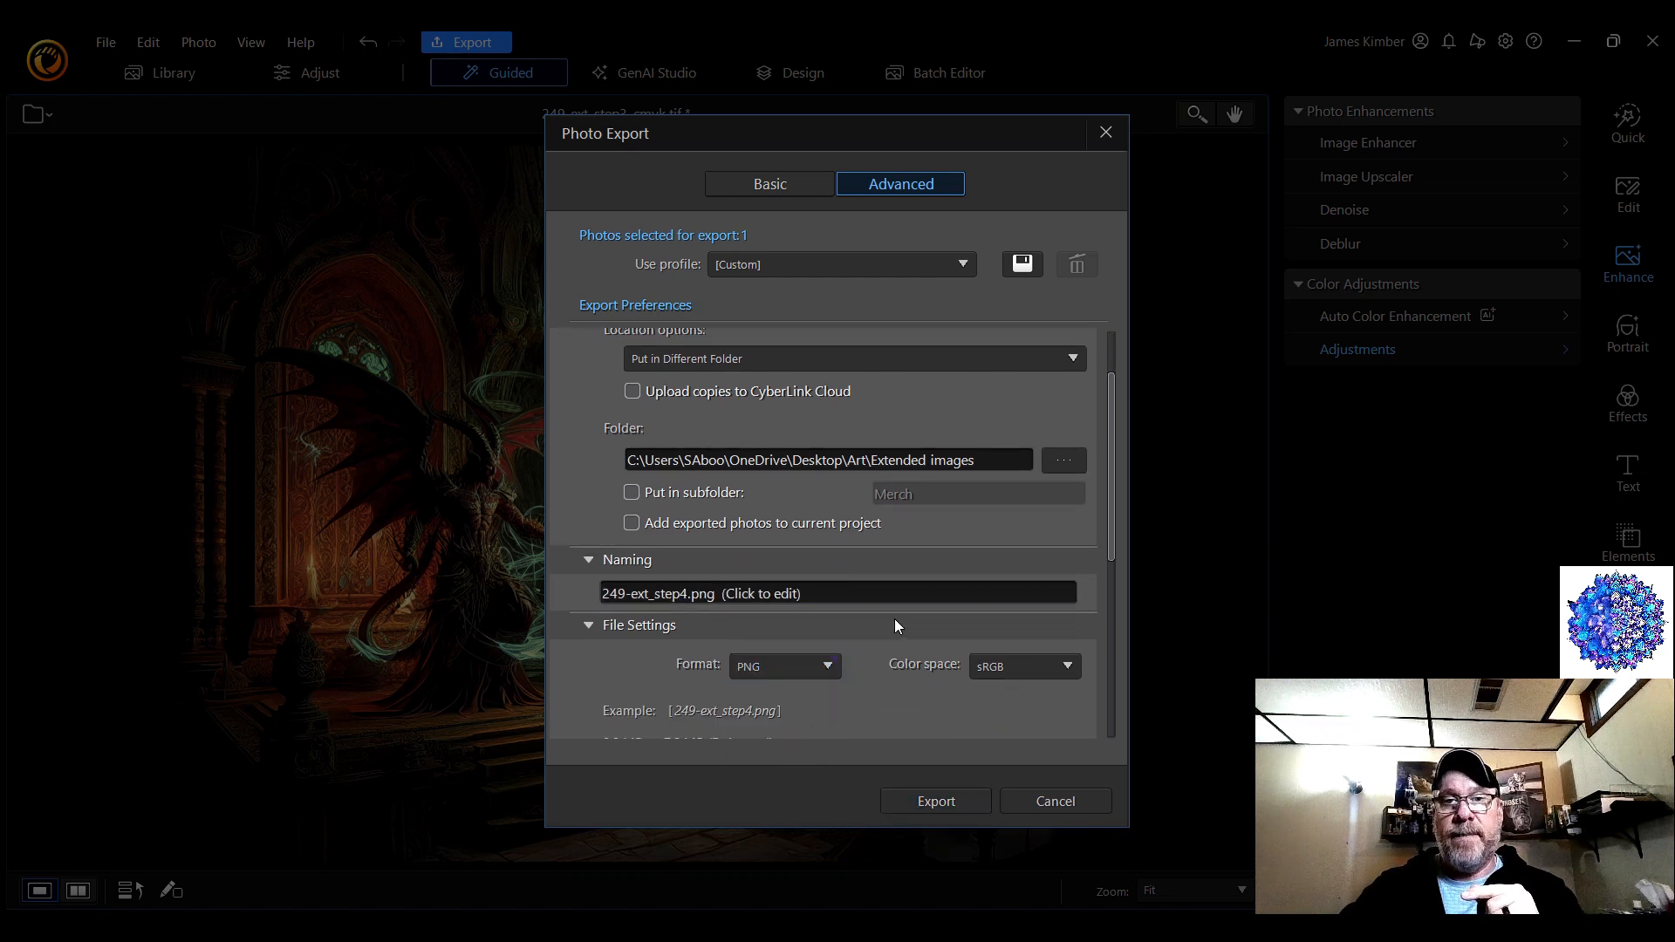
scroll(893, 620, "down", 6)
scroll(896, 625, "down", 1)
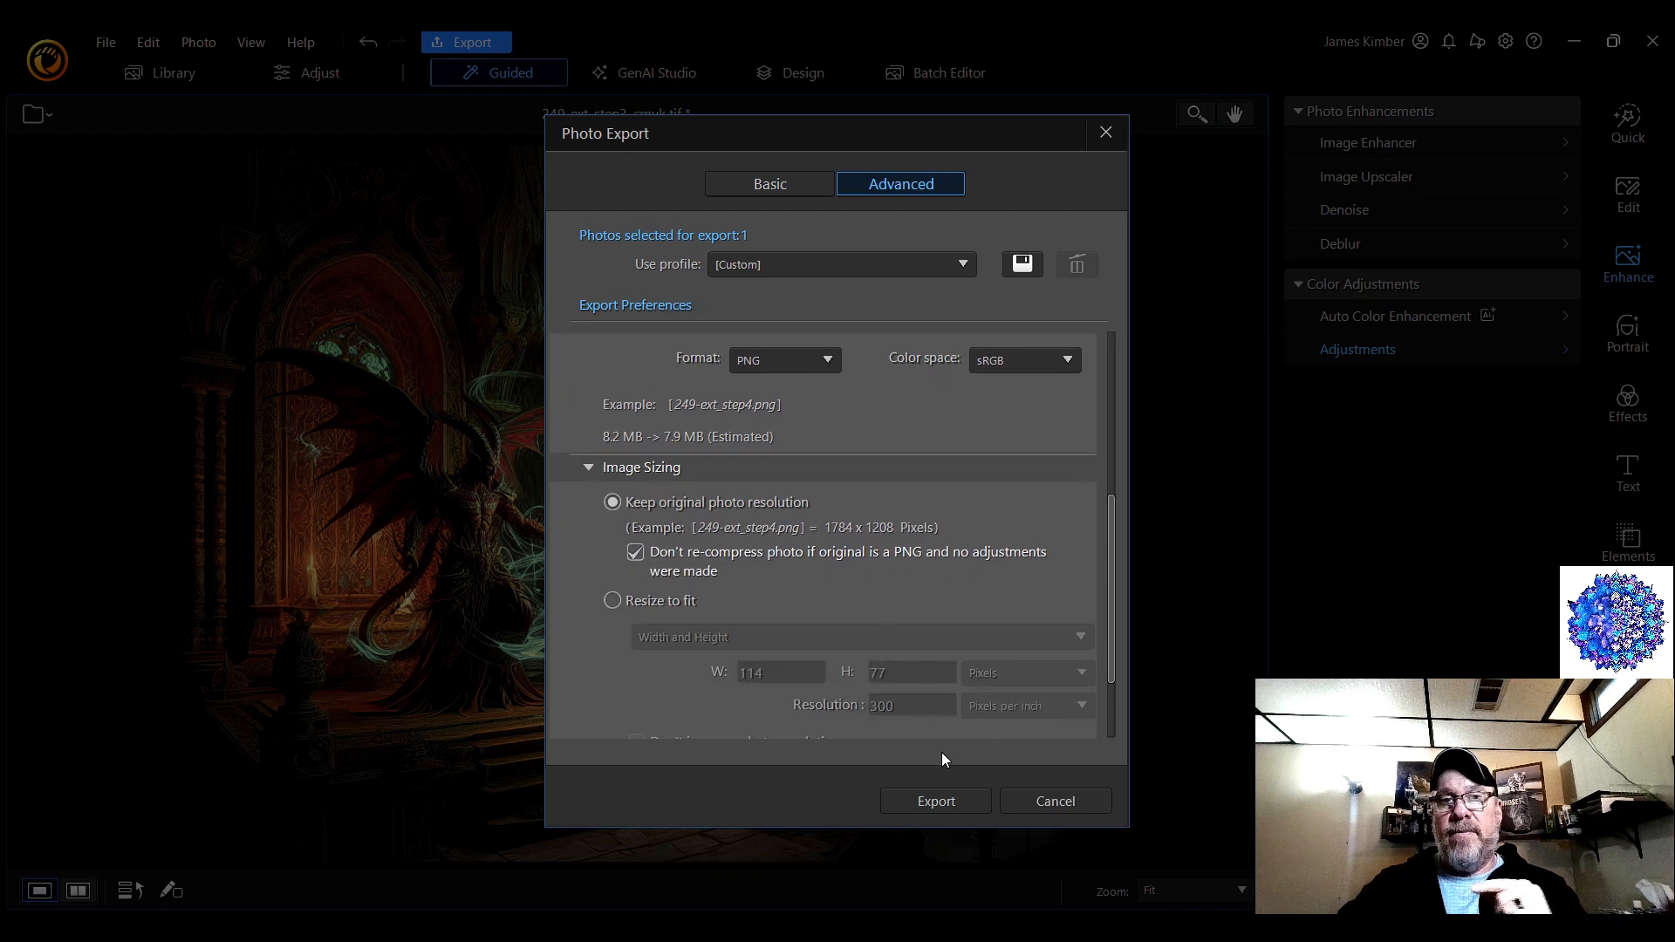
left_click(935, 801)
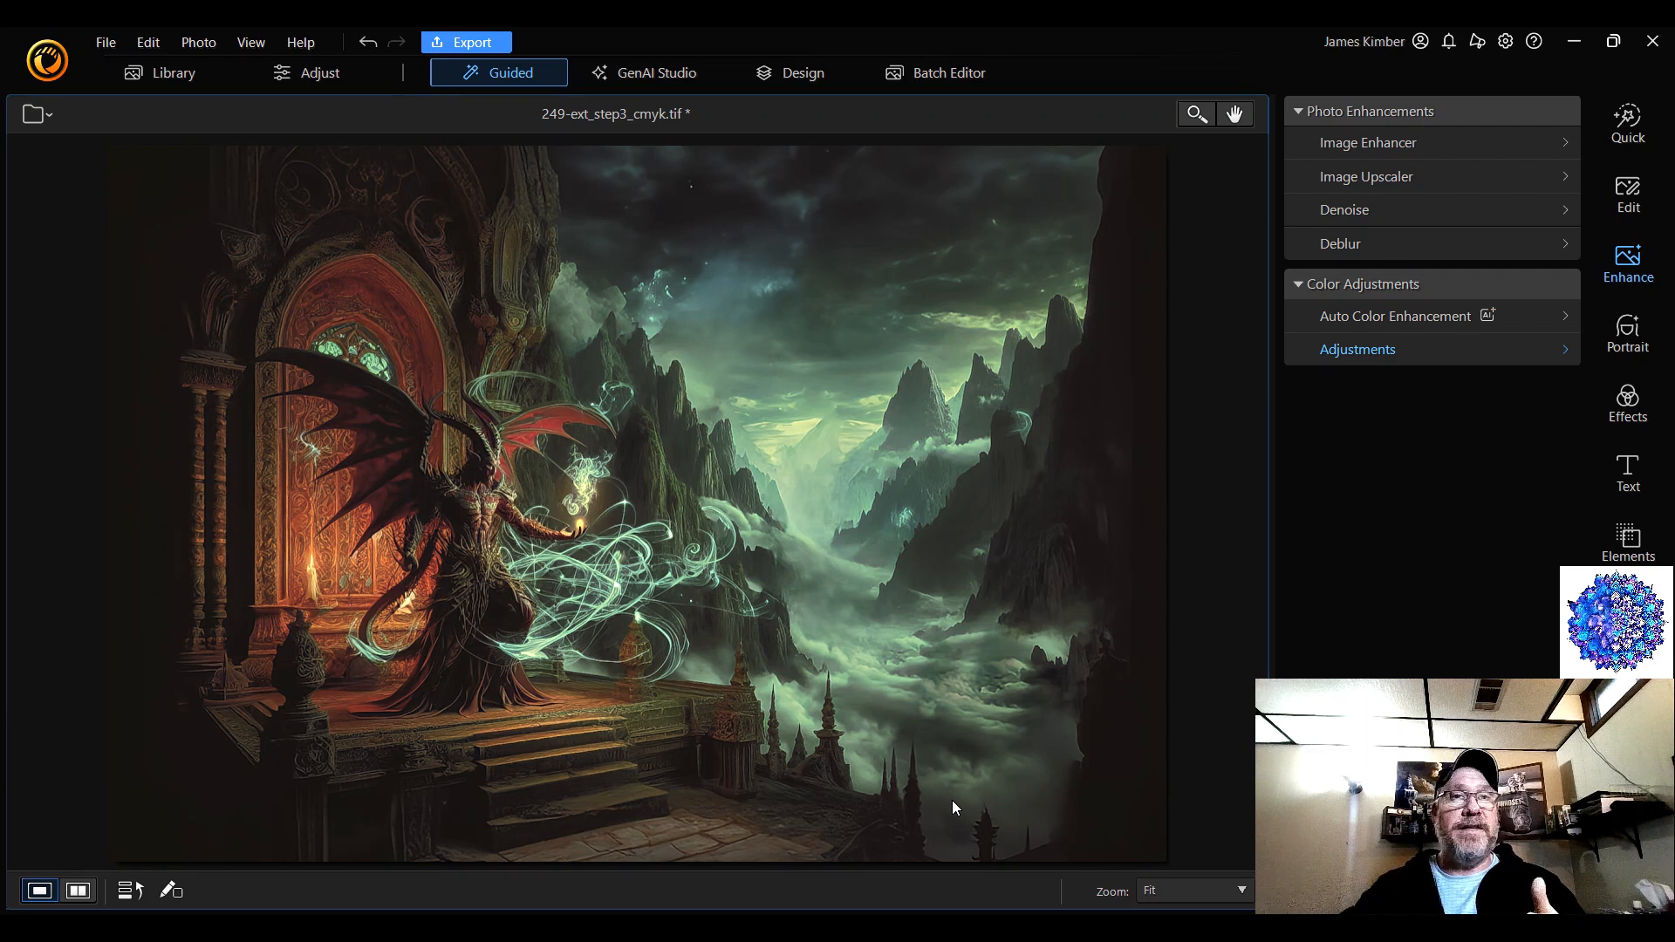
mouse_move(947, 927)
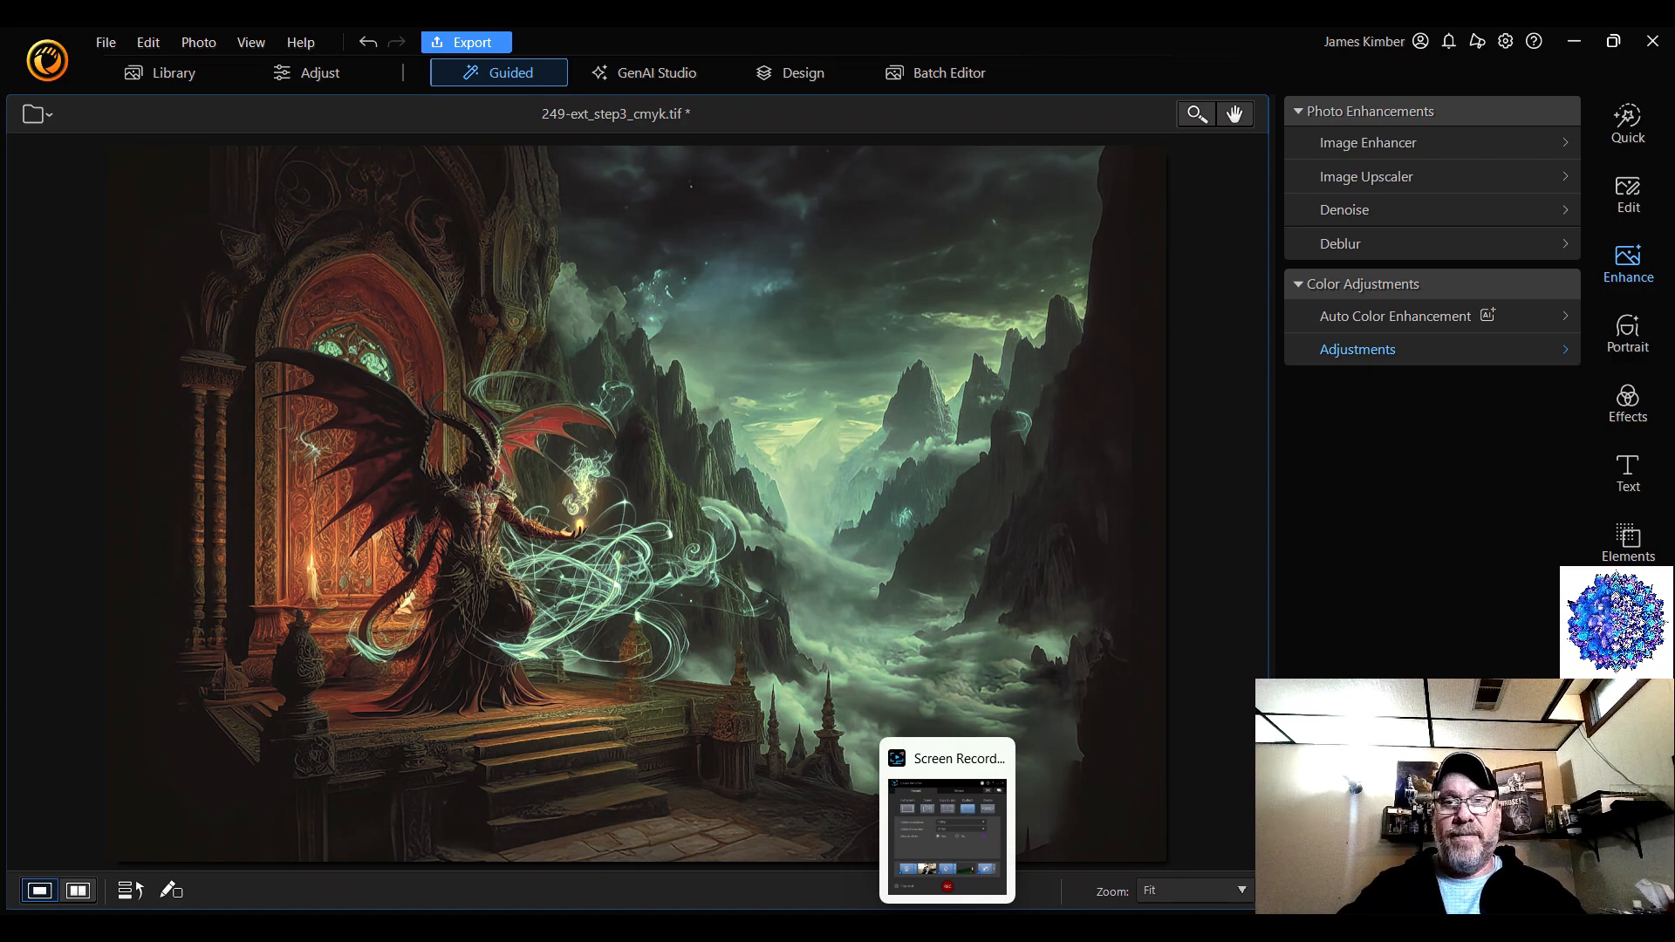
left_click(947, 833)
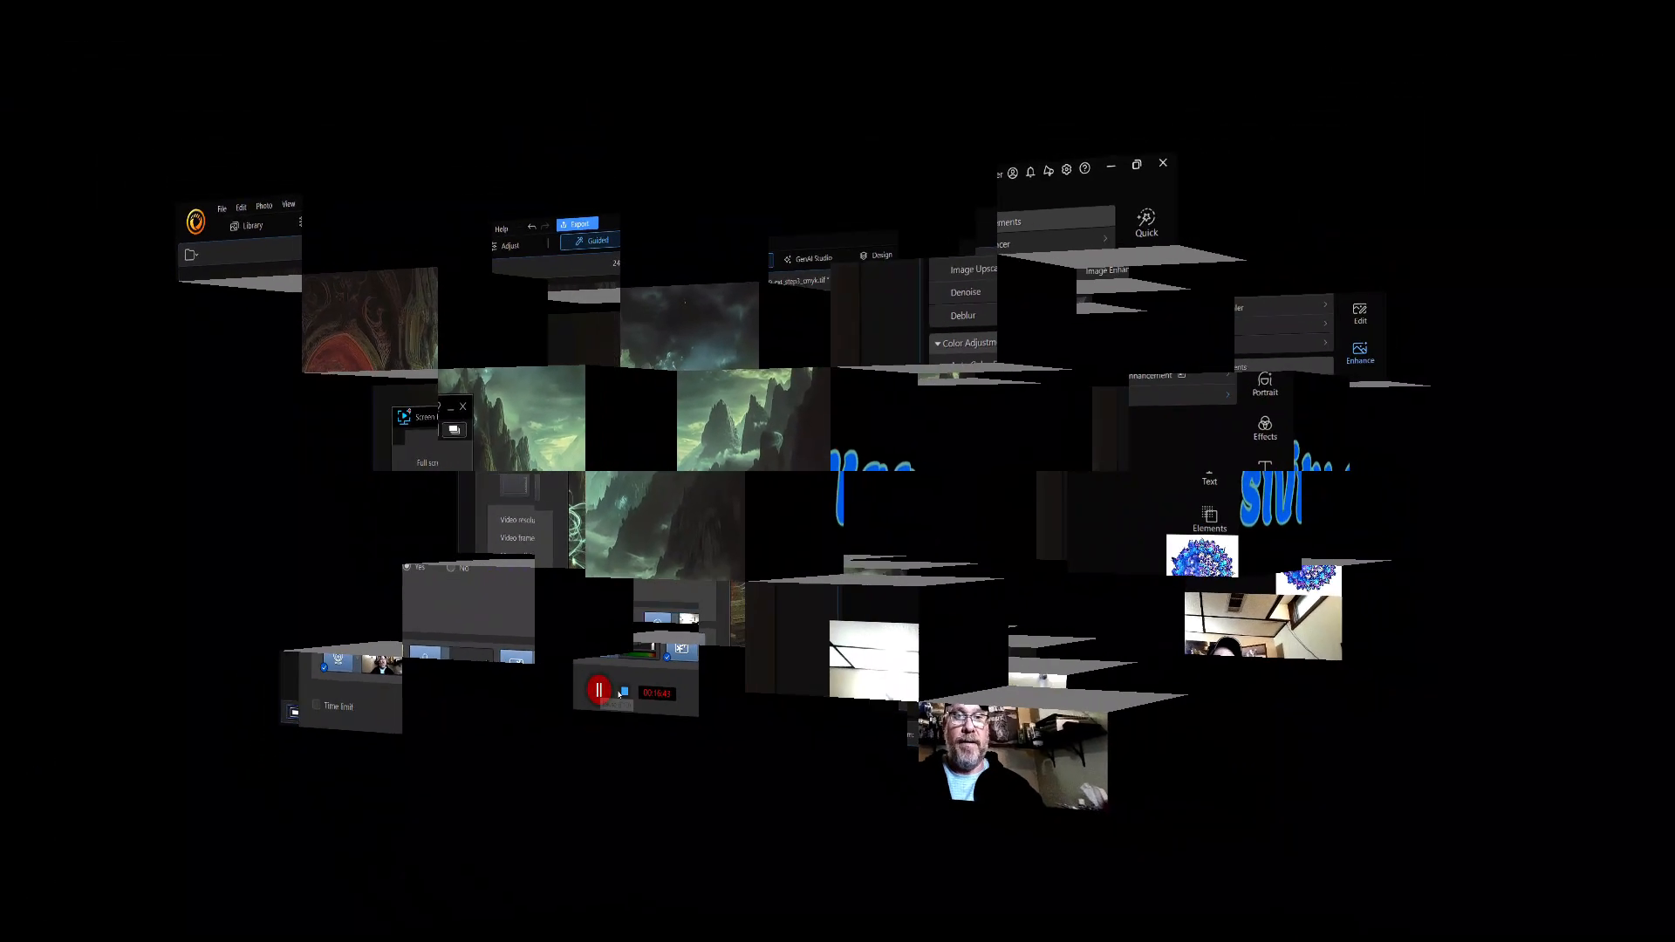